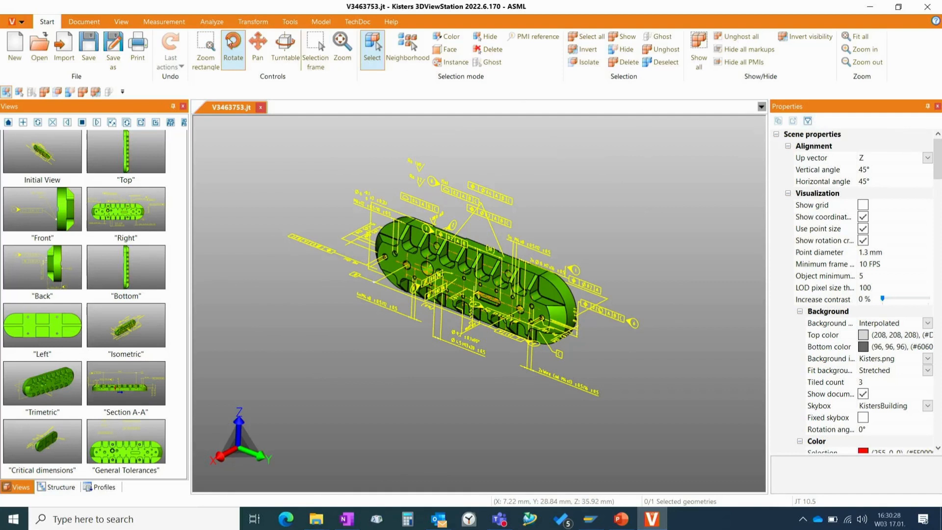
- Look through the model's structure tree and the profiles list, and return to the saved views
{"action": "left_click", "coordinate": [120, 22]}
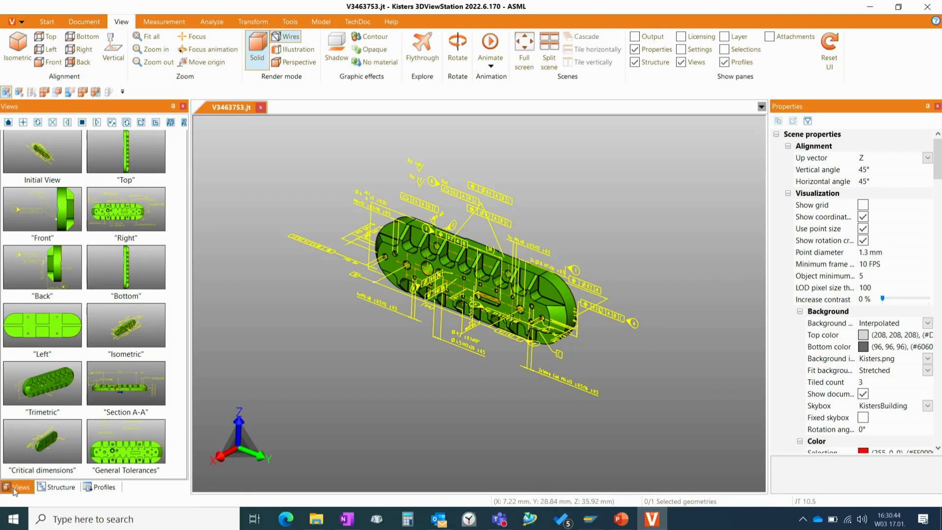
{"action": "left_click", "coordinate": [60, 487]}
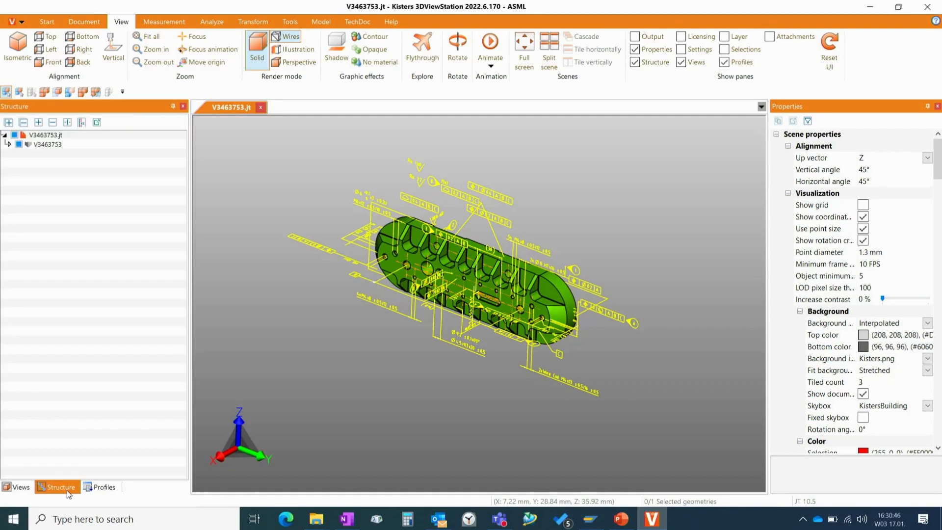
{"action": "left_click", "coordinate": [101, 488]}
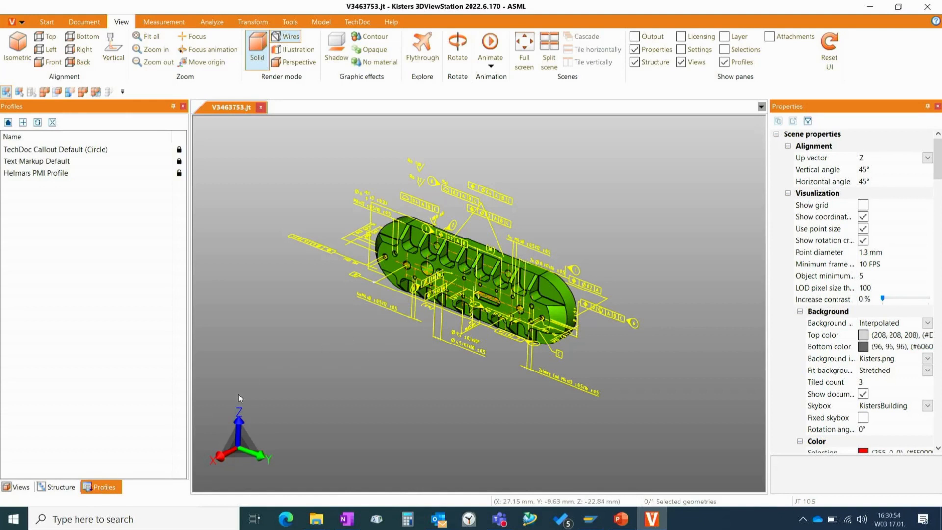
{"action": "left_click", "coordinate": [28, 488]}
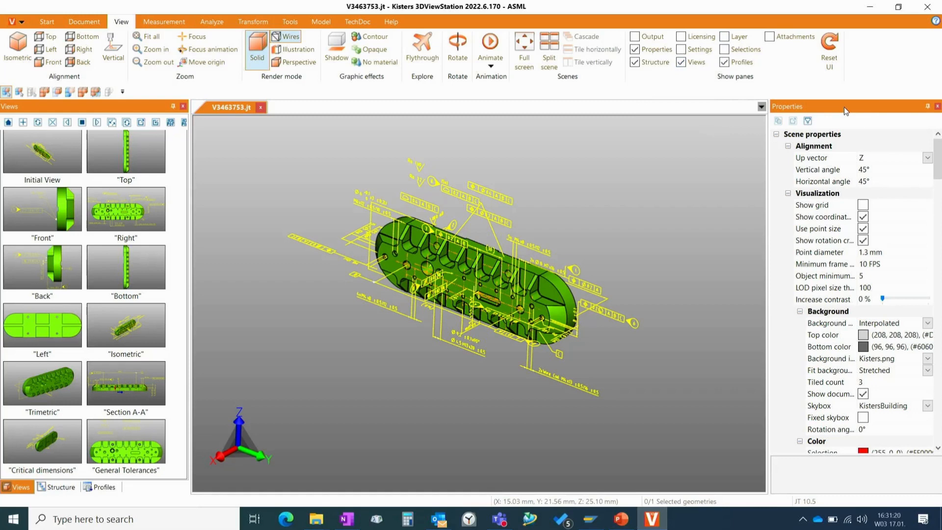
- Adjust the Properties pane to a narrow width beside the 3D scene and bring back the saved views list
{"action": "left_click_drag", "start_coordinate": [844, 107], "coordinate": [925, 297]}
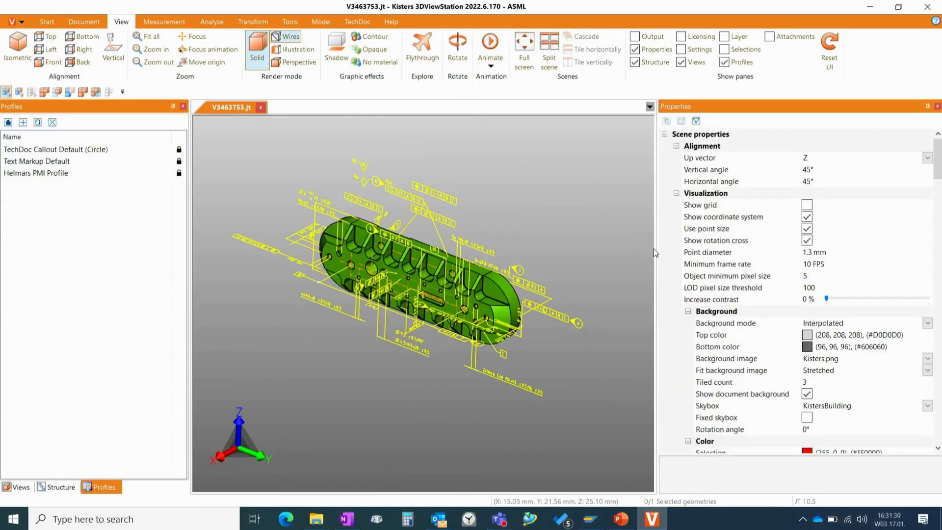
{"action": "left_click_drag", "start_coordinate": [654, 249], "coordinate": [780, 240]}
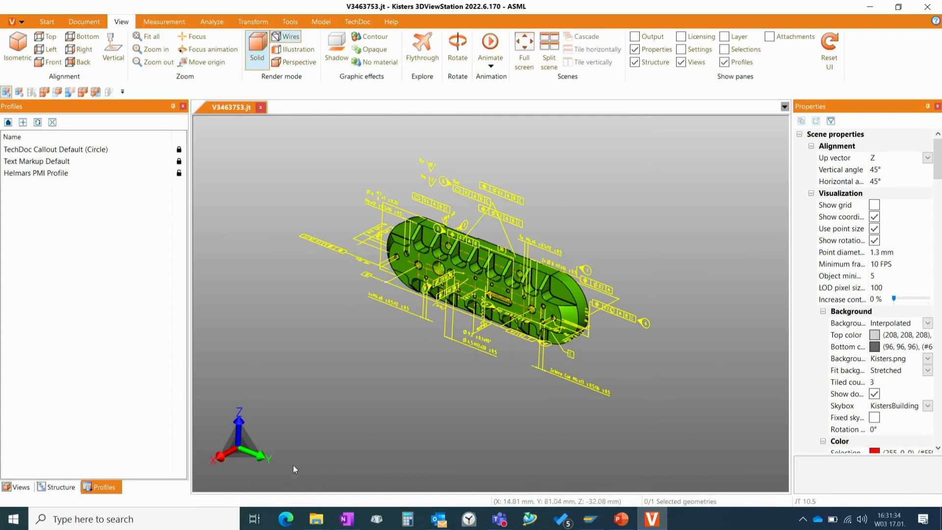
{"action": "left_click", "coordinate": [21, 487]}
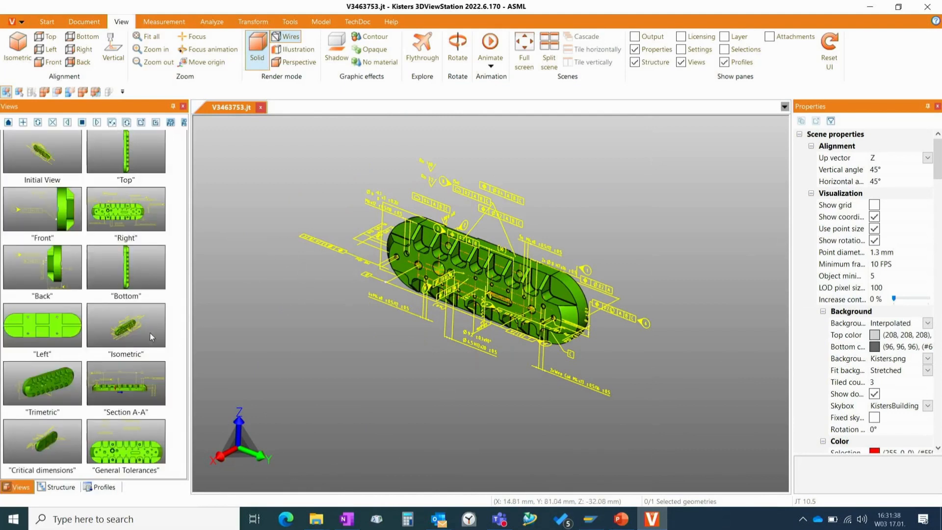
- Activate the Isometric saved view and the Back saved view to inspect their annotations
{"action": "left_click", "coordinate": [139, 325]}
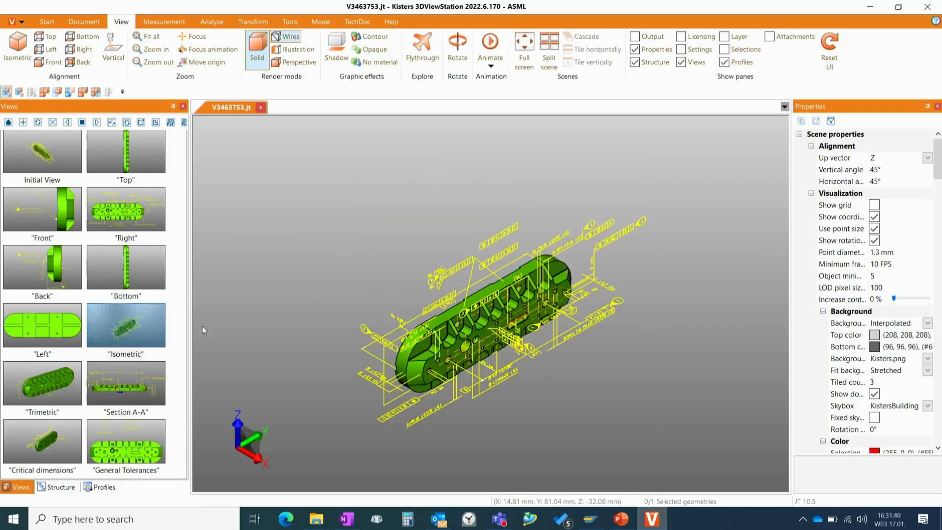
{"action": "scroll", "coordinate": [463, 323], "scroll_direction": "up", "scroll_amount": 1}
{"action": "scroll", "coordinate": [464, 323], "scroll_direction": "down", "scroll_amount": 2}
{"action": "left_click", "coordinate": [53, 276]}
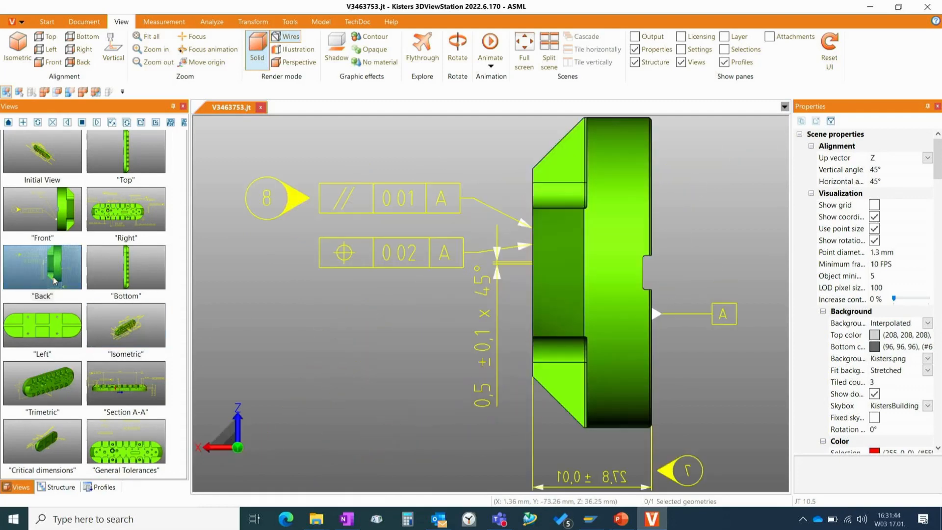
{"action": "scroll", "coordinate": [493, 257], "scroll_direction": "down", "scroll_amount": 1}
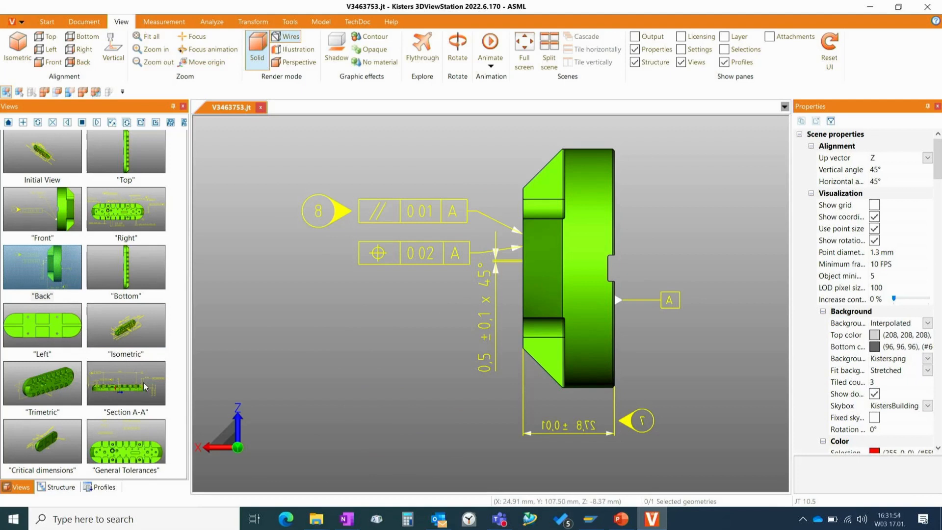
- Activate the General Tolerances view, select the Ra 160 surface finish symbol to highlight its related faces, and clear the selection
{"action": "left_click", "coordinate": [136, 437]}
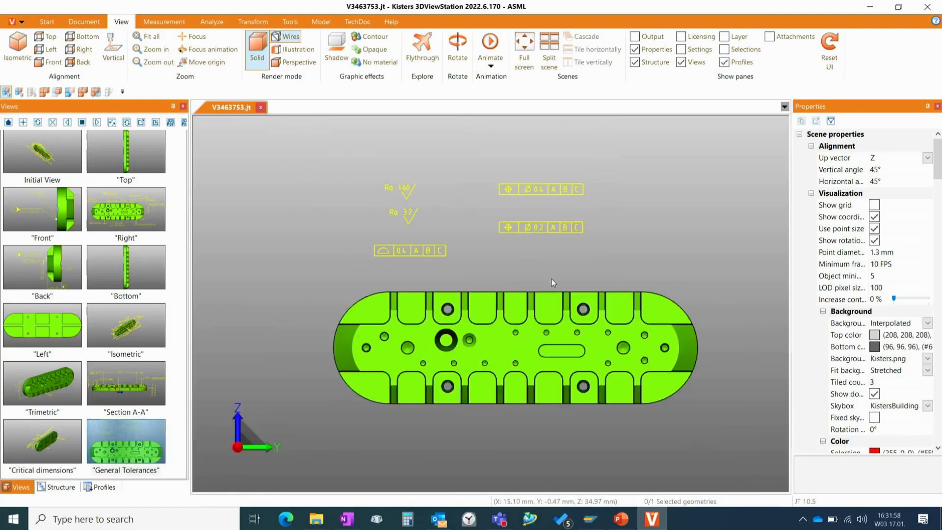
{"action": "scroll", "coordinate": [552, 279], "scroll_direction": "up", "scroll_amount": 2}
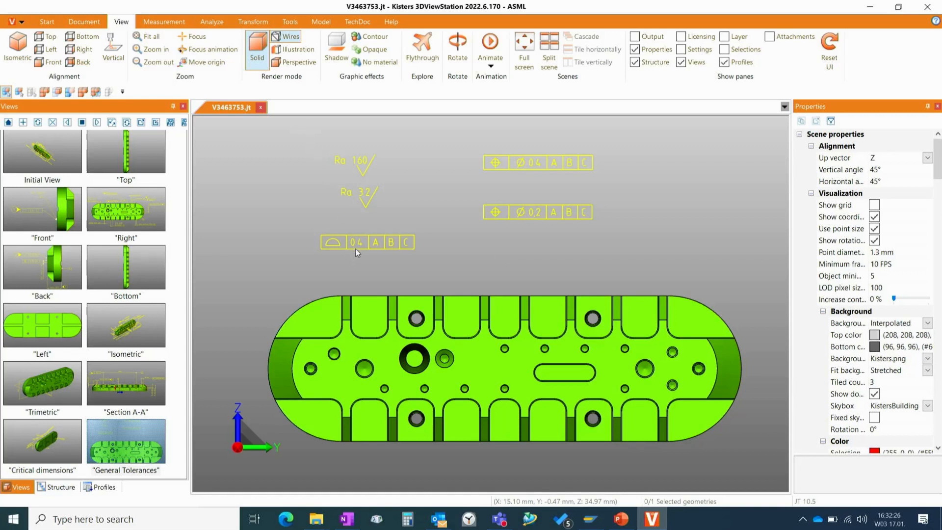
{"action": "left_click", "coordinate": [363, 167]}
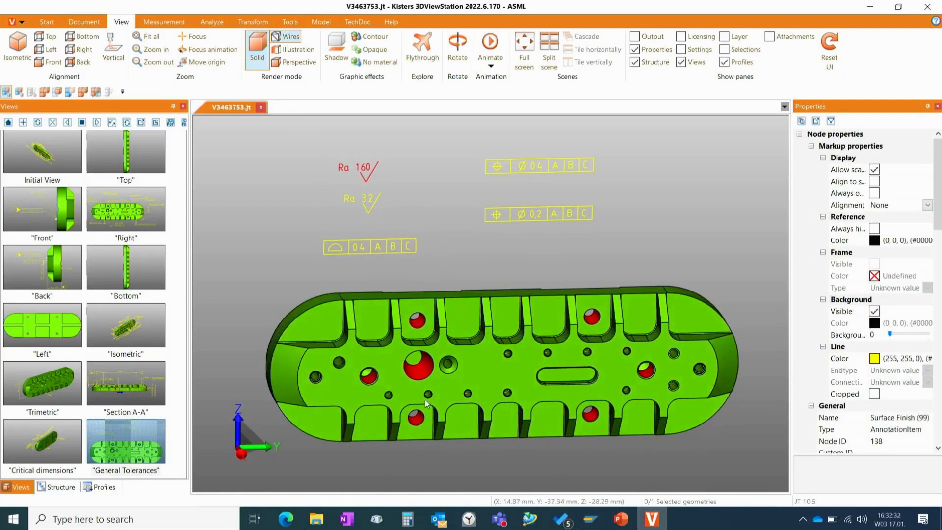
{"action": "scroll", "coordinate": [419, 367], "scroll_direction": "up", "scroll_amount": 3}
{"action": "scroll", "coordinate": [419, 367], "scroll_direction": "down", "scroll_amount": 3}
{"action": "left_click", "coordinate": [372, 210]}
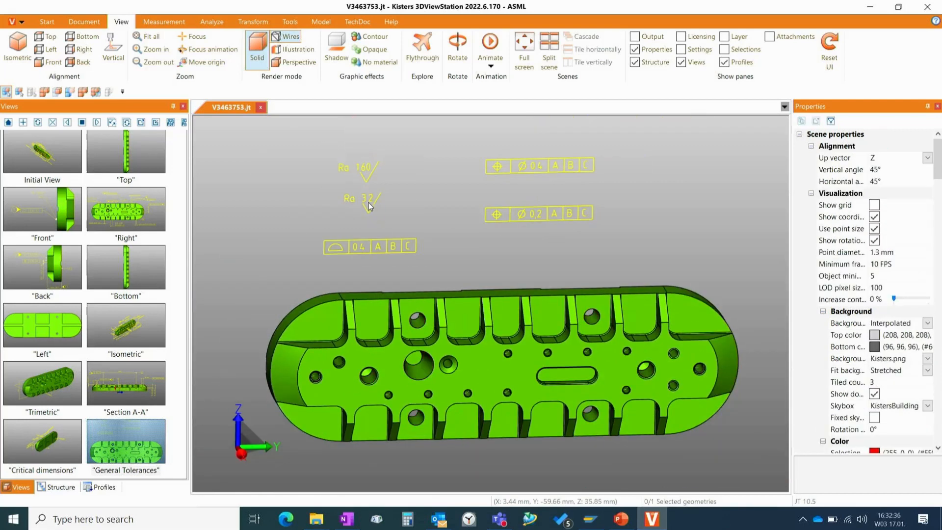
- Select the Ra 32 surface finish and the Ø0,2 position tolerance in turn to inspect the faces each one references
{"action": "left_click", "coordinate": [369, 204]}
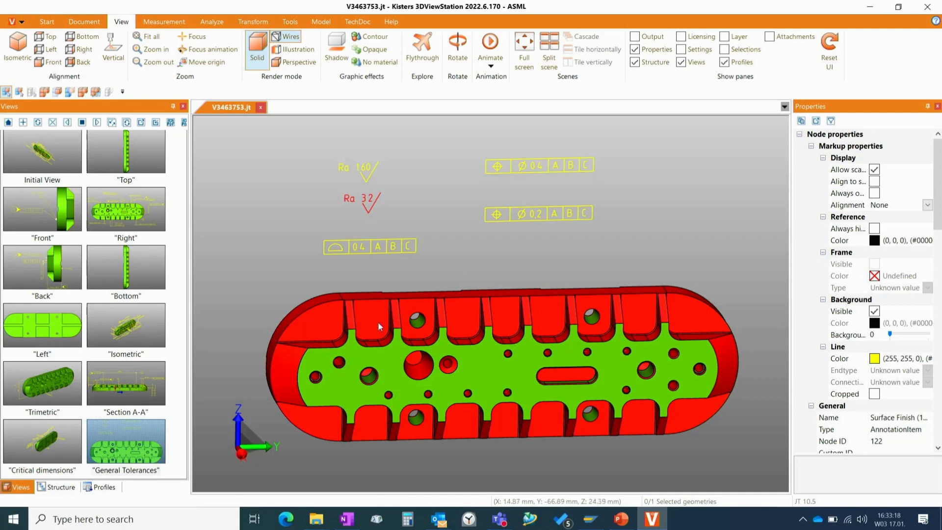
{"action": "left_click", "coordinate": [497, 213]}
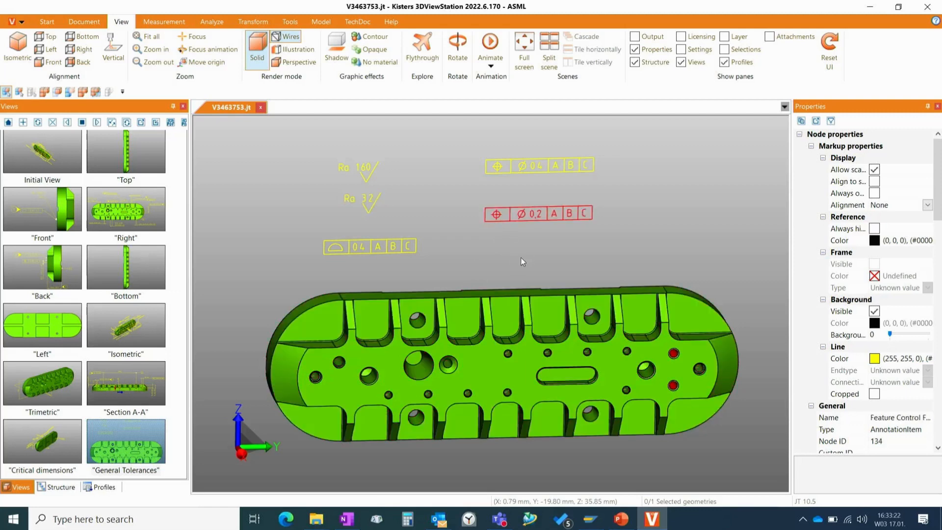
{"action": "scroll", "coordinate": [520, 256], "scroll_direction": "up", "scroll_amount": 3}
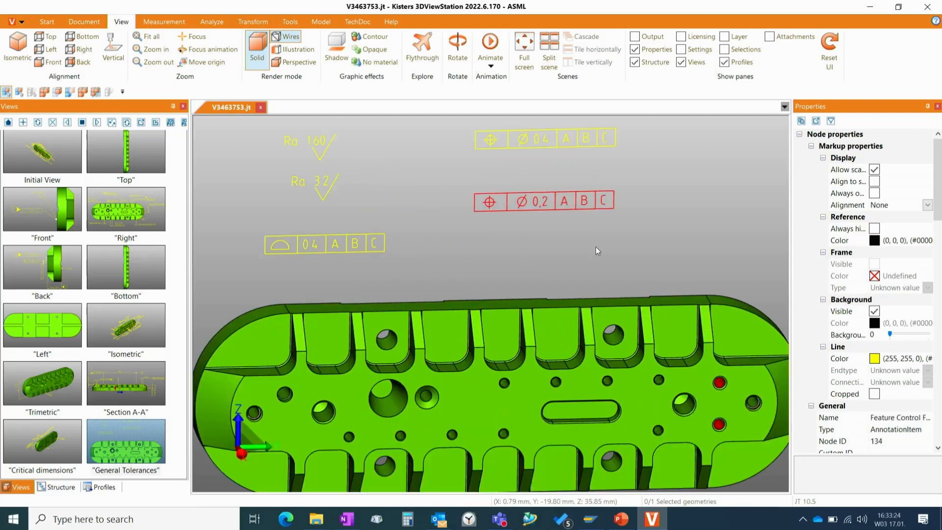
{"action": "scroll", "coordinate": [482, 239], "scroll_direction": "down", "scroll_amount": 3}
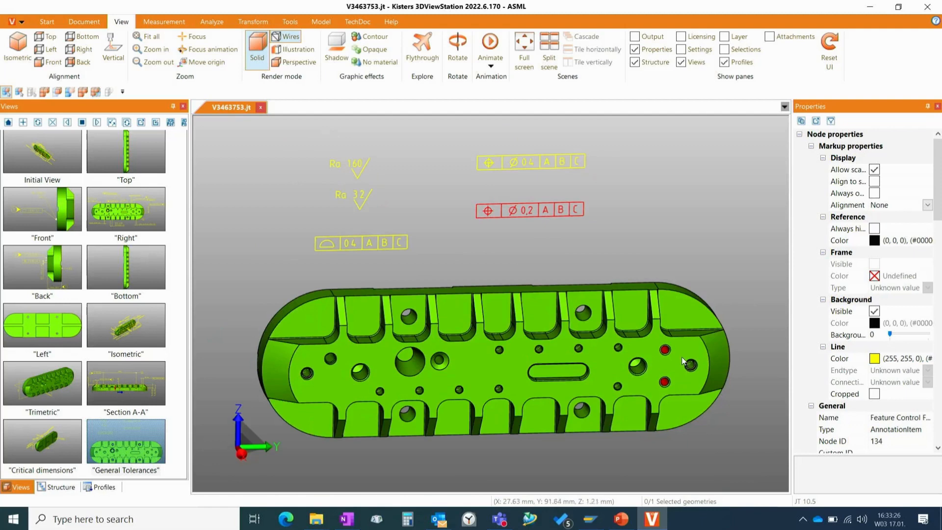
{"action": "scroll", "coordinate": [681, 354], "scroll_direction": "up", "scroll_amount": 3}
{"action": "scroll", "coordinate": [549, 189], "scroll_direction": "down", "scroll_amount": 3}
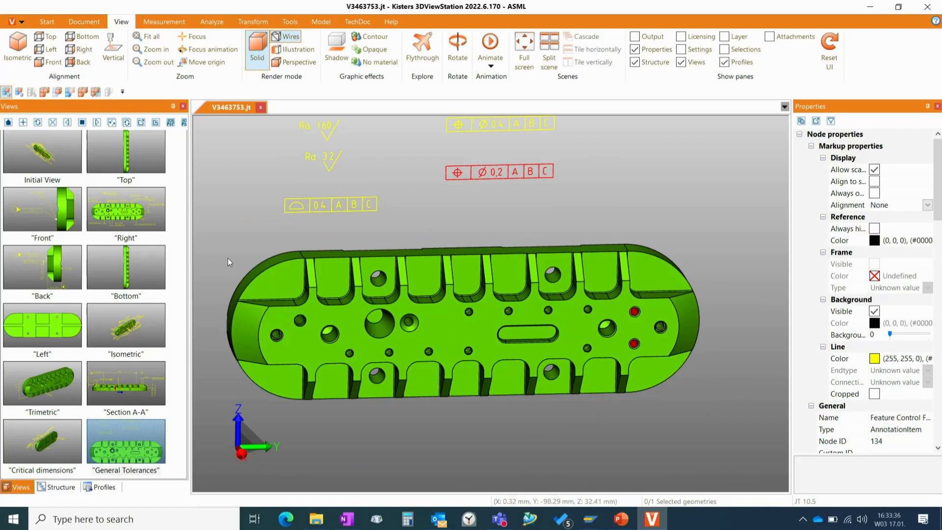
- Activate the Isometric saved view and set the selection mode to PMI reference
{"action": "left_click", "coordinate": [130, 330]}
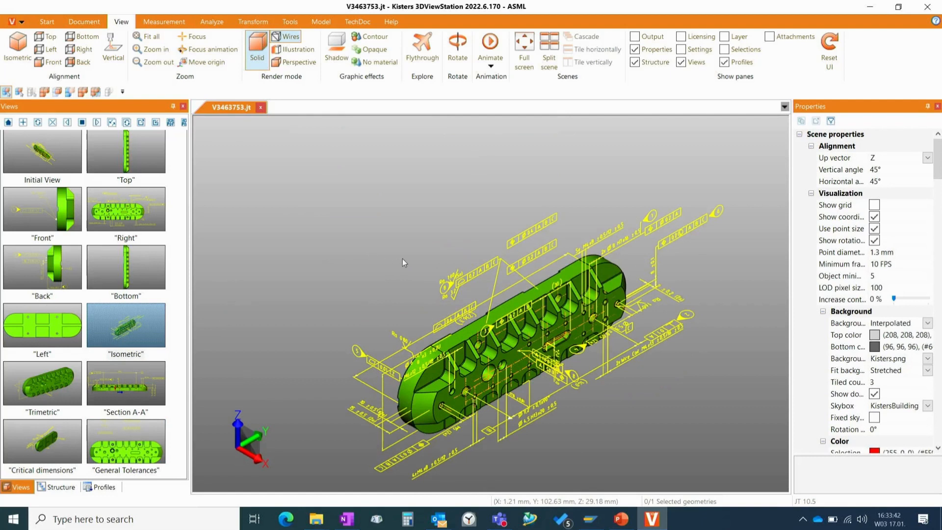
{"action": "middle_click_drag", "start_coordinate": [447, 251], "coordinate": [386, 217]}
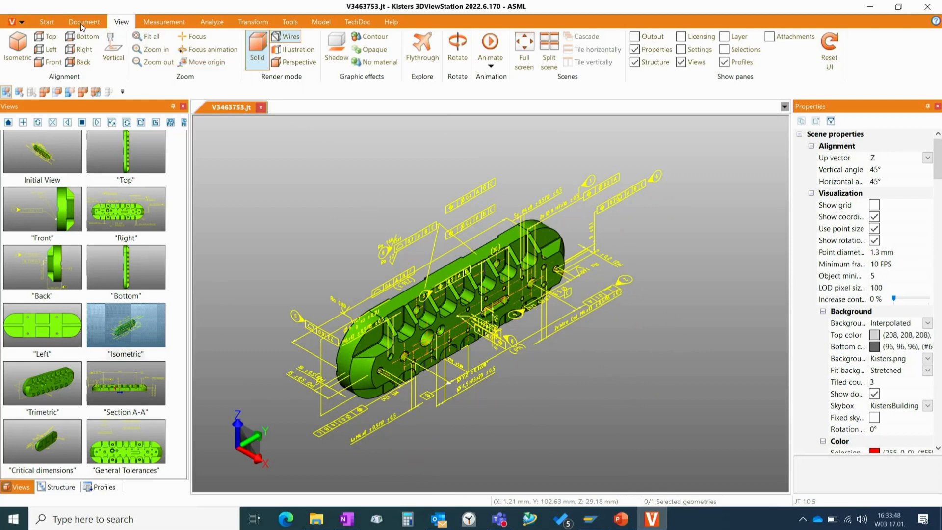
{"action": "left_click", "coordinate": [47, 21]}
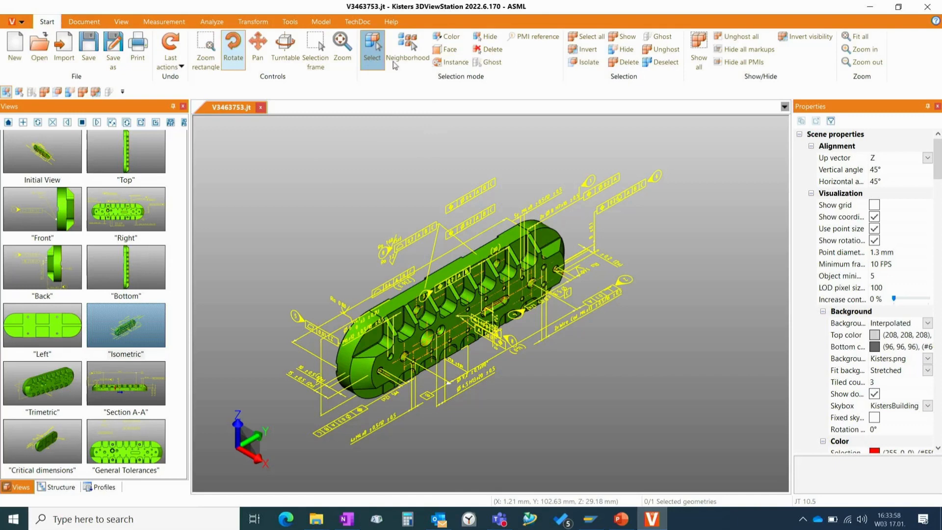
{"action": "left_click", "coordinate": [551, 40]}
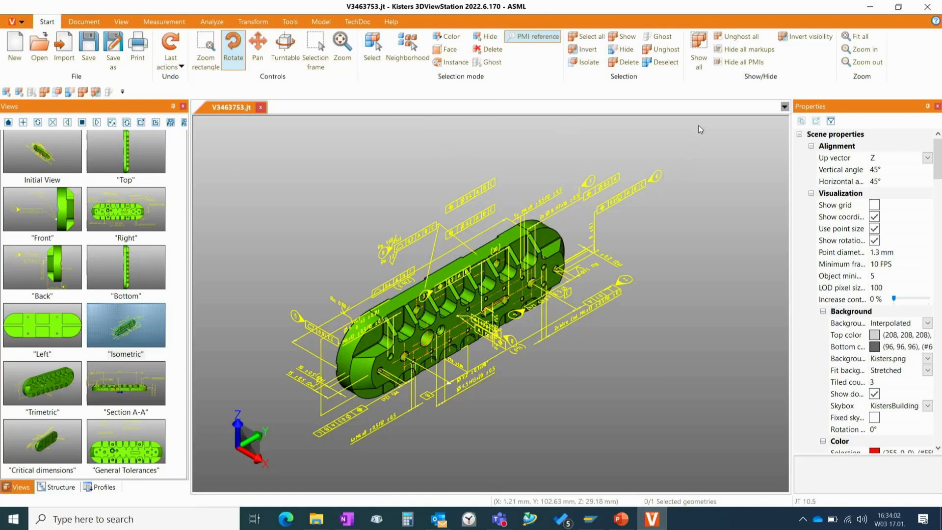
- Hide all PMIs, select the large flat face containing the slot and holes, and show only the PMIs that reference it
{"action": "left_click", "coordinate": [741, 64]}
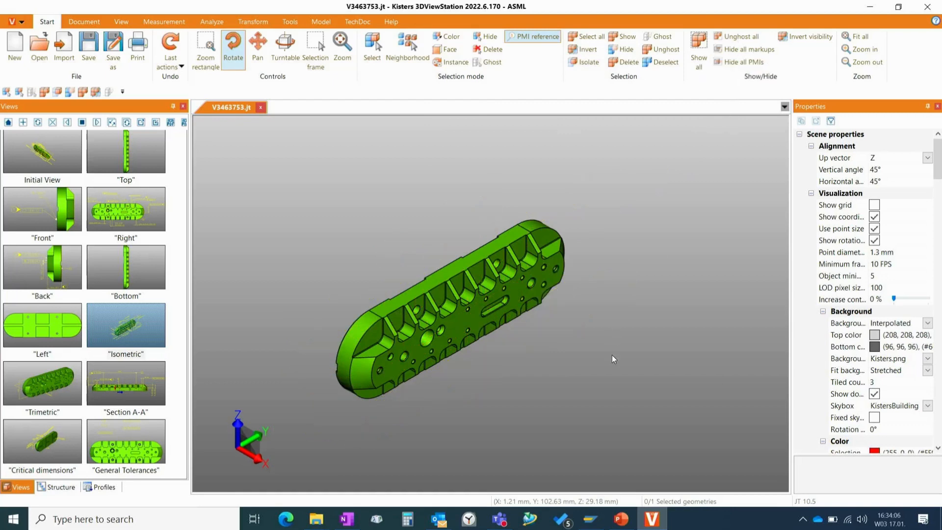
{"action": "scroll", "coordinate": [578, 377], "scroll_direction": "down", "scroll_amount": 3}
{"action": "scroll", "coordinate": [578, 376], "scroll_direction": "up", "scroll_amount": 3}
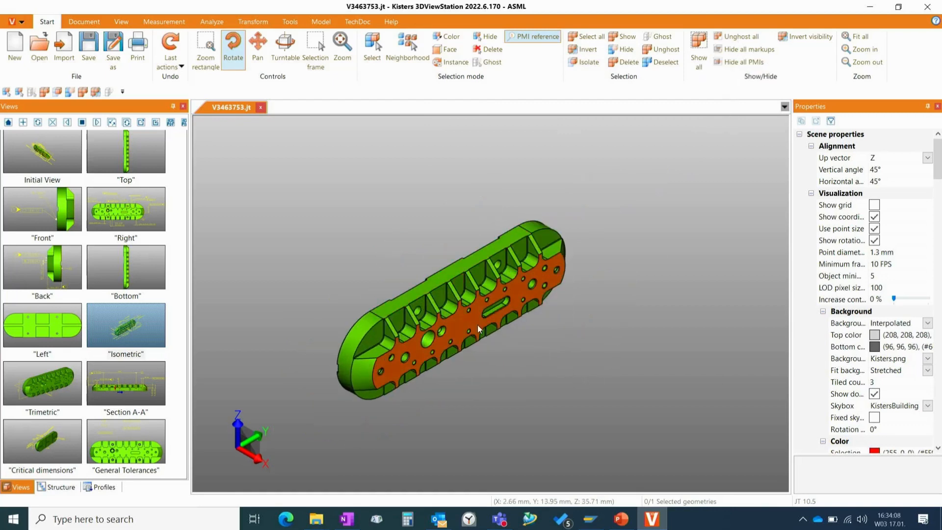
{"action": "scroll", "coordinate": [478, 326], "scroll_direction": "up", "scroll_amount": 3}
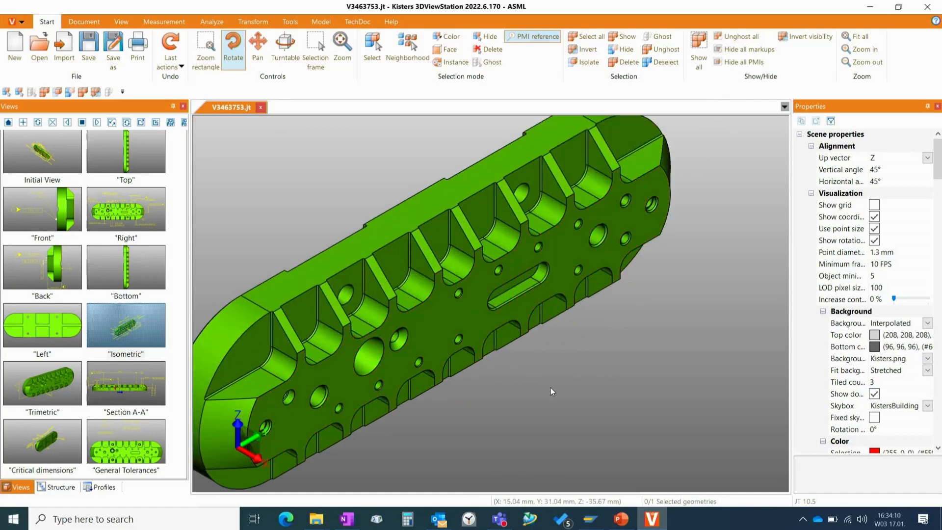
{"action": "scroll", "coordinate": [551, 388], "scroll_direction": "down", "scroll_amount": 3}
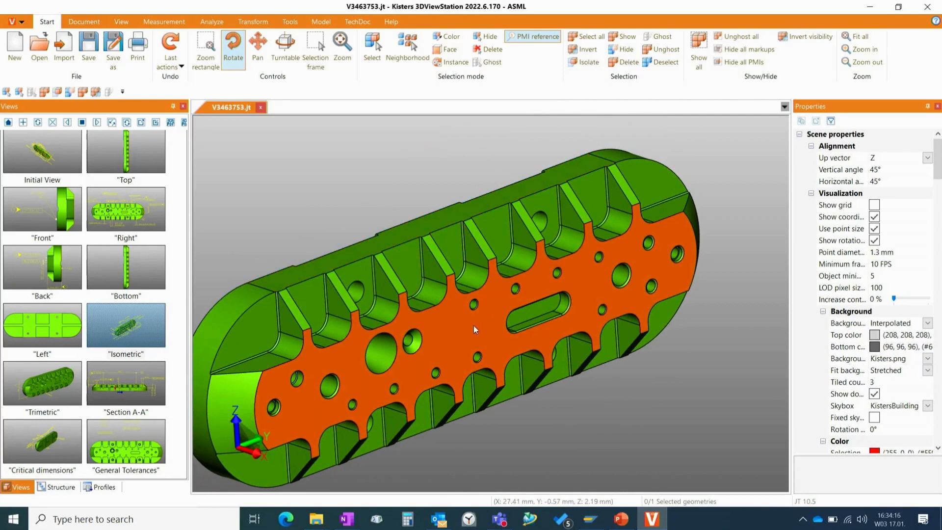
{"action": "left_click", "coordinate": [448, 331]}
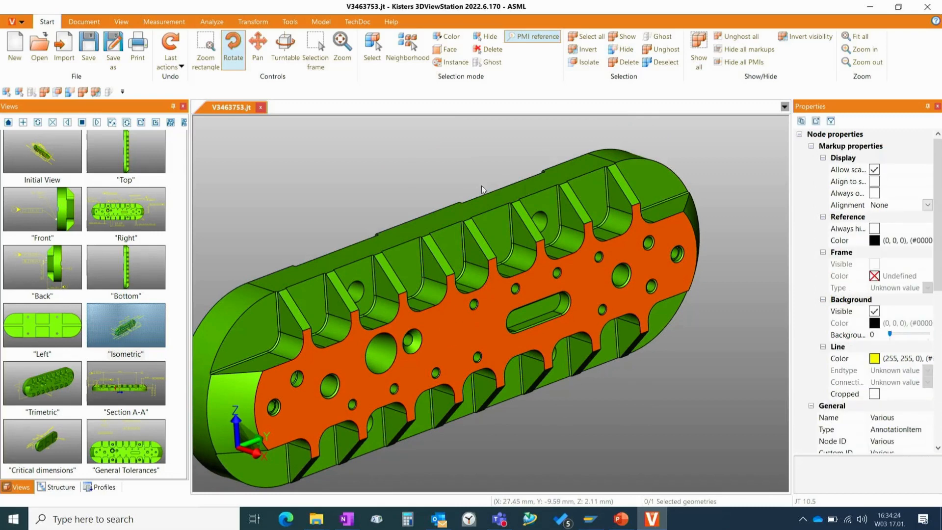
{"action": "left_click", "coordinate": [629, 37]}
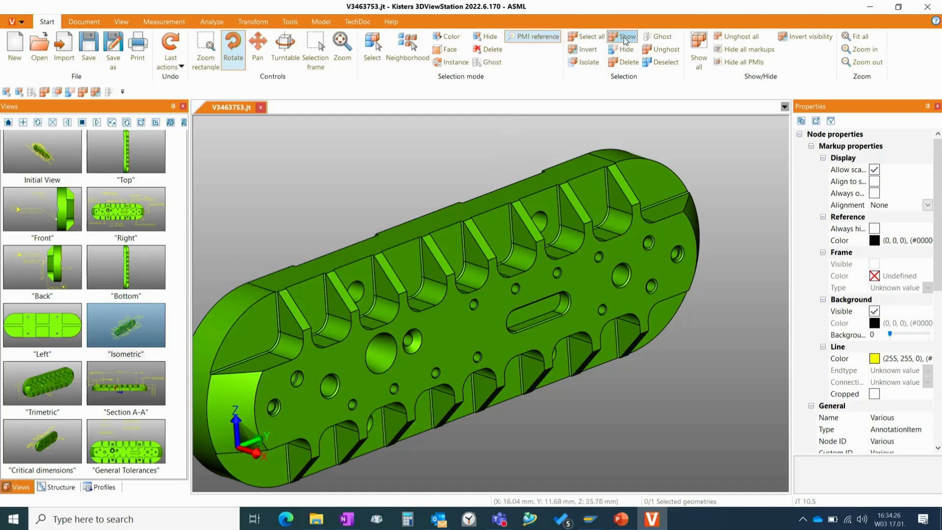
{"action": "left_click_drag", "start_coordinate": [690, 354], "coordinate": [497, 373]}
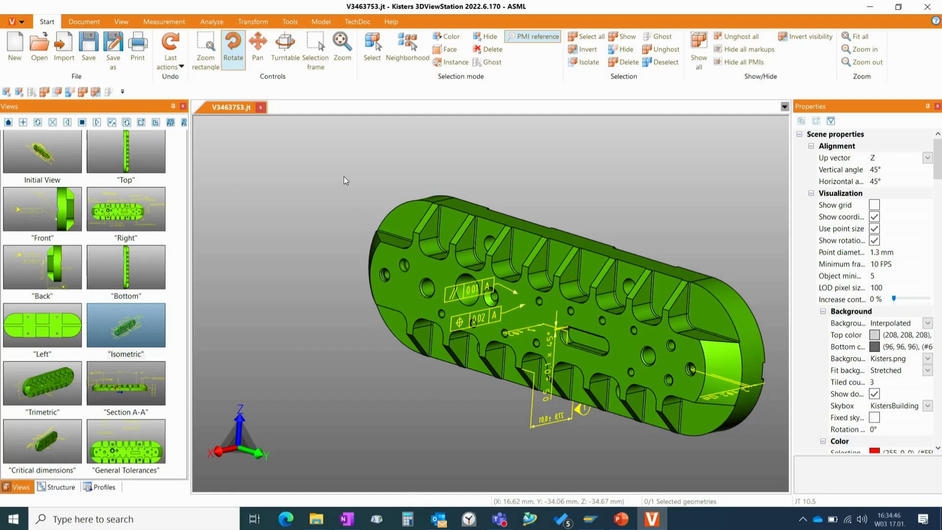
- Return to the standard Select mode and reactivate the Isometric saved view with its full set of PMIs
{"action": "left_click", "coordinate": [372, 53]}
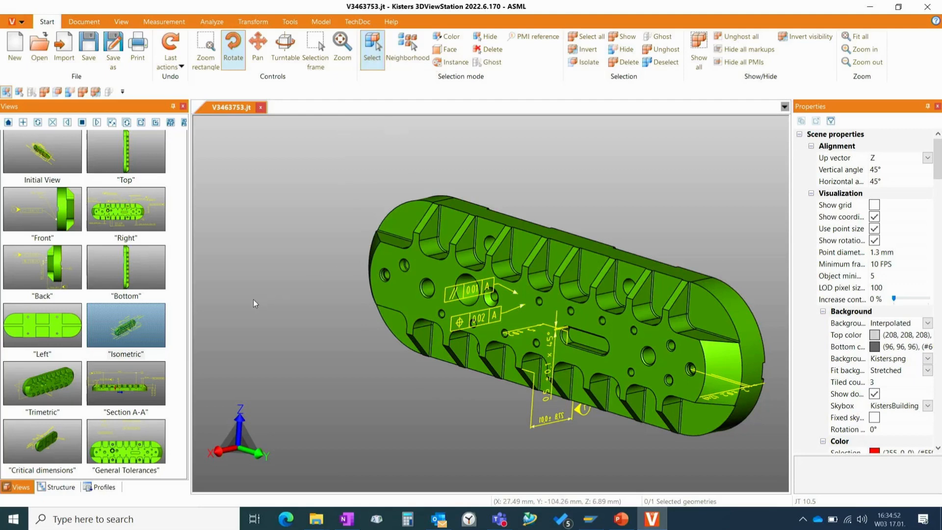
{"action": "left_click", "coordinate": [135, 318]}
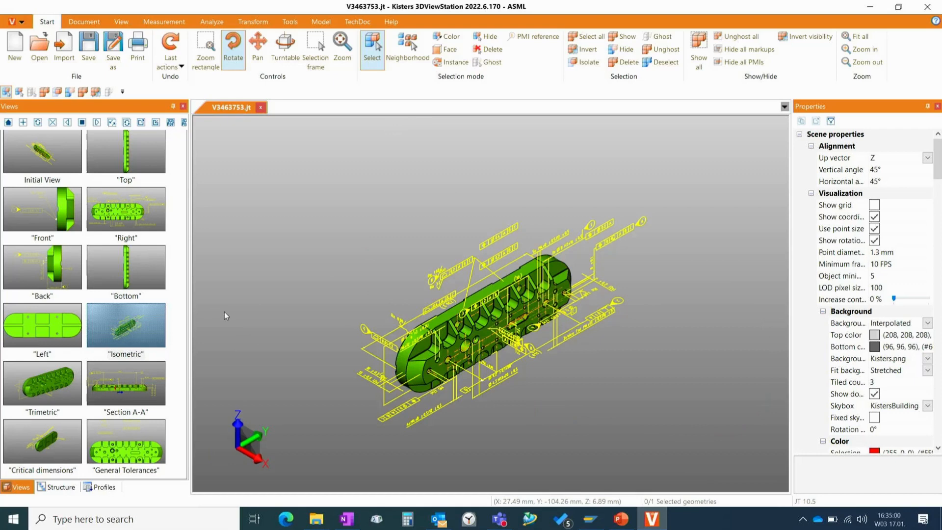
{"action": "scroll", "coordinate": [296, 300], "scroll_direction": "down", "scroll_amount": 3}
{"action": "scroll", "coordinate": [296, 301], "scroll_direction": "up", "scroll_amount": 3}
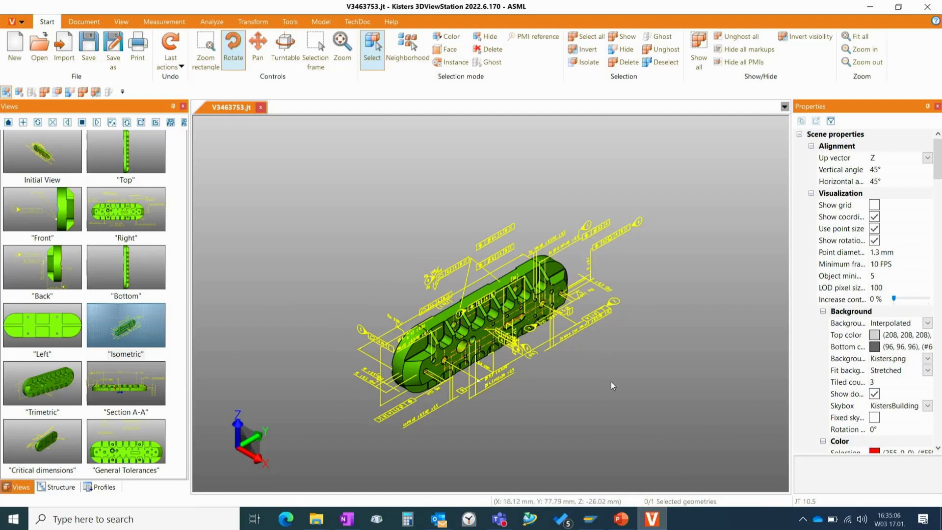
{"action": "middle_click_drag", "start_coordinate": [611, 381], "coordinate": [581, 353]}
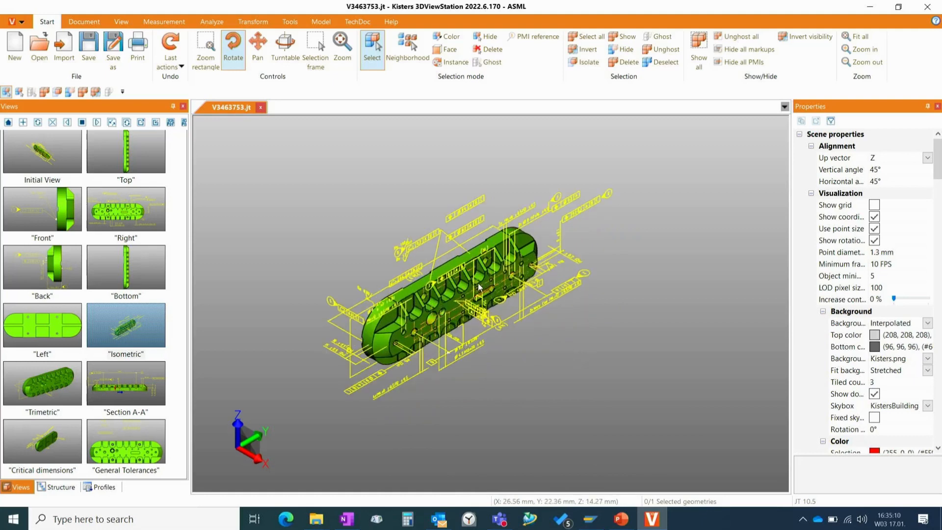
{"action": "scroll", "coordinate": [478, 287], "scroll_direction": "up", "scroll_amount": 1}
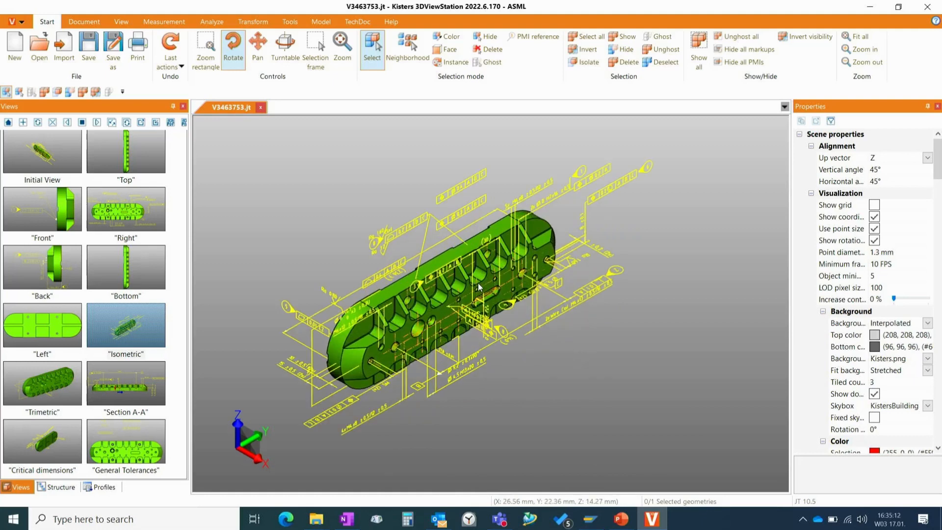
- Collapse the part's entire structure tree and open the Search tool
{"action": "left_click", "coordinate": [60, 488]}
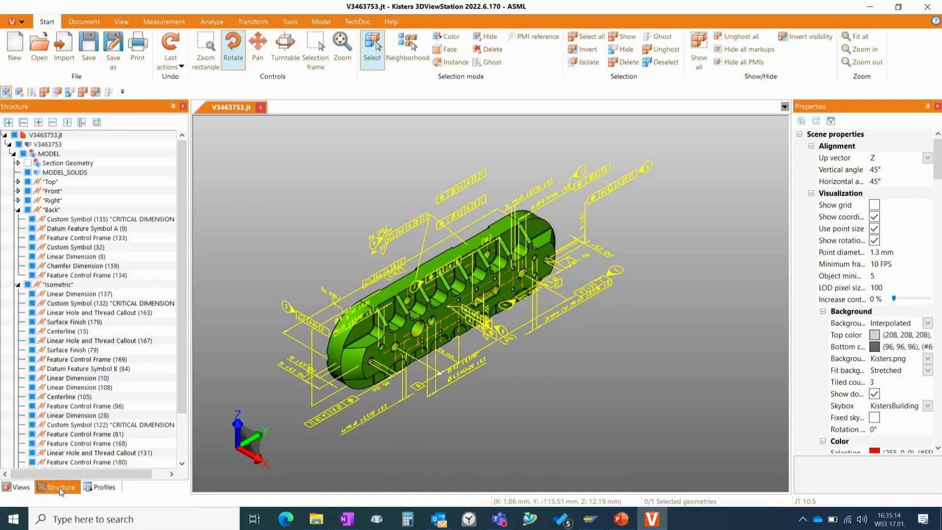
{"action": "left_click", "coordinate": [23, 123]}
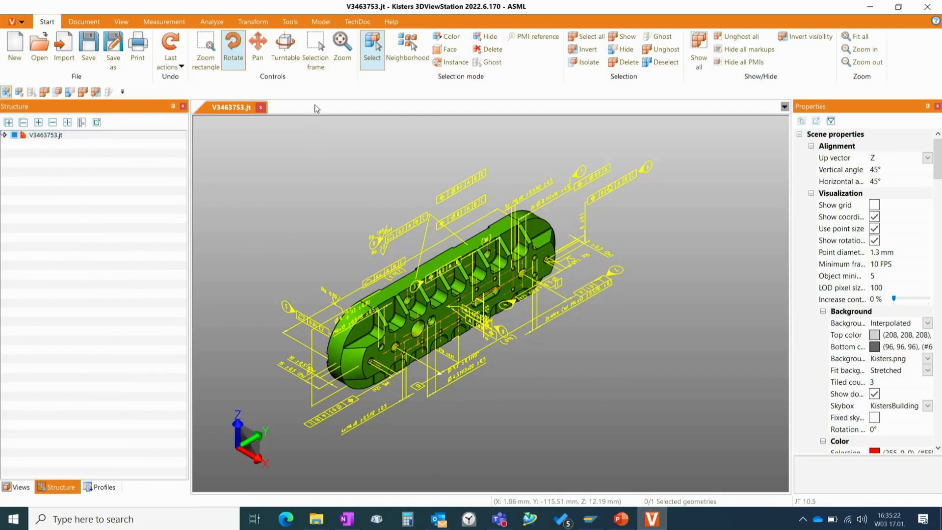
{"action": "left_click", "coordinate": [291, 20]}
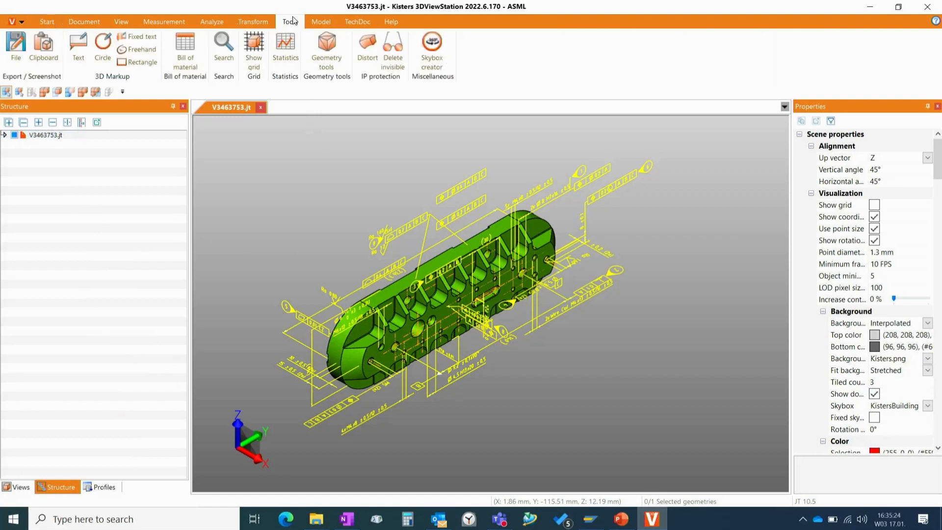
{"action": "left_click", "coordinate": [226, 45]}
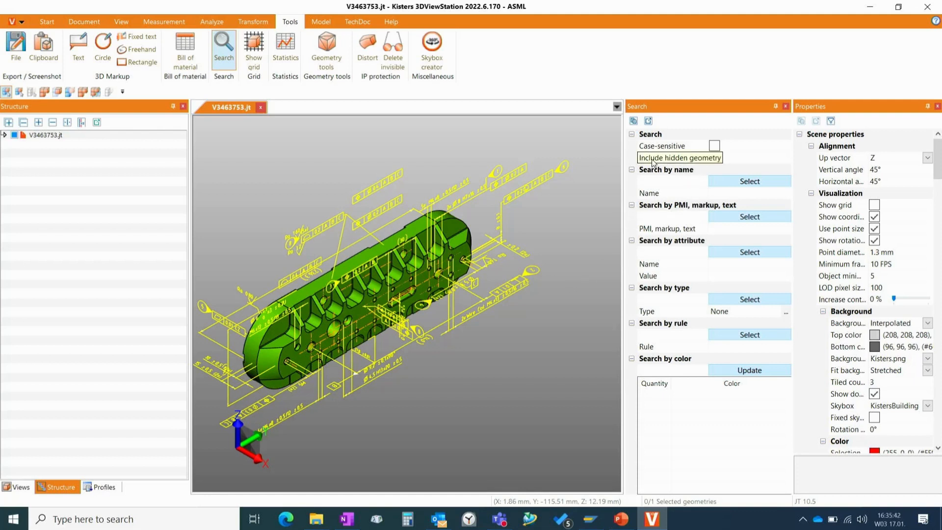
- Search by name for "*surface*" to select the surface finish annotations and inspect the faces they reference
{"action": "left_click", "coordinate": [730, 194]}
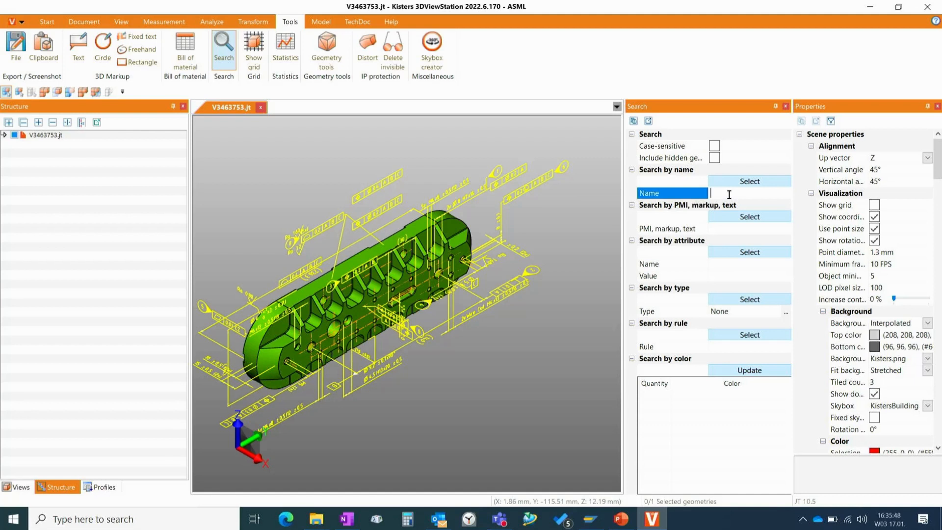
{"action": "type", "text": "*"}
{"action": "type", "text": "surfa"}
{"action": "type", "text": "ch"}
{"action": "key", "text": "BackSpace"}
{"action": "key", "text": "BackSpace"}
{"action": "key", "text": "BackSpace"}
{"action": "type", "text": "fach"}
{"action": "key", "text": "BackSpace"}
{"action": "type", "text": "e*"}
{"action": "key", "text": "Return"}
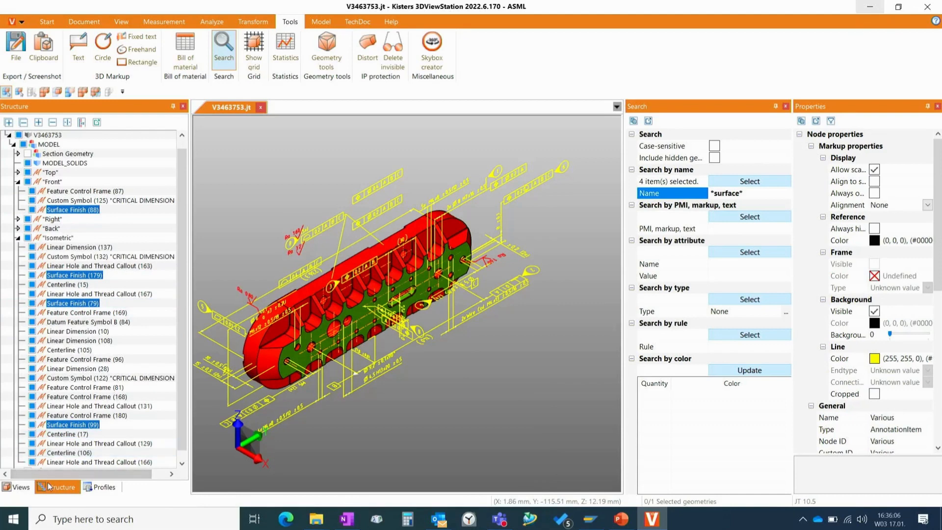
{"action": "scroll", "coordinate": [509, 395], "scroll_direction": "up", "scroll_amount": 4}
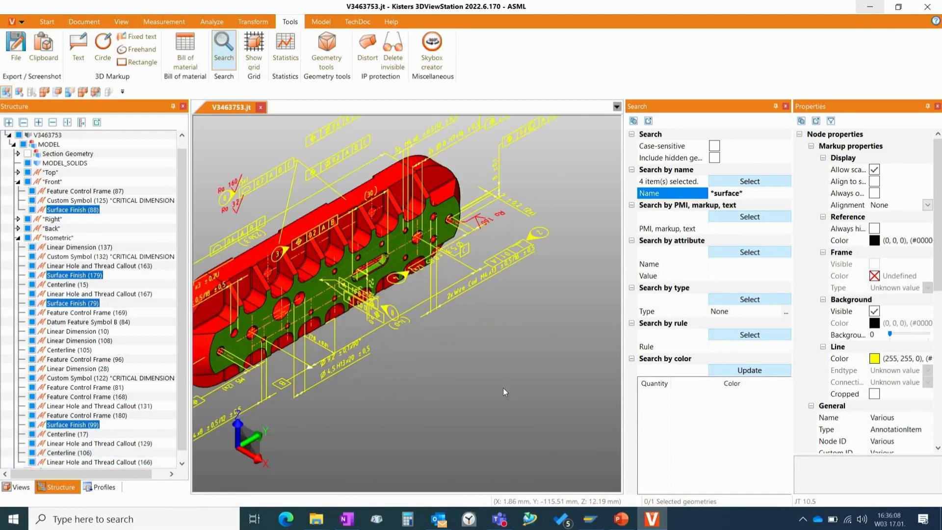
{"action": "scroll", "coordinate": [560, 424], "scroll_direction": "down", "scroll_amount": 2}
{"action": "scroll", "coordinate": [562, 416], "scroll_direction": "up", "scroll_amount": 2}
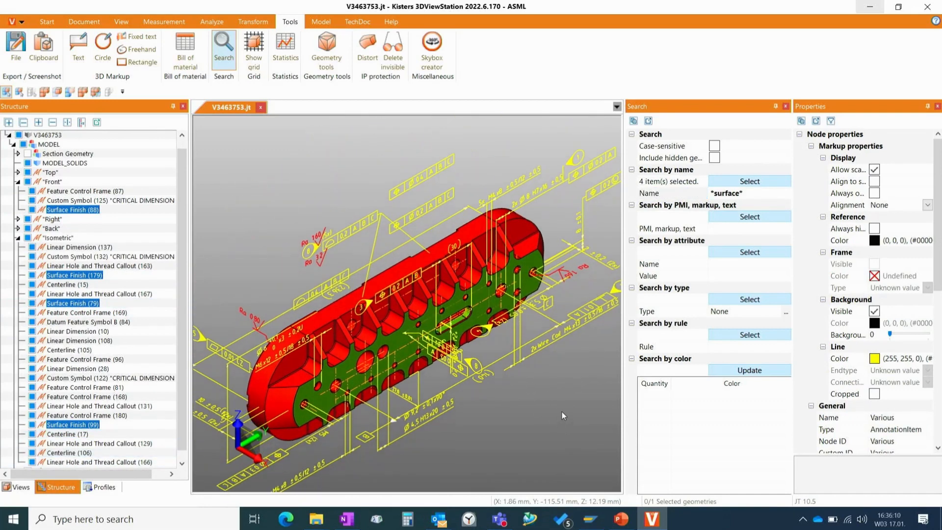
- Search by name for "*182*" and inspect the selected annotation in the structure tree and on the part
{"action": "left_click", "coordinate": [740, 194]}
{"action": "key", "text": "BackSpace"}
{"action": "key", "text": "BackSpace"}
{"action": "key", "text": "BackSpace"}
{"action": "key", "text": "BackSpace"}
{"action": "key", "text": "BackSpace"}
{"action": "key", "text": "BackSpace"}
{"action": "key", "text": "BackSpace"}
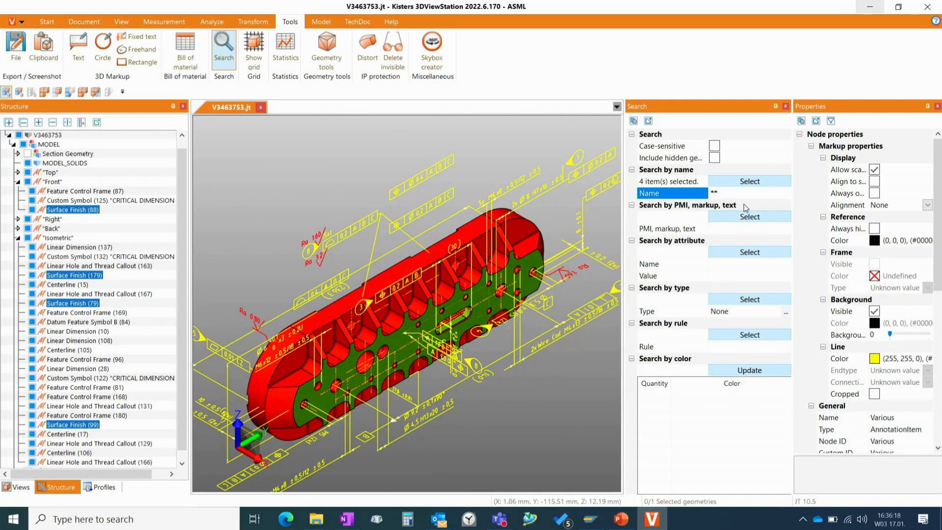
{"action": "type", "text": "182"}
{"action": "type", "text": "*"}
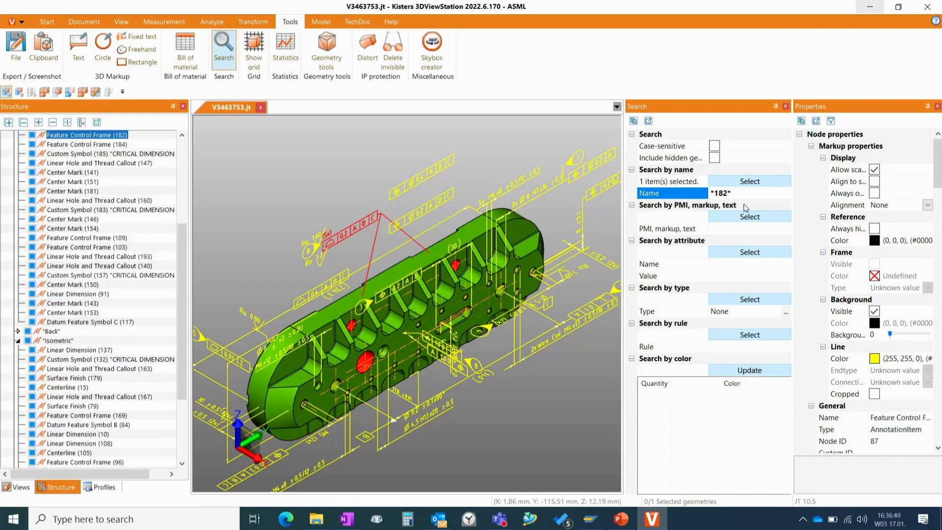
{"action": "scroll", "coordinate": [152, 244], "scroll_direction": "up", "scroll_amount": 2}
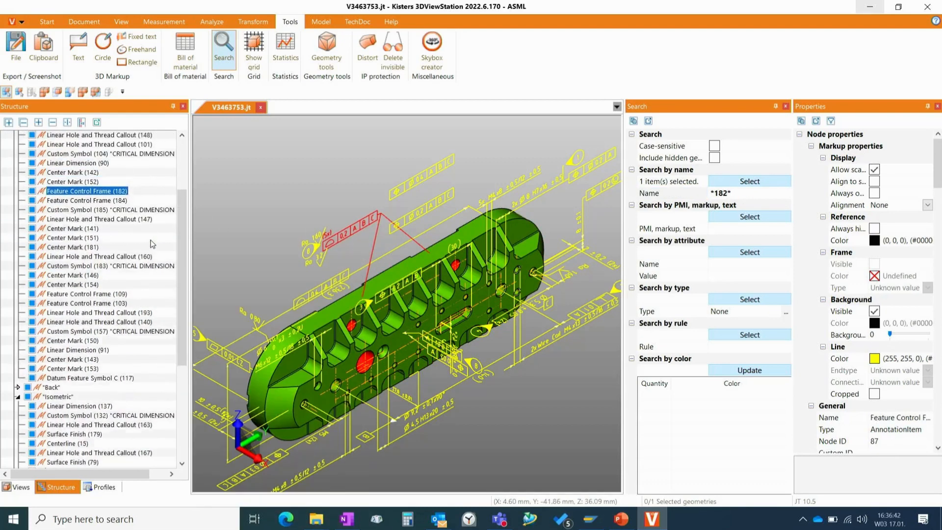
{"action": "scroll", "coordinate": [152, 244], "scroll_direction": "up", "scroll_amount": 3}
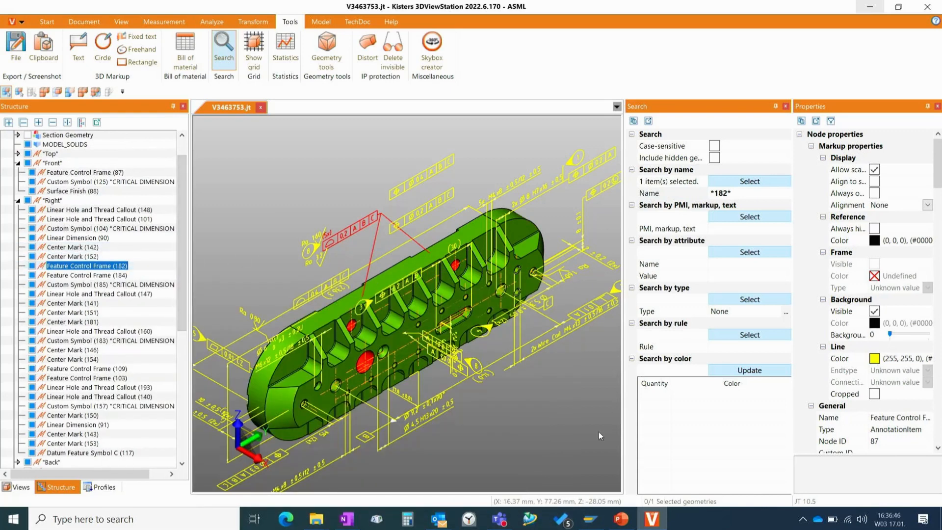
{"action": "scroll", "coordinate": [575, 423], "scroll_direction": "down", "scroll_amount": 3}
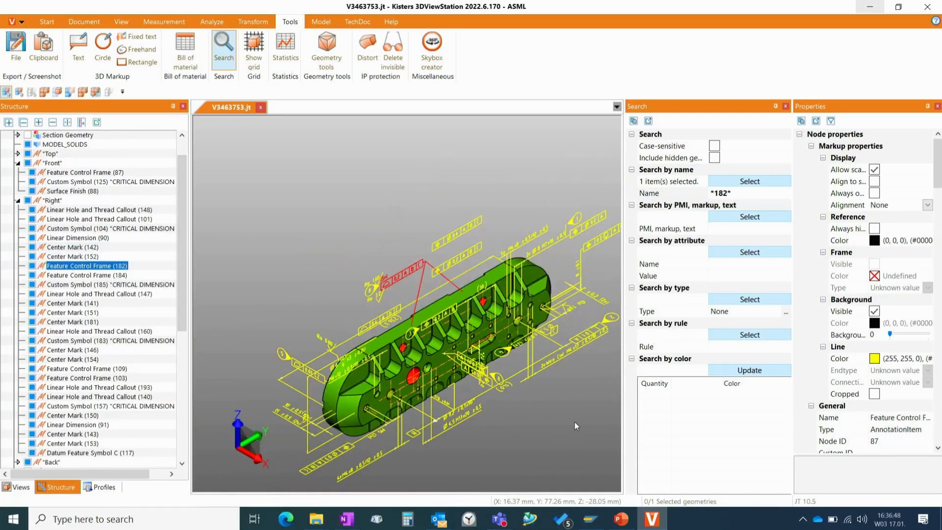
{"action": "middle_click_drag", "start_coordinate": [575, 422], "coordinate": [538, 390]}
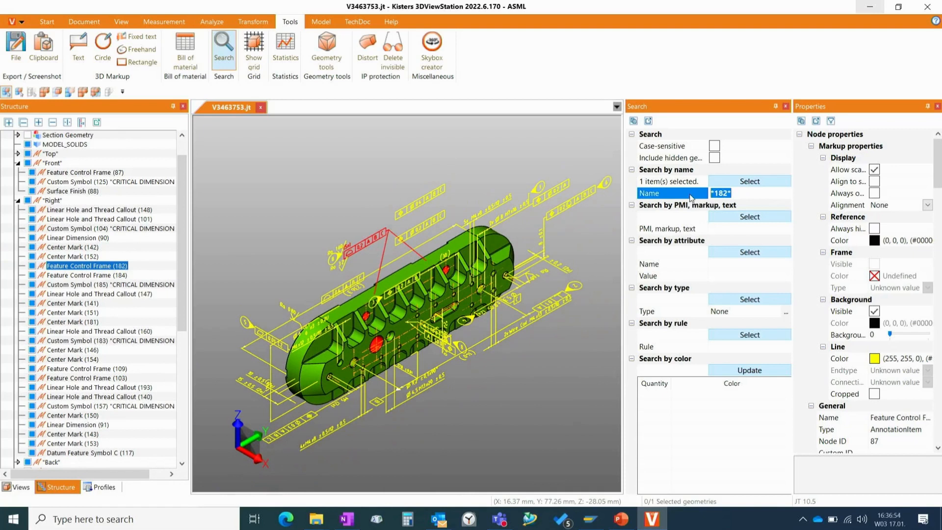
- Clear the name search, search by attribute value 182, and review the selected annotation's general properties
{"action": "key", "text": "BackSpace"}
{"action": "left_click", "coordinate": [722, 276]}
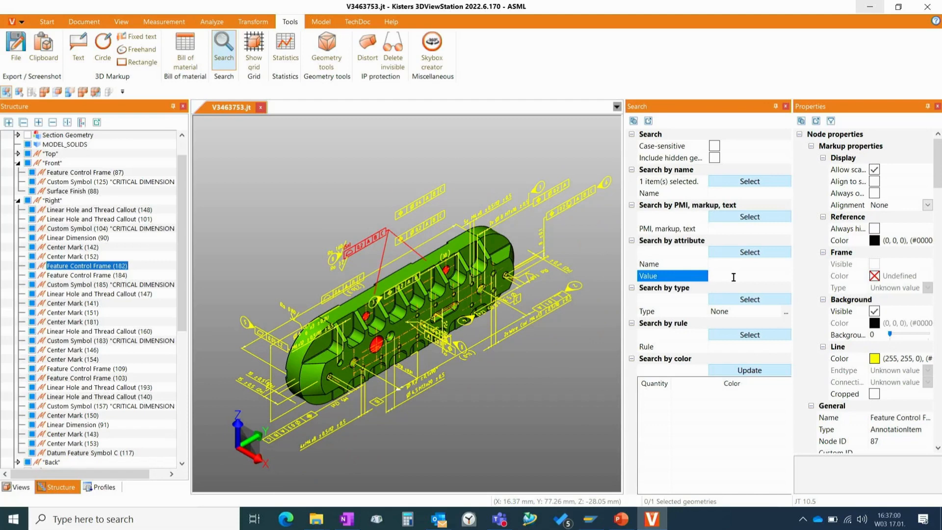
{"action": "type", "text": "182"}
{"action": "key", "text": "Return"}
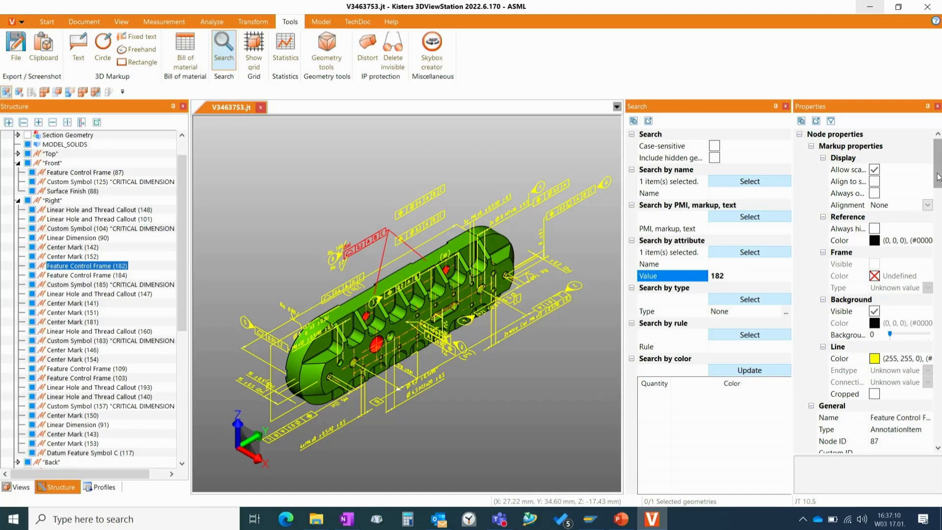
{"action": "left_click_drag", "start_coordinate": [938, 177], "coordinate": [941, 199]}
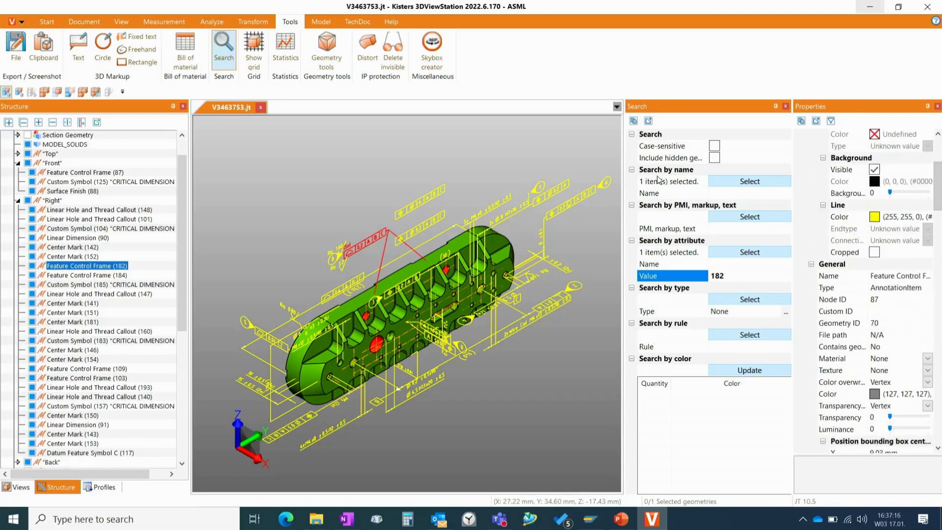
- Search by attribute value M6 and examine the selected thread callout, its referenced hole and its attributes
{"action": "left_click", "coordinate": [729, 278]}
{"action": "key", "text": "BackSpace"}
{"action": "key", "text": "BackSpace"}
{"action": "key", "text": "BackSpace"}
{"action": "type", "text": "M6"}
{"action": "key", "text": "Return"}
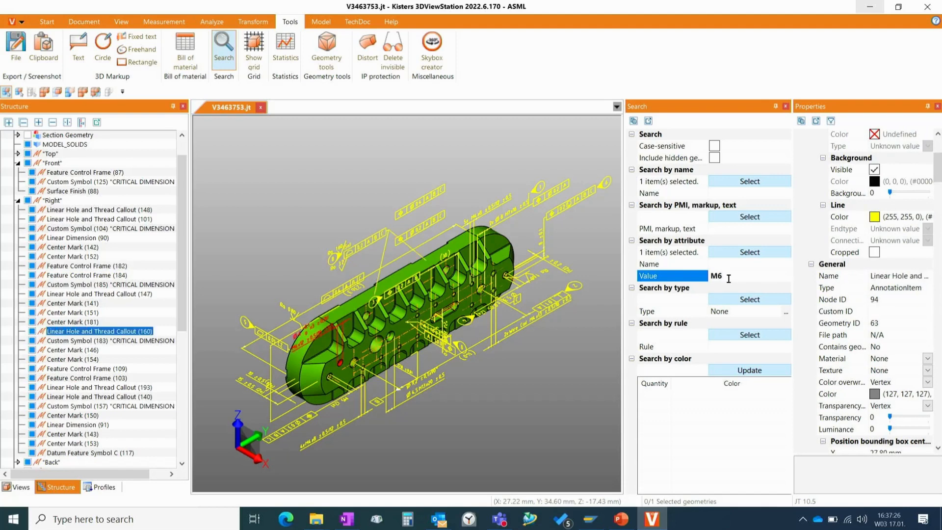
{"action": "scroll", "coordinate": [511, 279], "scroll_direction": "down", "scroll_amount": 3}
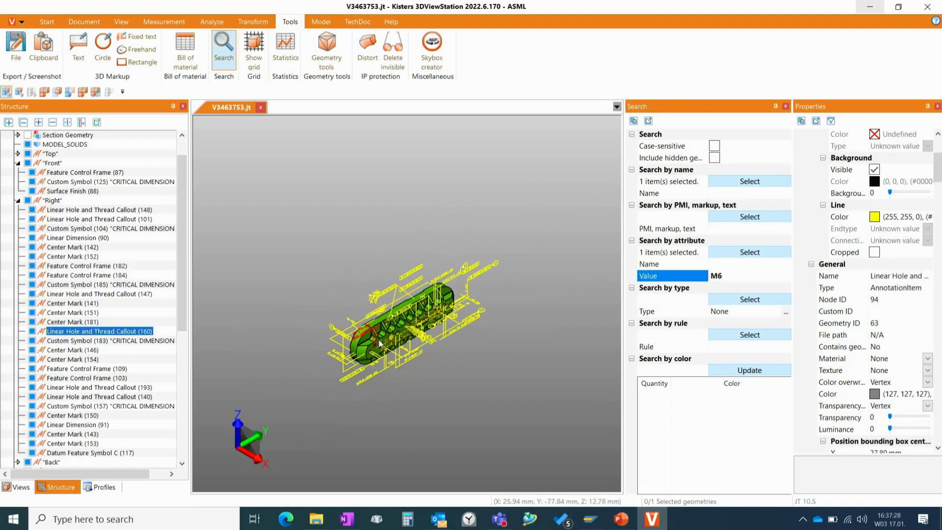
{"action": "scroll", "coordinate": [379, 338], "scroll_direction": "up", "scroll_amount": 6}
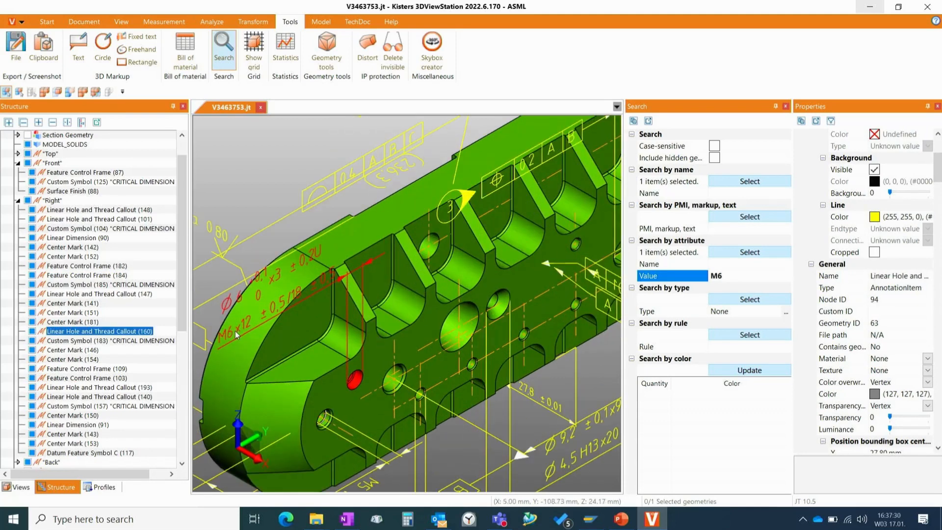
{"action": "scroll", "coordinate": [234, 331], "scroll_direction": "down", "scroll_amount": 3}
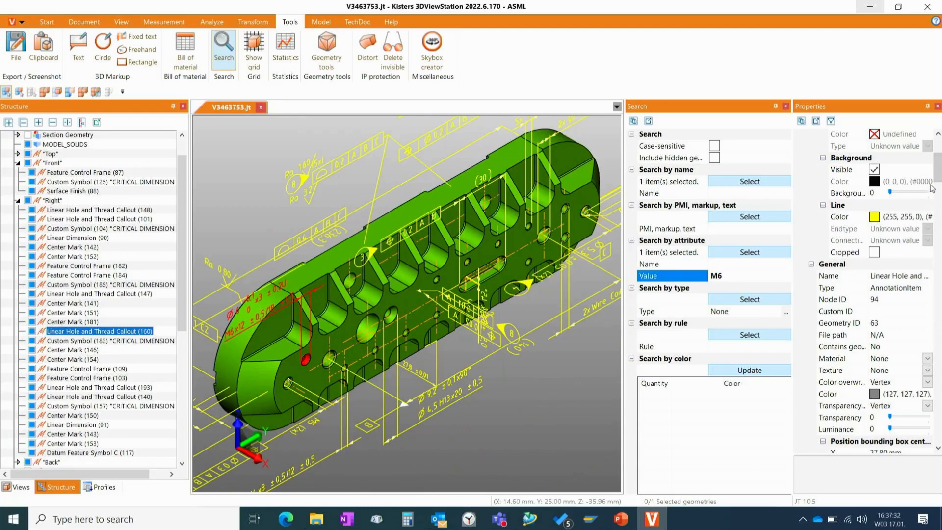
{"action": "left_click_drag", "start_coordinate": [938, 177], "coordinate": [939, 197]}
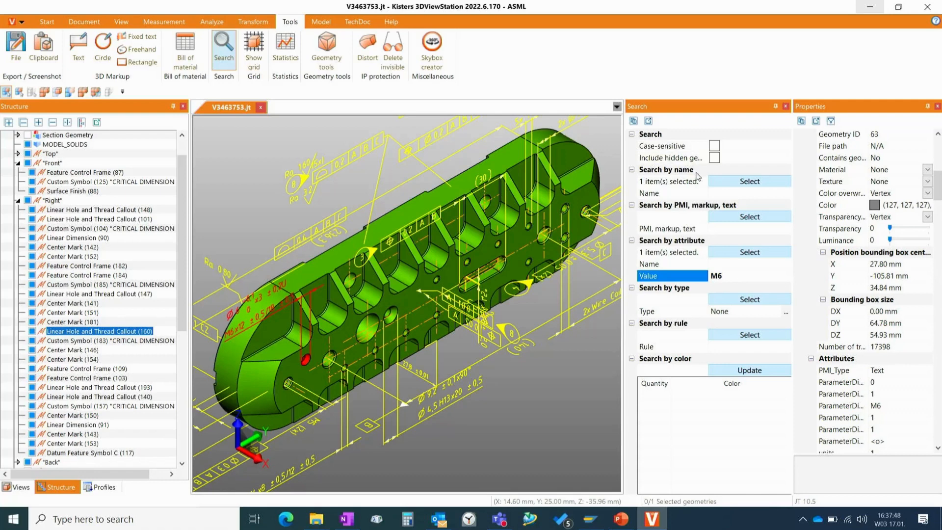
- Close the Search tool and return to the list of saved views
{"action": "left_click", "coordinate": [726, 197]}
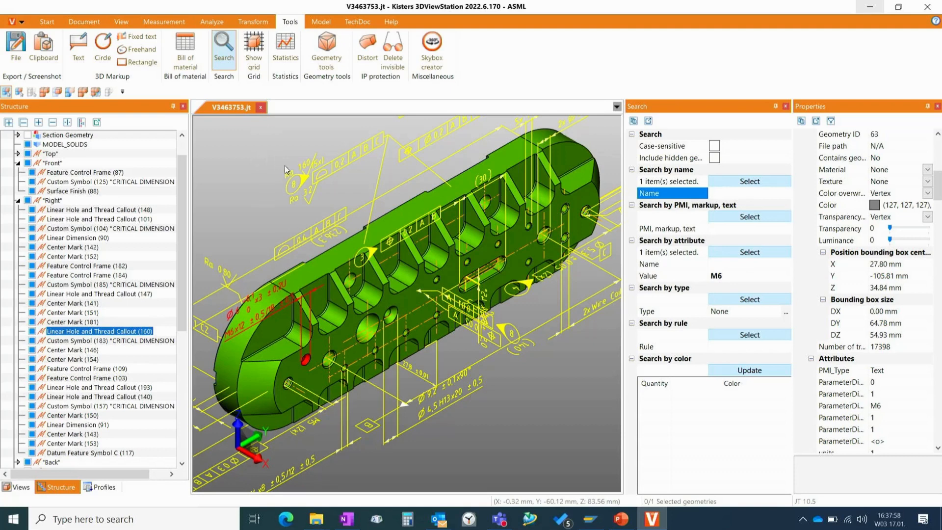
{"action": "scroll", "coordinate": [286, 166], "scroll_direction": "down", "scroll_amount": 2}
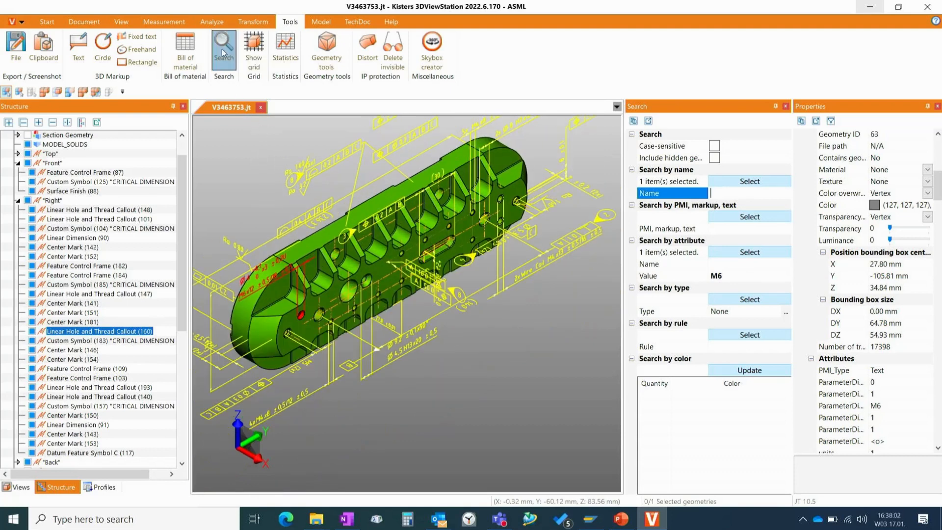
{"action": "left_click", "coordinate": [222, 51]}
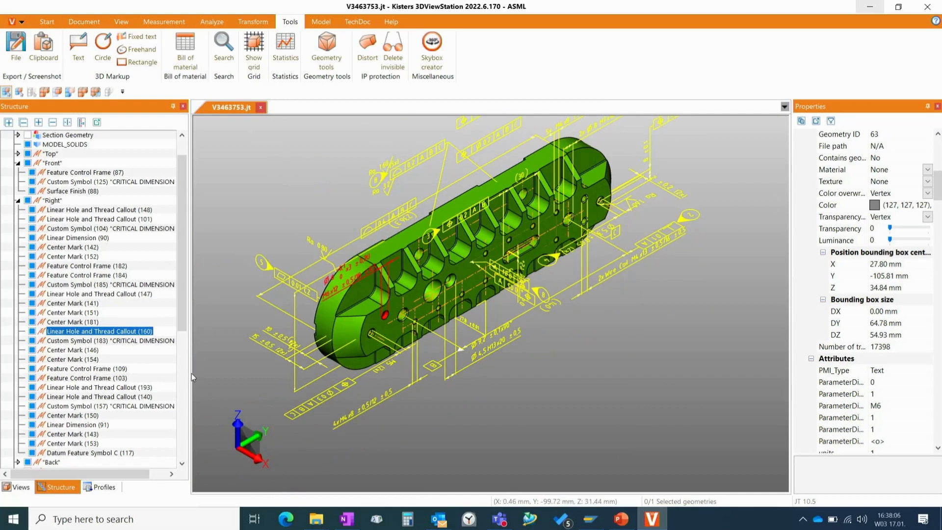
{"action": "left_click", "coordinate": [29, 489]}
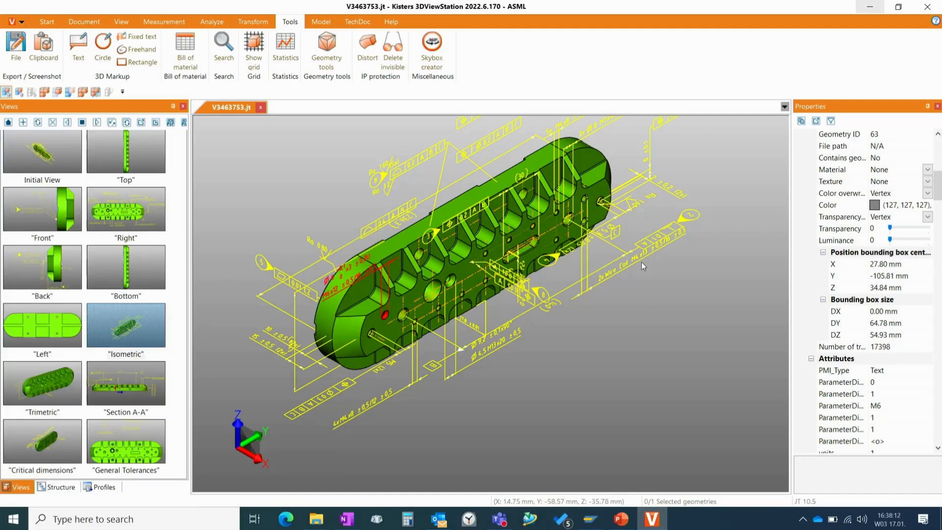
{"action": "scroll", "coordinate": [538, 347], "scroll_direction": "down", "scroll_amount": 3}
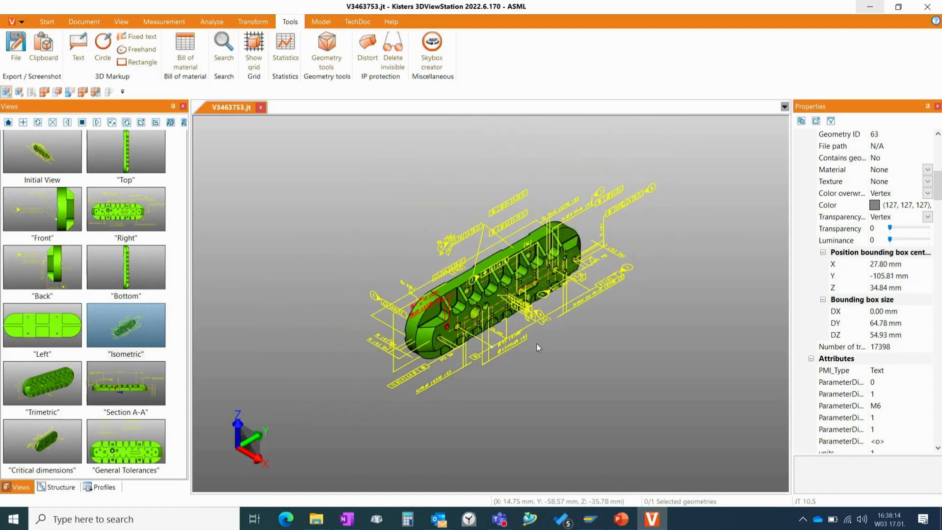
- Activate the Section A-A saved view and shift its section plane along Z to about 8.78 mm
{"action": "left_click", "coordinate": [136, 386]}
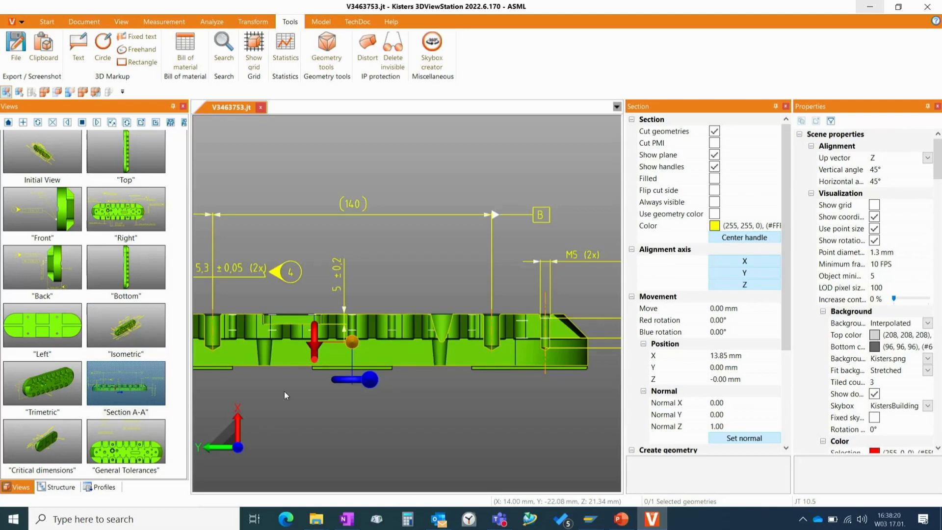
{"action": "middle_click_drag", "start_coordinate": [331, 432], "coordinate": [401, 440]}
{"action": "middle_click_drag", "start_coordinate": [568, 306], "coordinate": [598, 339]}
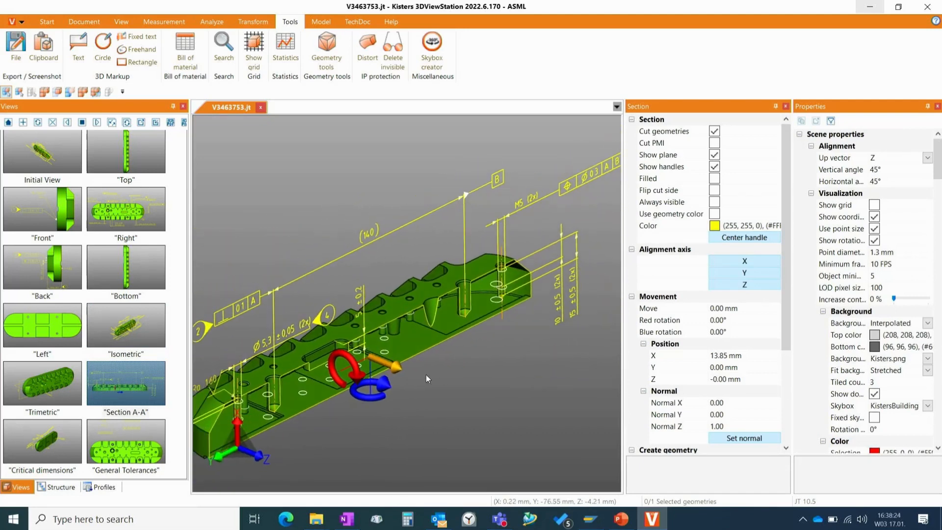
{"action": "mouse_move", "coordinate": [394, 366]}
{"action": "left_mouse_down"}
{"action": "mouse_move", "coordinate": [452, 393]}
{"action": "mouse_move", "coordinate": [392, 371]}
{"action": "mouse_move", "coordinate": [407, 372]}
{"action": "left_mouse_up"}
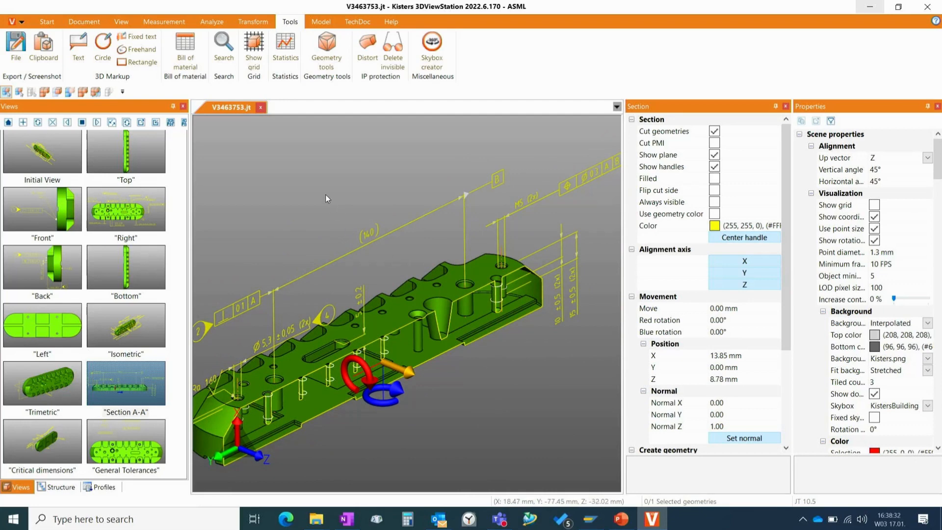
- Activate the Bottom saved view and place a Normal section plane on the part's rounded end face
{"action": "left_click", "coordinate": [138, 266]}
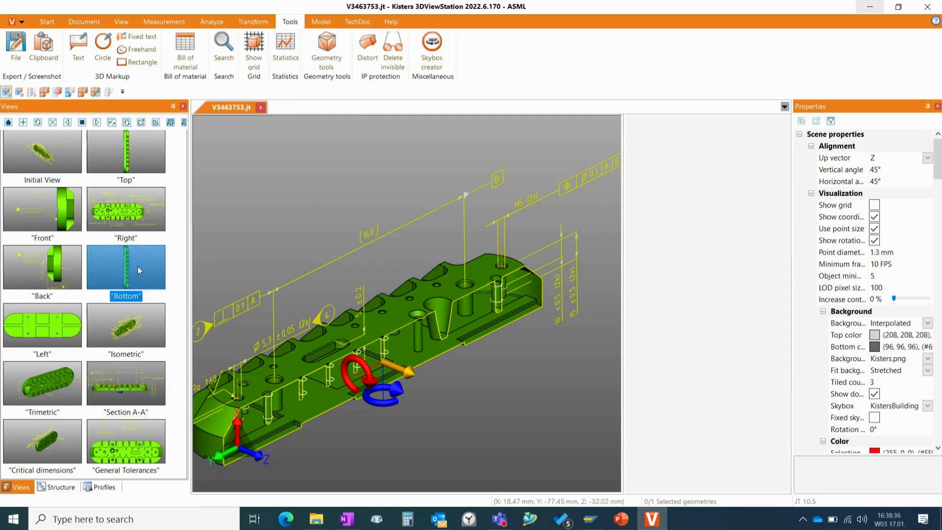
{"action": "left_click_drag", "start_coordinate": [446, 286], "coordinate": [622, 190]}
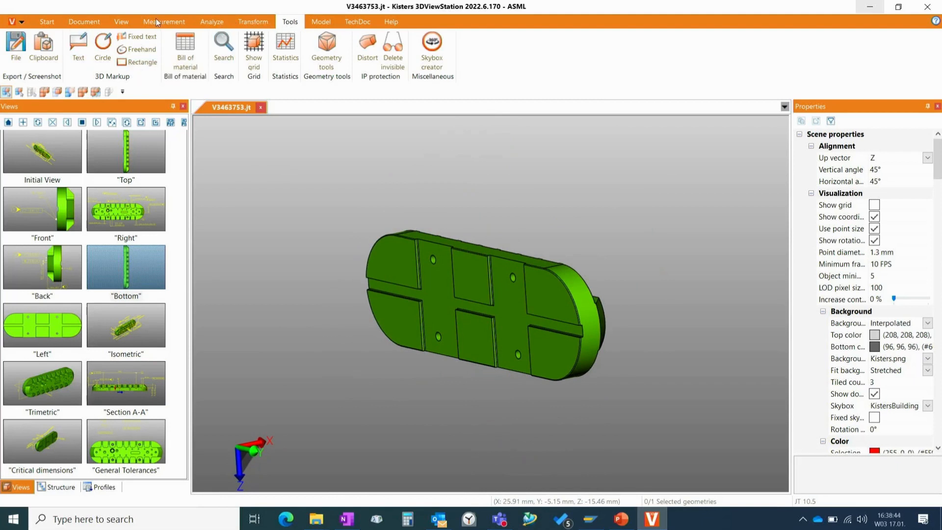
{"action": "left_click", "coordinate": [221, 22]}
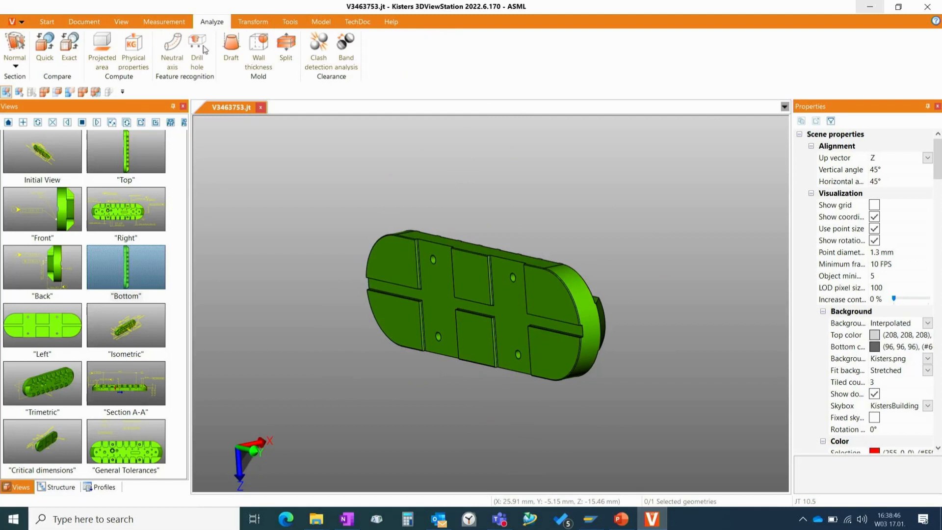
{"action": "left_click", "coordinate": [17, 64]}
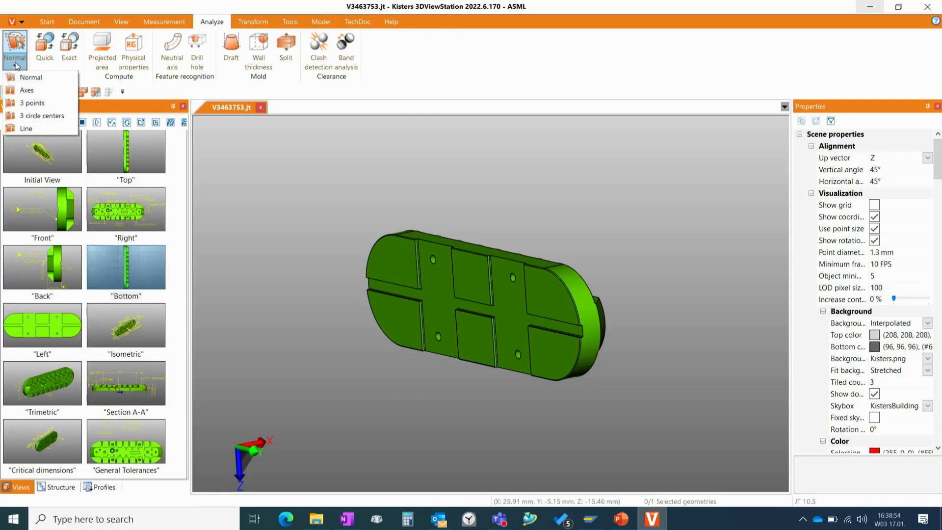
{"action": "left_click", "coordinate": [27, 78]}
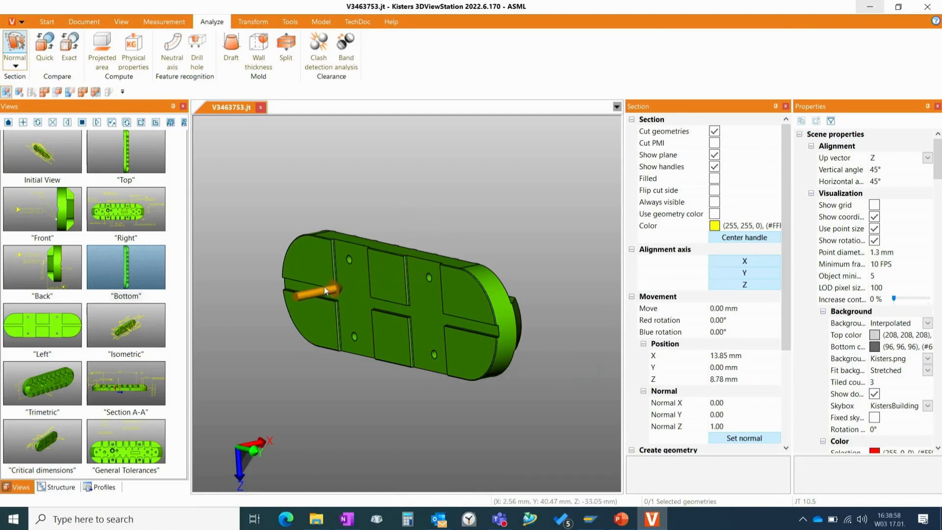
{"action": "left_click", "coordinate": [518, 333]}
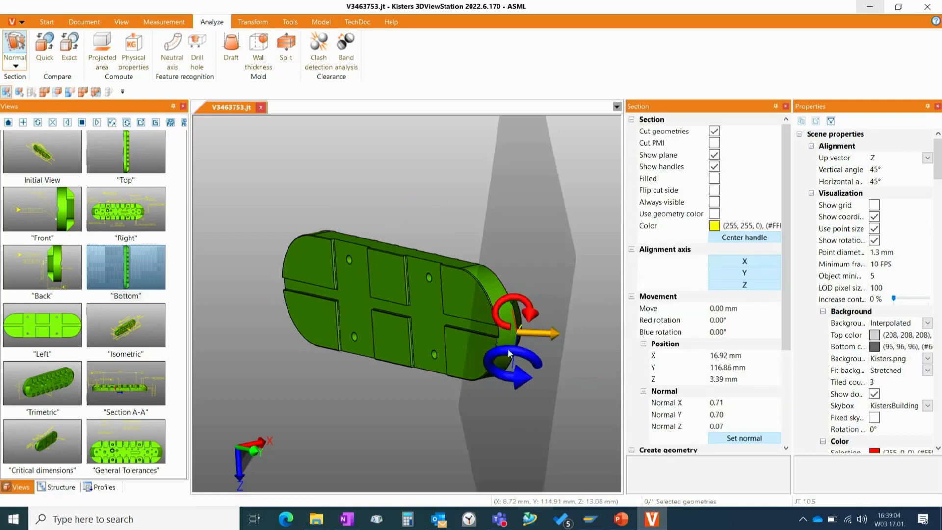
- Move the section plane into the part and tilt it to a normal of about 0.58, 0.78, 0.21
{"action": "left_click_drag", "start_coordinate": [513, 335], "coordinate": [494, 341]}
{"action": "mouse_move", "coordinate": [444, 315]}
{"action": "left_mouse_down"}
{"action": "mouse_move", "coordinate": [426, 321]}
{"action": "mouse_move", "coordinate": [439, 307]}
{"action": "left_mouse_up"}
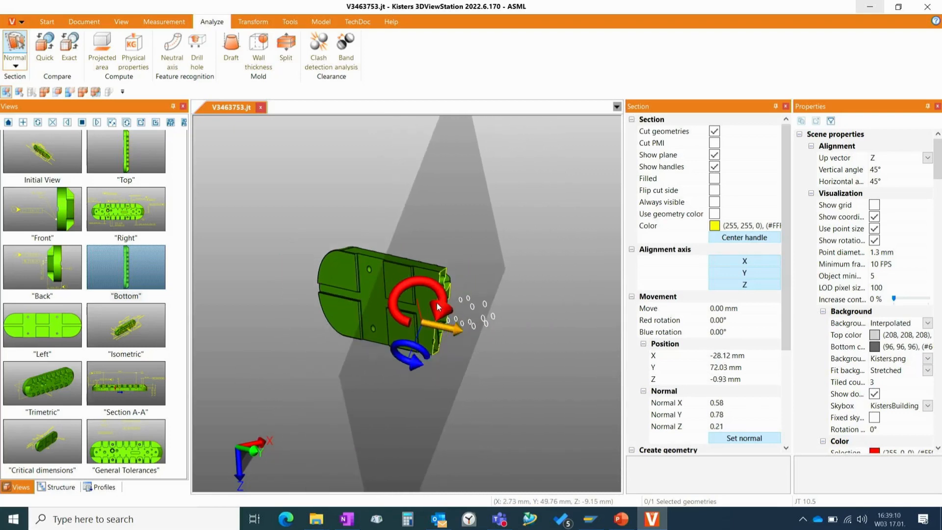
{"action": "scroll", "coordinate": [438, 307], "scroll_direction": "up", "scroll_amount": 5}
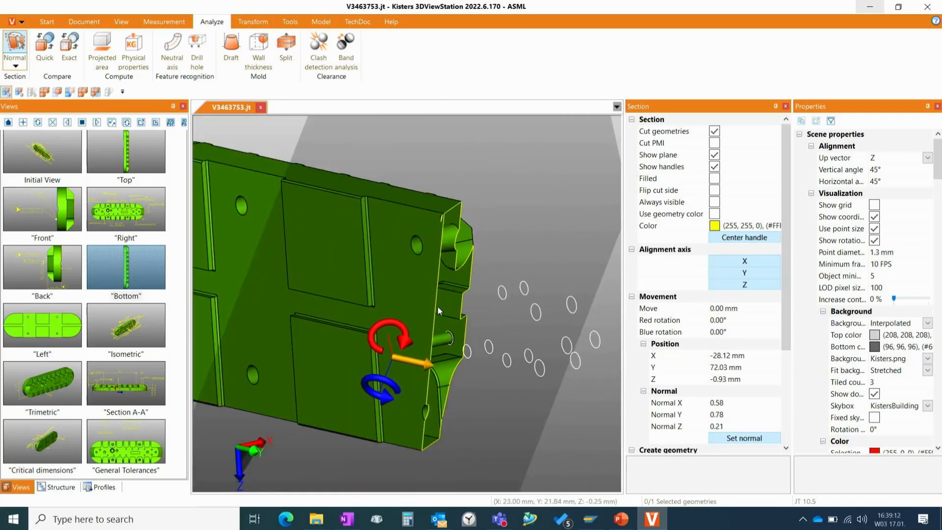
{"action": "scroll", "coordinate": [438, 308], "scroll_direction": "down", "scroll_amount": 3}
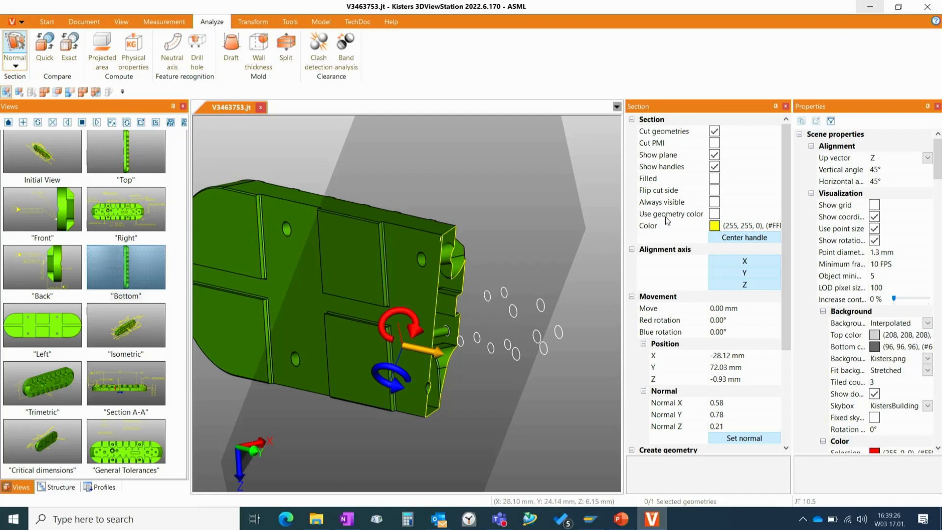
- Fill the section's cut faces and shift the plane further into the part, to about X -48.75, Y 38.07, Z -5.44 mm
{"action": "left_click", "coordinate": [715, 179]}
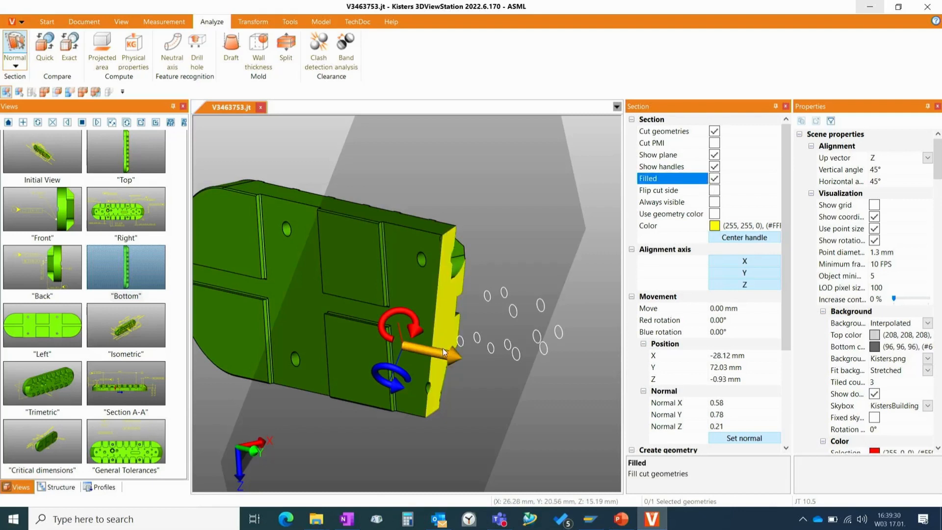
{"action": "left_click_drag", "start_coordinate": [442, 348], "coordinate": [528, 352]}
{"action": "left_click_drag", "start_coordinate": [467, 346], "coordinate": [391, 345]}
{"action": "scroll", "coordinate": [415, 348], "scroll_direction": "up", "scroll_amount": 2}
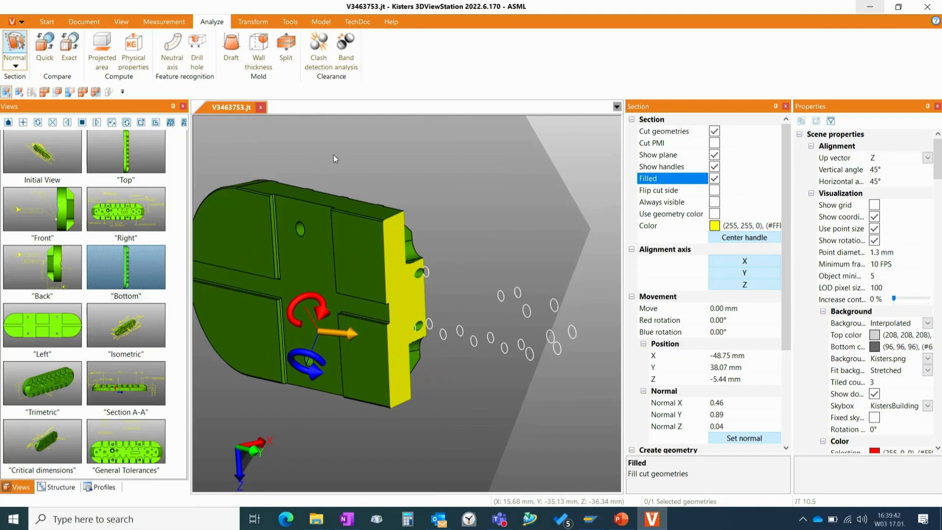
{"action": "left_click", "coordinate": [9, 46]}
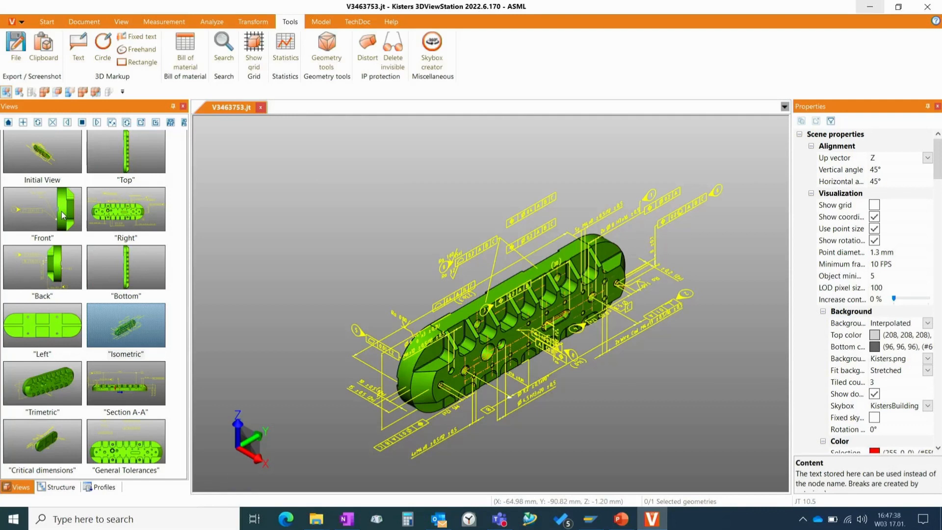
- Activate the Front saved view, attach a text markup to the part's long upper side face and place its label above the part
{"action": "left_click", "coordinate": [63, 214]}
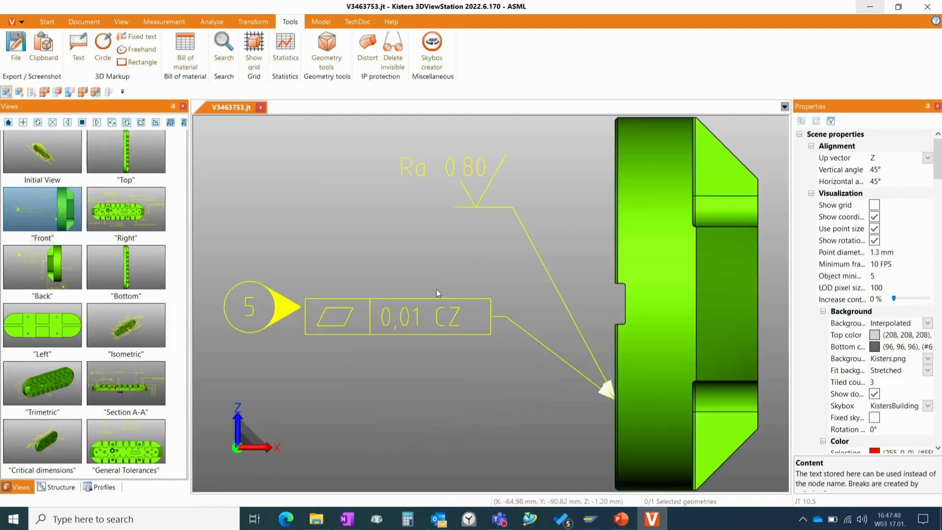
{"action": "left_click_drag", "start_coordinate": [452, 275], "coordinate": [517, 293]}
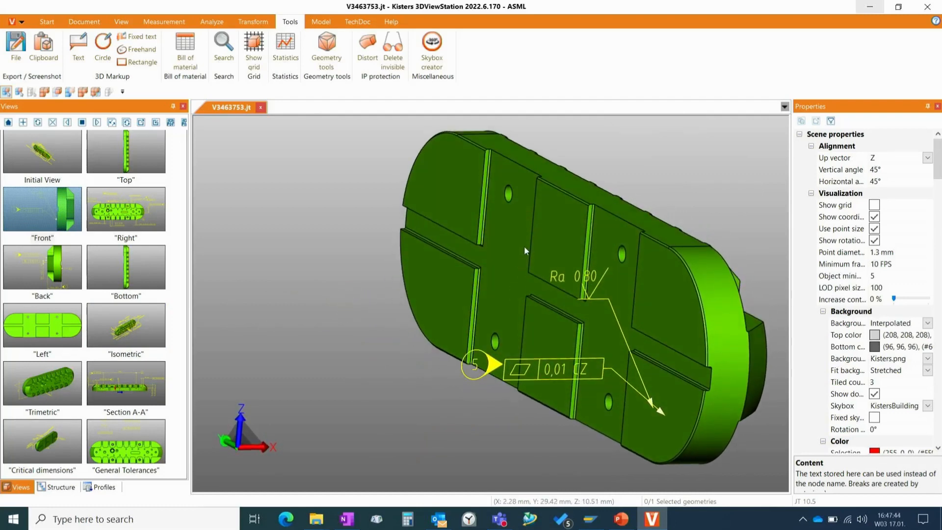
{"action": "left_click_drag", "start_coordinate": [524, 246], "coordinate": [700, 238]}
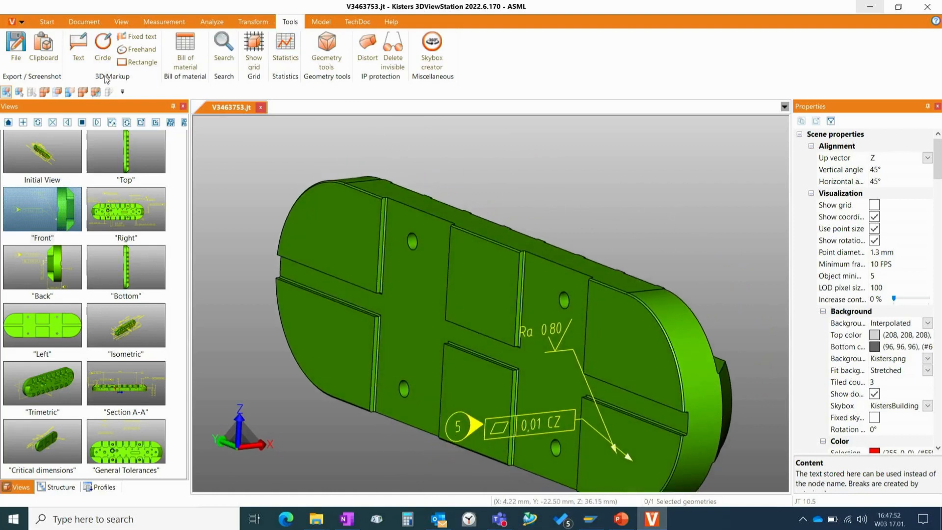
{"action": "left_click", "coordinate": [79, 52]}
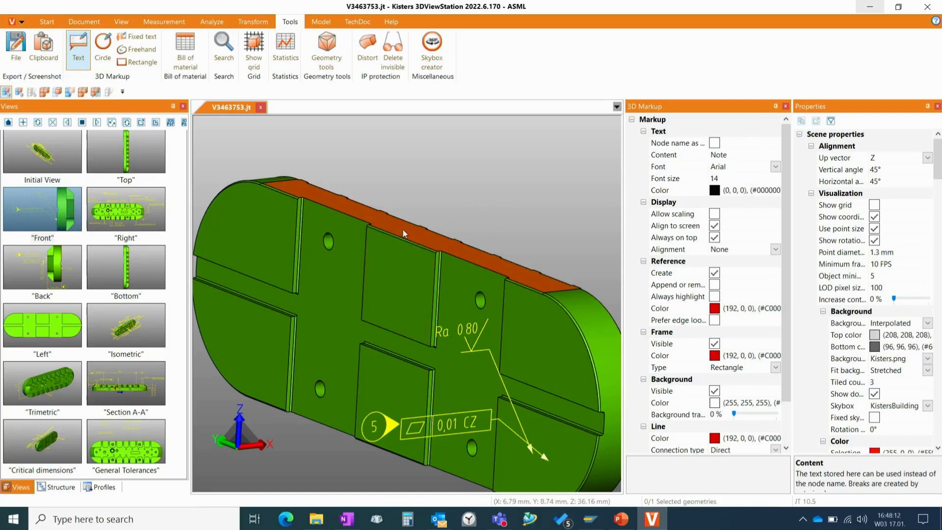
{"action": "left_click", "coordinate": [367, 211]}
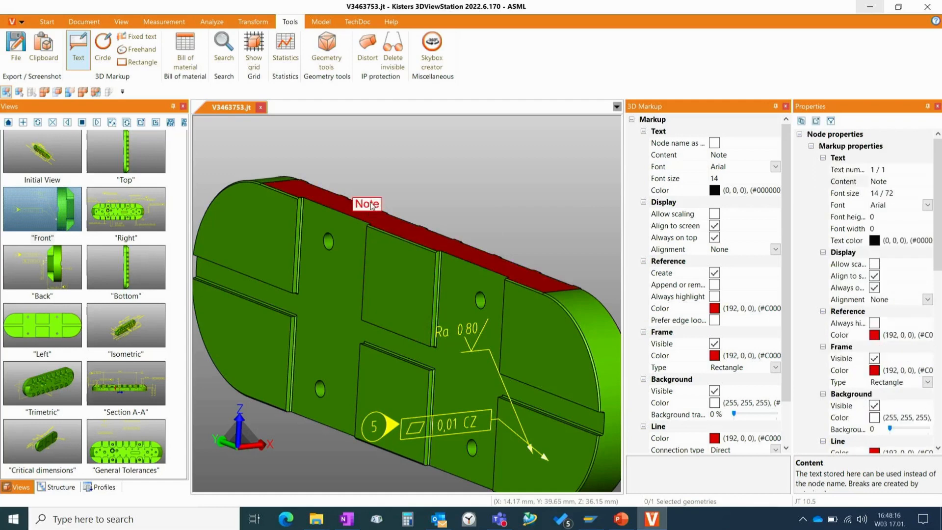
{"action": "left_click_drag", "start_coordinate": [371, 206], "coordinate": [431, 149]}
{"action": "left_click", "coordinate": [514, 172]}
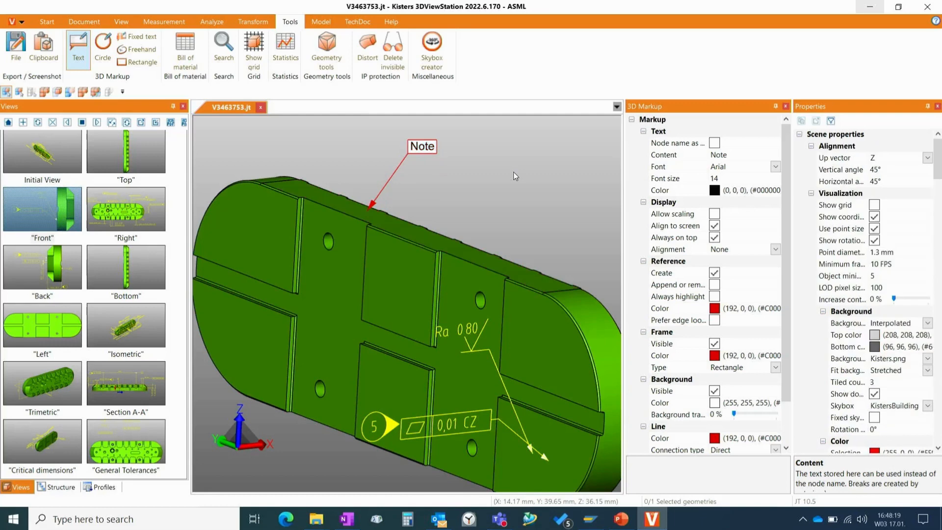
- Change the markup's text content to Remark and shift its label slightly further from the arrow point
{"action": "left_click", "coordinate": [432, 147]}
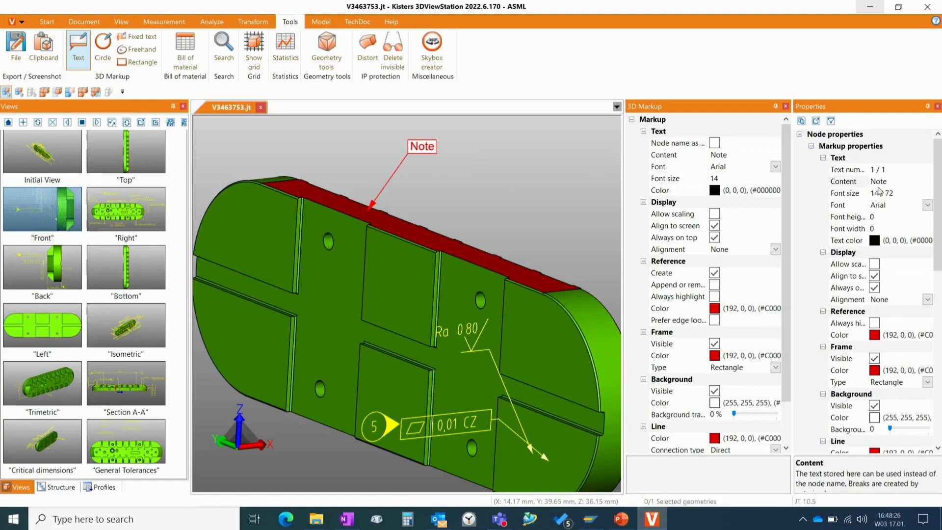
{"action": "left_click", "coordinate": [895, 185]}
{"action": "key", "text": "BackSpace"}
{"action": "key", "text": "BackSpace"}
{"action": "key", "text": "BackSpace"}
{"action": "key", "text": "BackSpace"}
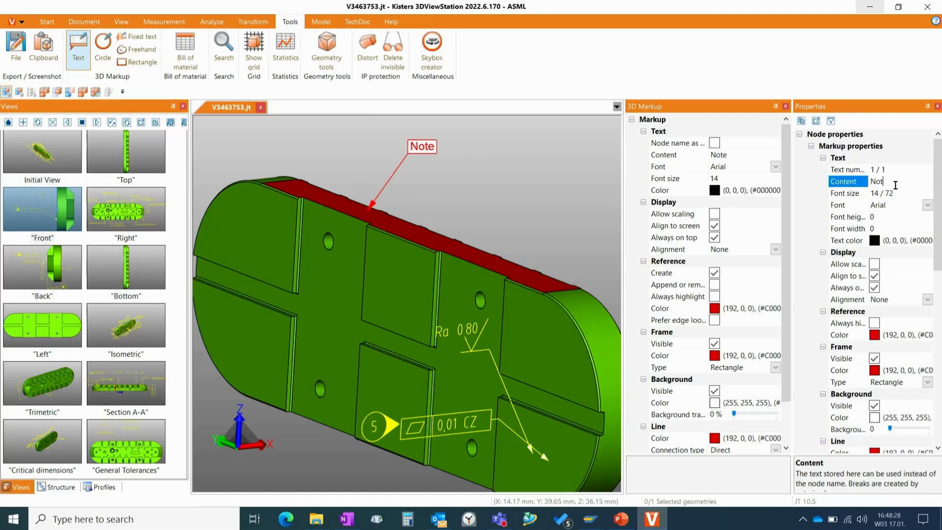
{"action": "type", "text": "Remark"}
{"action": "key", "text": "Return"}
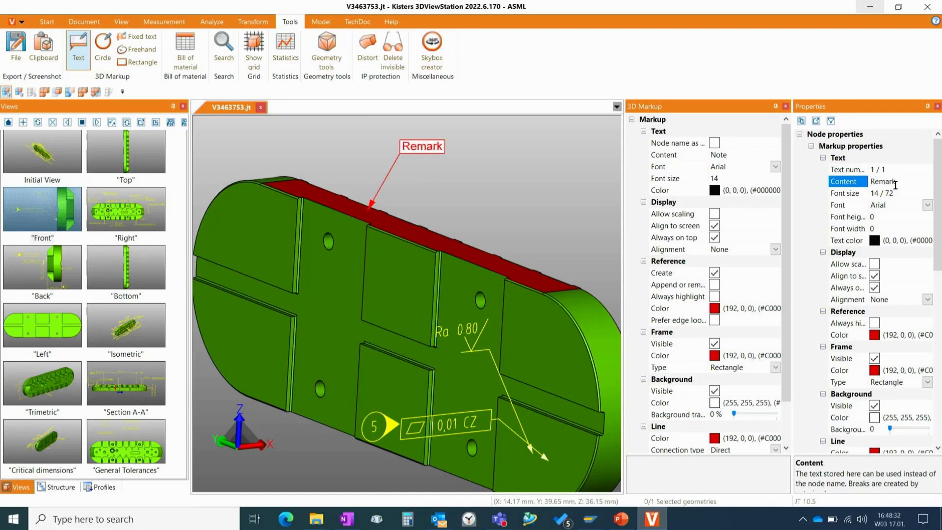
{"action": "left_click_drag", "start_coordinate": [426, 148], "coordinate": [440, 152]}
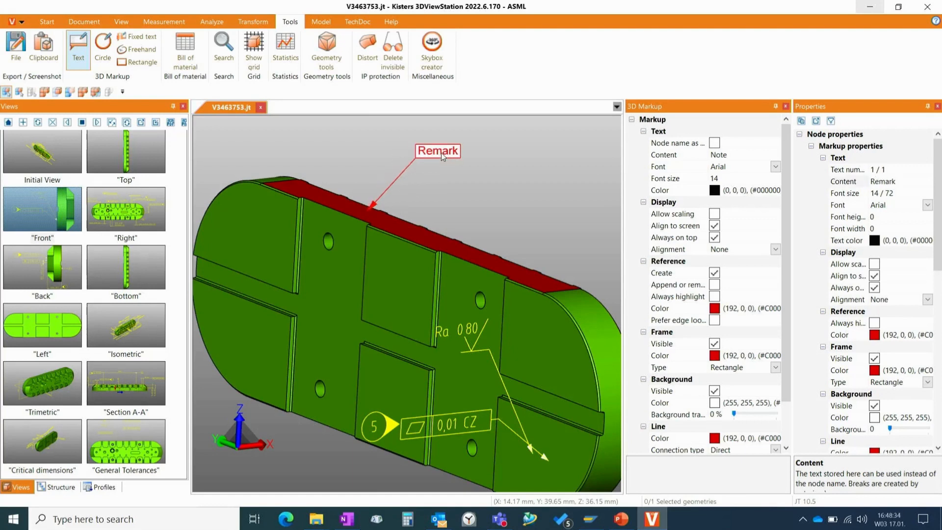
{"action": "left_click", "coordinate": [563, 205]}
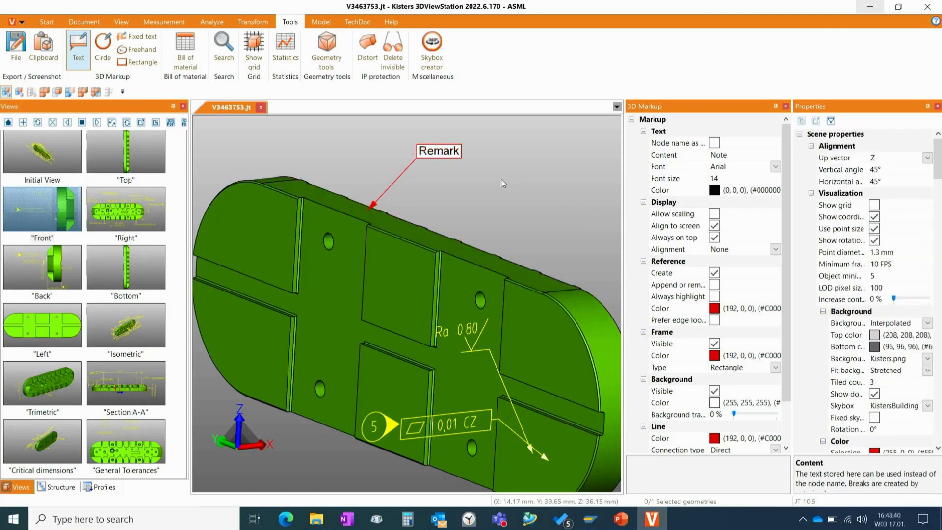
{"action": "left_click", "coordinate": [447, 155]}
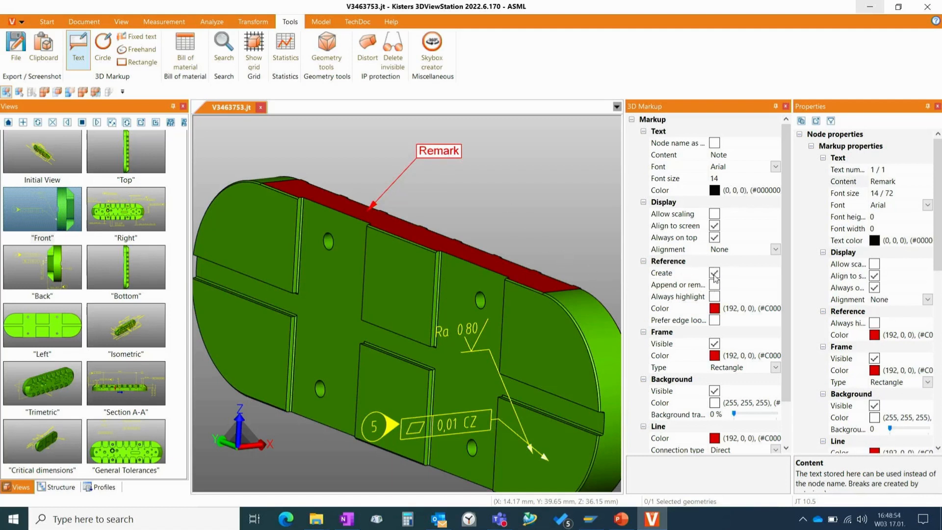
{"action": "left_click", "coordinate": [541, 178]}
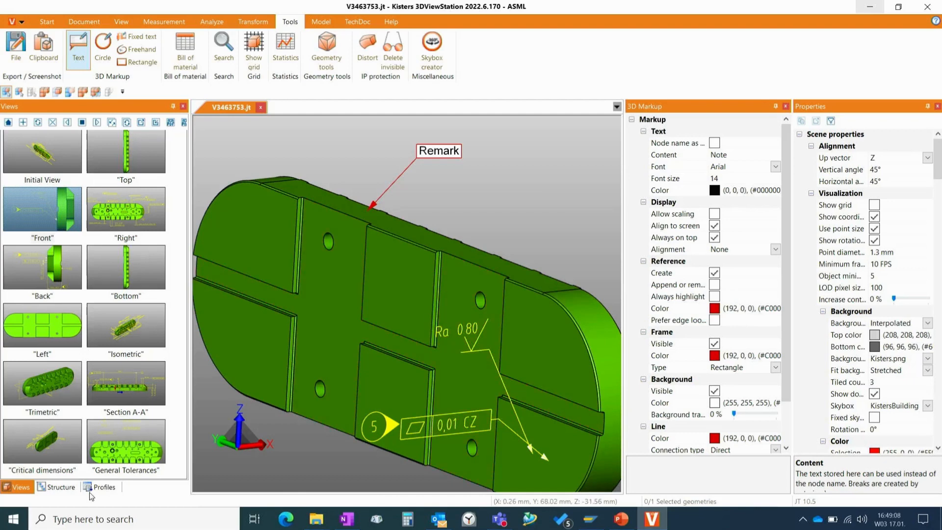
- Turn off reference creation for new text markups and select the custom PMI profile among the profiles
{"action": "left_click", "coordinate": [104, 488]}
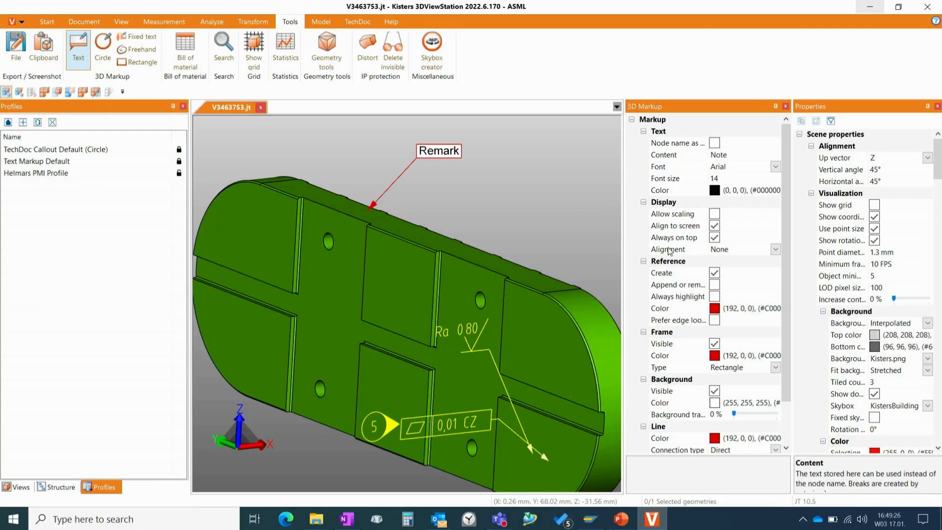
{"action": "left_click", "coordinate": [715, 273]}
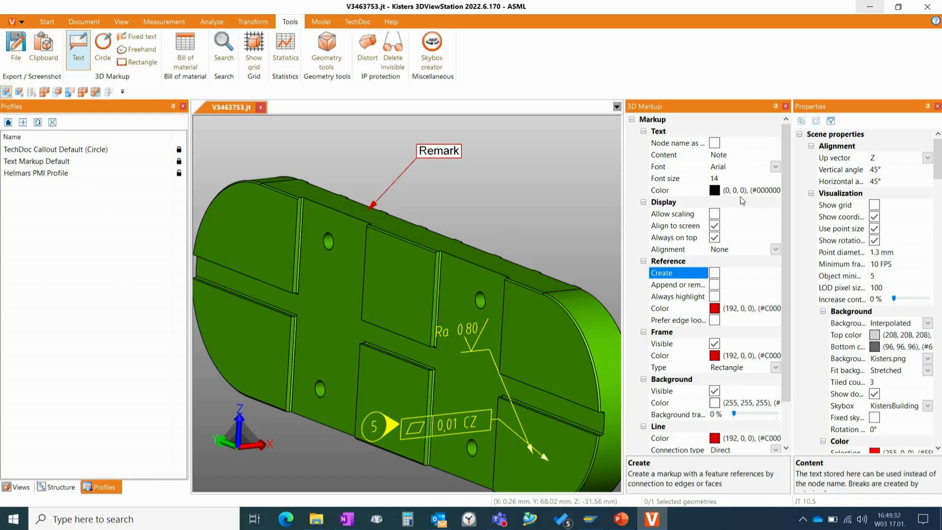
{"action": "left_click", "coordinate": [32, 174]}
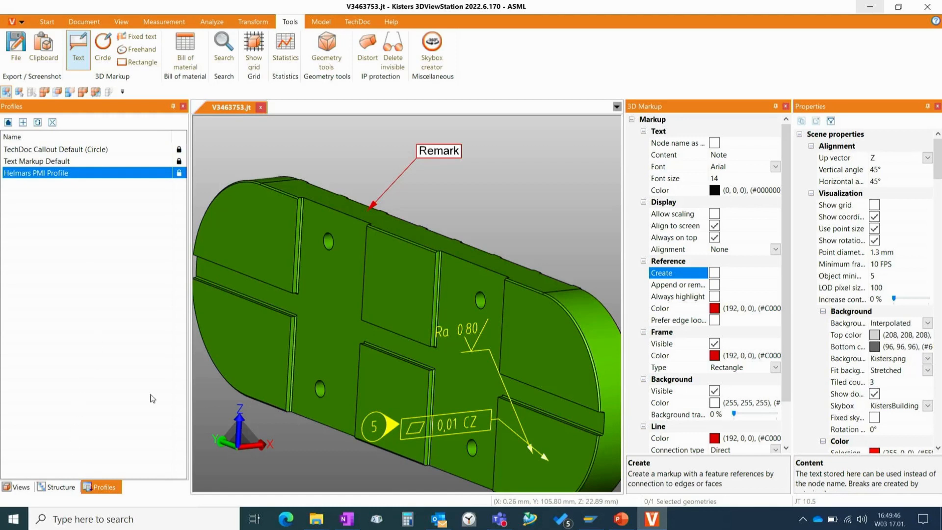
{"action": "scroll", "coordinate": [397, 265], "scroll_direction": "down", "scroll_amount": 3}
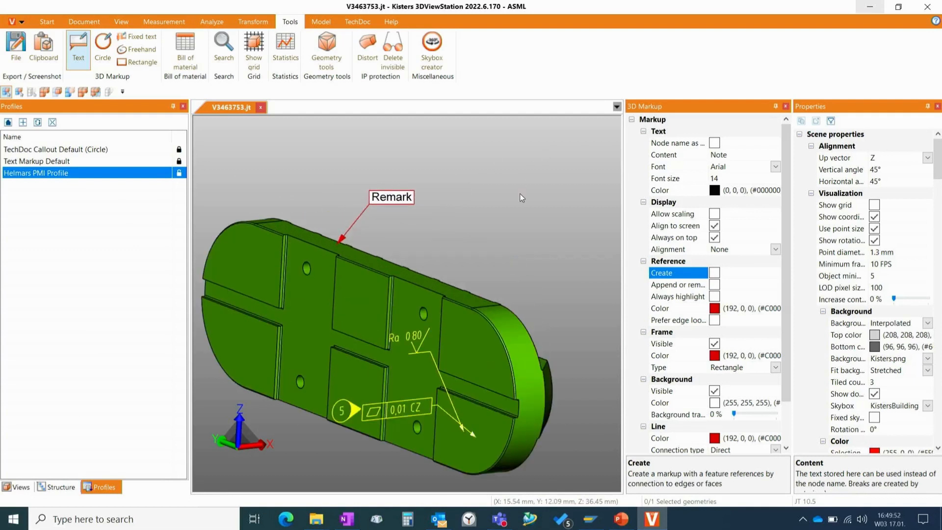
{"action": "scroll", "coordinate": [494, 219], "scroll_direction": "up", "scroll_amount": 2}
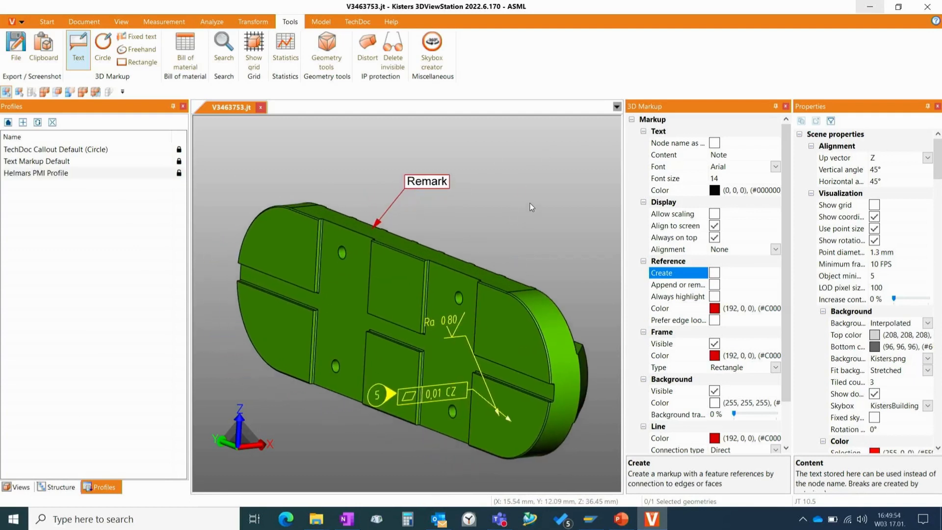
{"action": "left_click", "coordinate": [85, 53]}
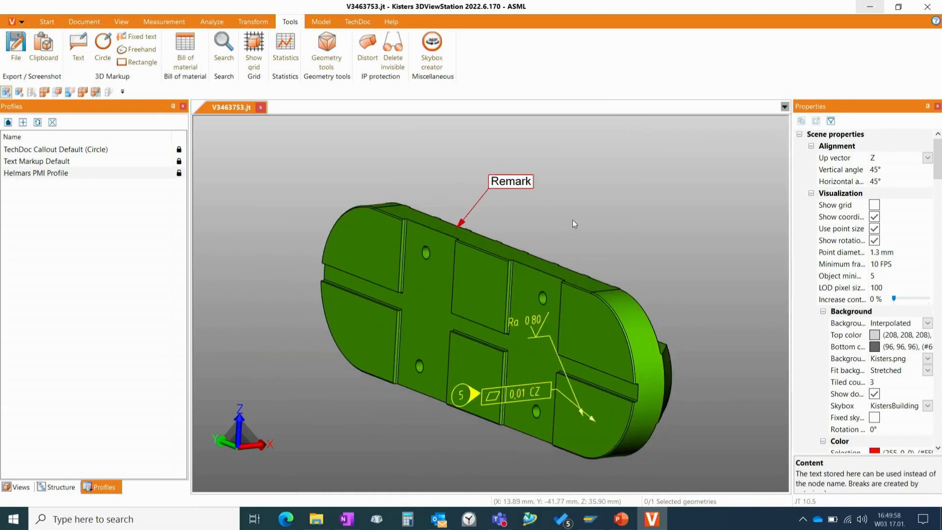
- Examine the created markup node in the model structure and return to the saved views
{"action": "left_click", "coordinate": [56, 488]}
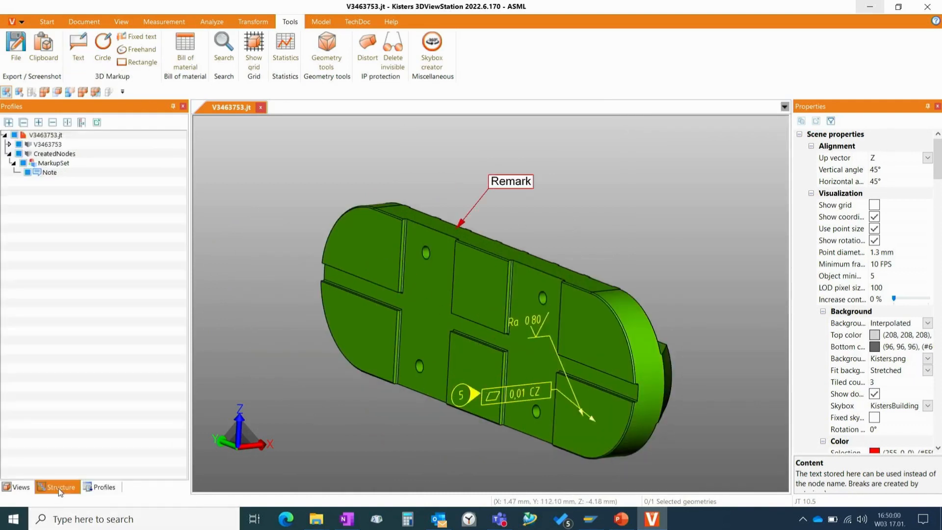
{"action": "left_click", "coordinate": [19, 488]}
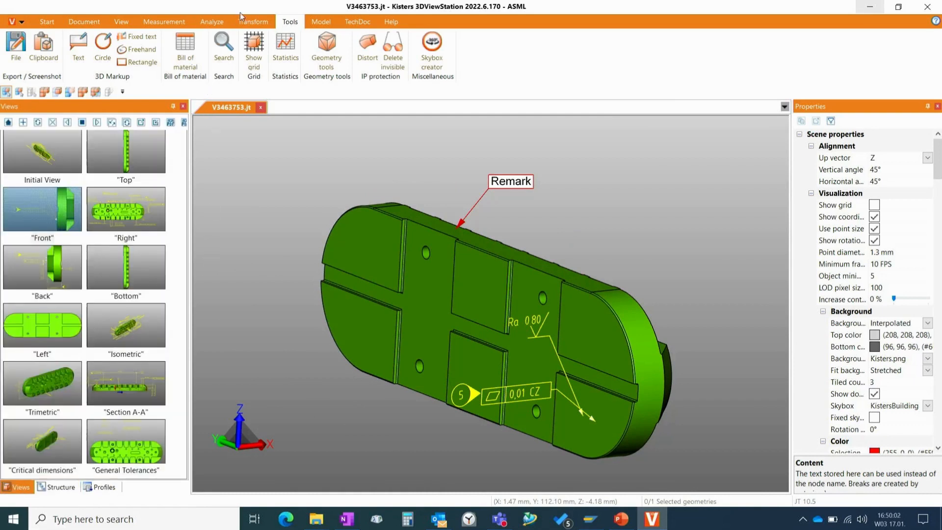
- Measure the edge-to-edge distance across the recess between two raised pads, using the short edges at its upper end
{"action": "left_click", "coordinate": [164, 22]}
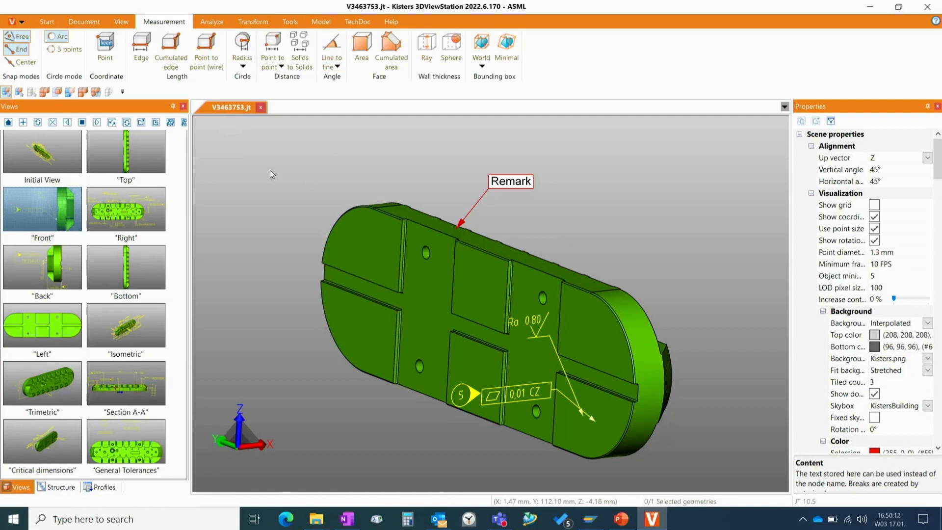
{"action": "left_click", "coordinate": [280, 67]}
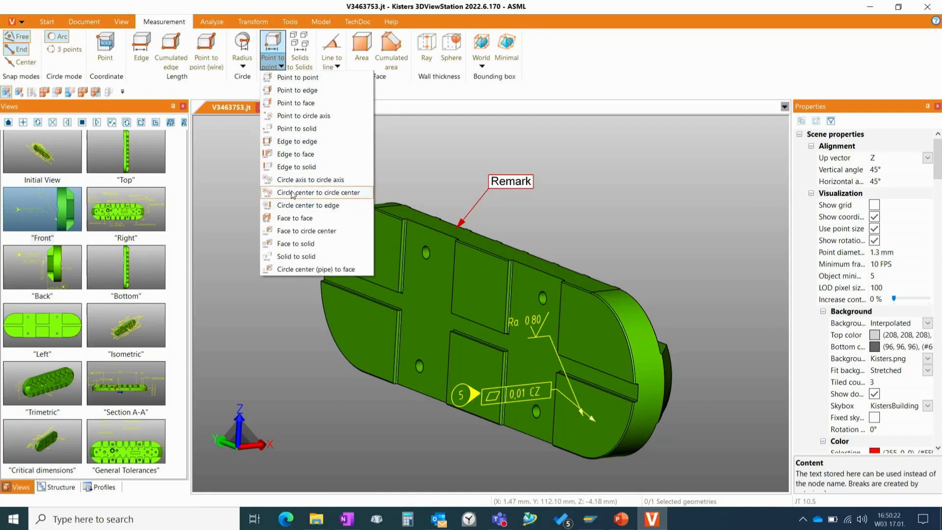
{"action": "left_click", "coordinate": [300, 142]}
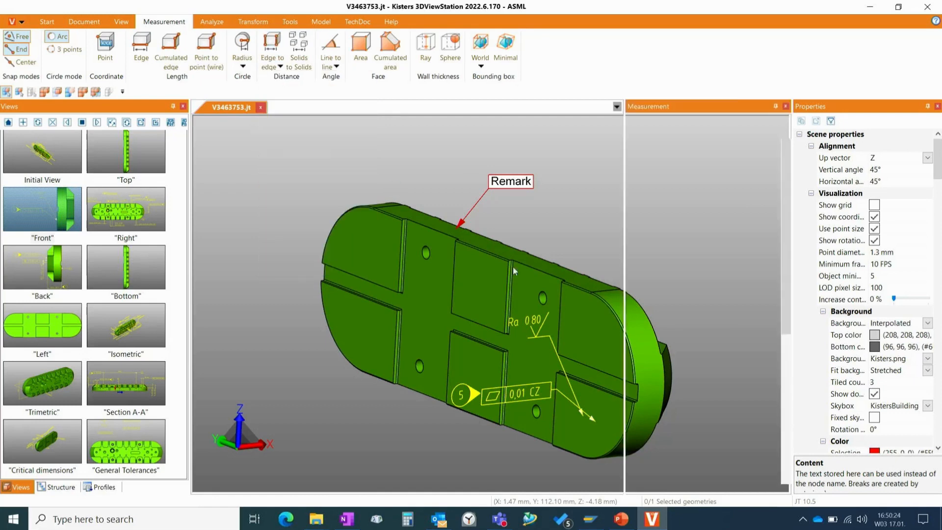
{"action": "scroll", "coordinate": [526, 273], "scroll_direction": "up", "scroll_amount": 5}
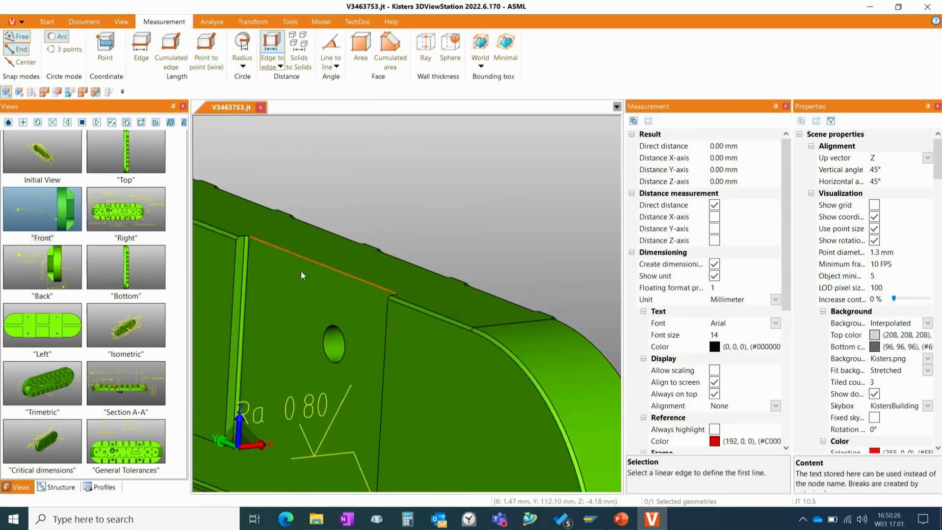
{"action": "left_click", "coordinate": [242, 234]}
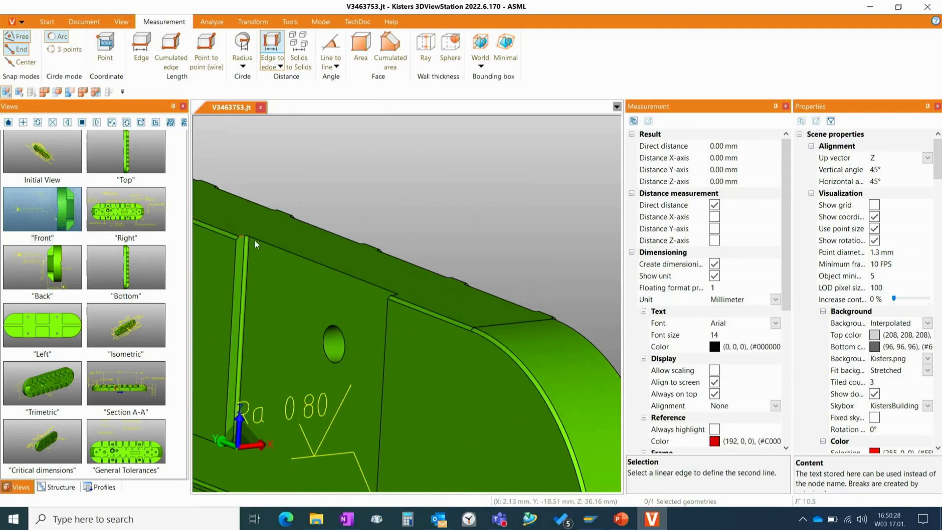
{"action": "left_click", "coordinate": [393, 295]}
- Place the distance dimension above the part's upper edge and shift its label slightly further up
{"action": "left_click_drag", "start_coordinate": [336, 218], "coordinate": [331, 185]}
{"action": "scroll", "coordinate": [451, 190], "scroll_direction": "down", "scroll_amount": 5}
{"action": "scroll", "coordinate": [451, 190], "scroll_direction": "down", "scroll_amount": 4}
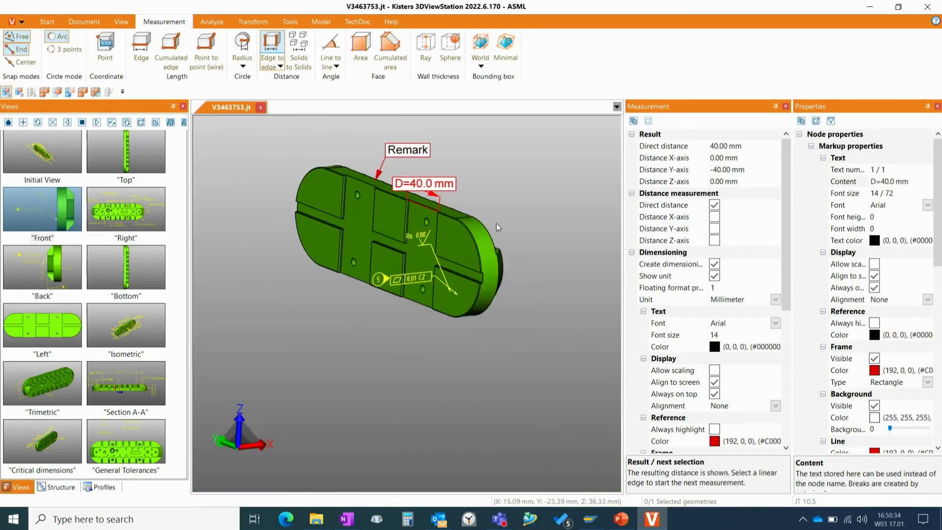
{"action": "middle_click_drag", "start_coordinate": [532, 221], "coordinate": [529, 304]}
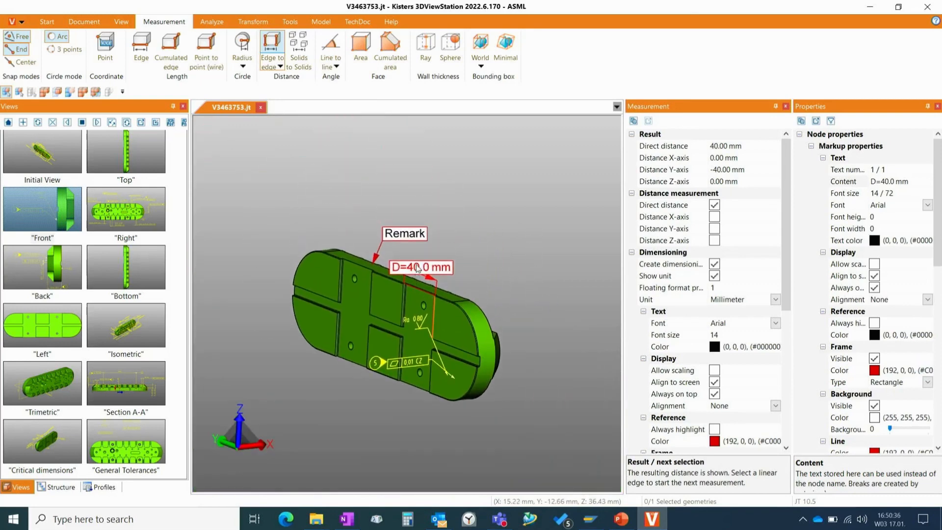
{"action": "left_click_drag", "start_coordinate": [415, 269], "coordinate": [418, 264]}
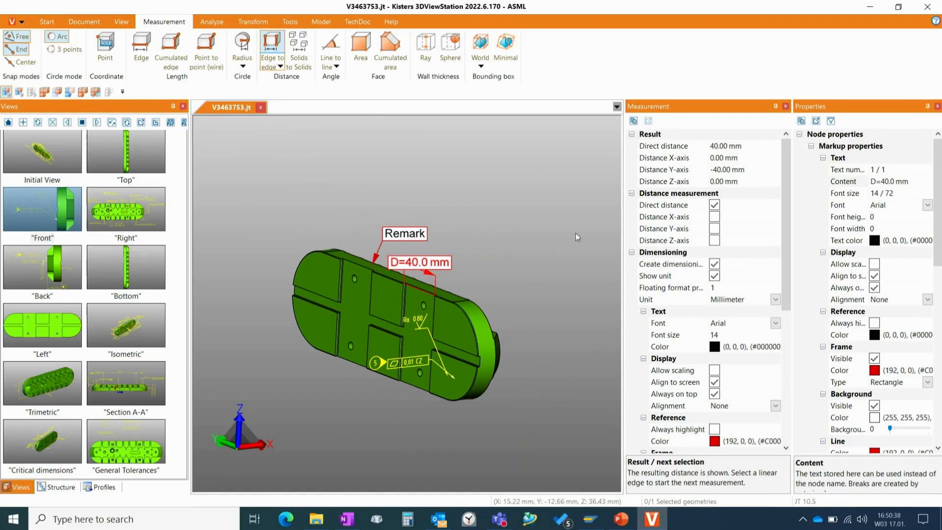
{"action": "scroll", "coordinate": [563, 237], "scroll_direction": "down", "scroll_amount": 3}
{"action": "scroll", "coordinate": [563, 238], "scroll_direction": "up", "scroll_amount": 5}
{"action": "middle_click_drag", "start_coordinate": [449, 328], "coordinate": [491, 292]}
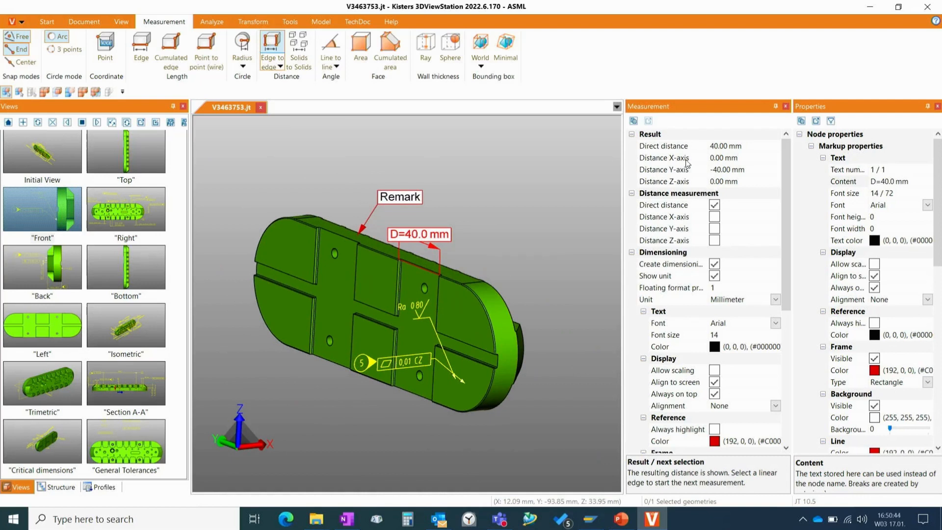
- Change the distance dimension's text content to 40 and end the edge-to-edge measurement
{"action": "left_click", "coordinate": [514, 207]}
{"action": "left_click", "coordinate": [433, 233]}
{"action": "left_click", "coordinate": [916, 181]}
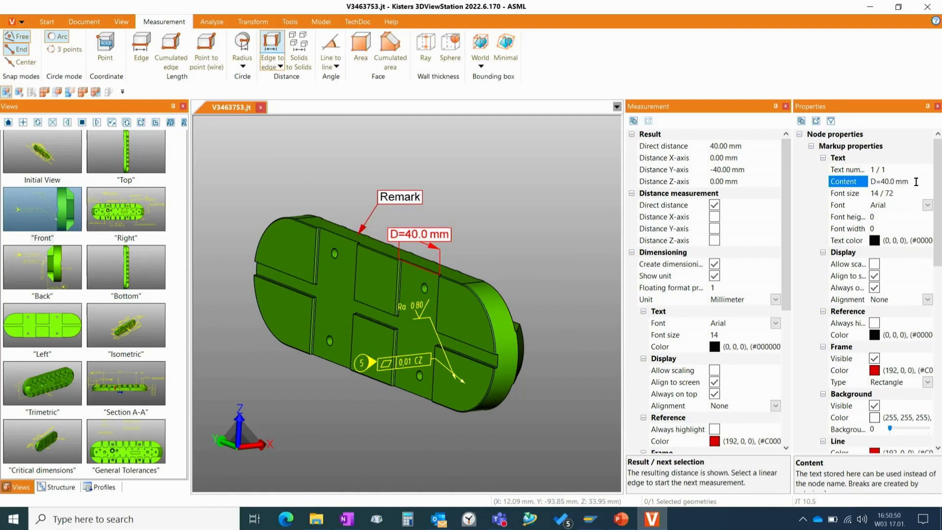
{"action": "key", "text": "BackSpace"}
{"action": "key", "text": "BackSpace"}
{"action": "key", "text": "BackSpace"}
{"action": "key", "text": "BackSpace"}
{"action": "key", "text": "BackSpace"}
{"action": "key", "text": "BackSpace"}
{"action": "key", "text": "BackSpace"}
{"action": "key", "text": "Return"}
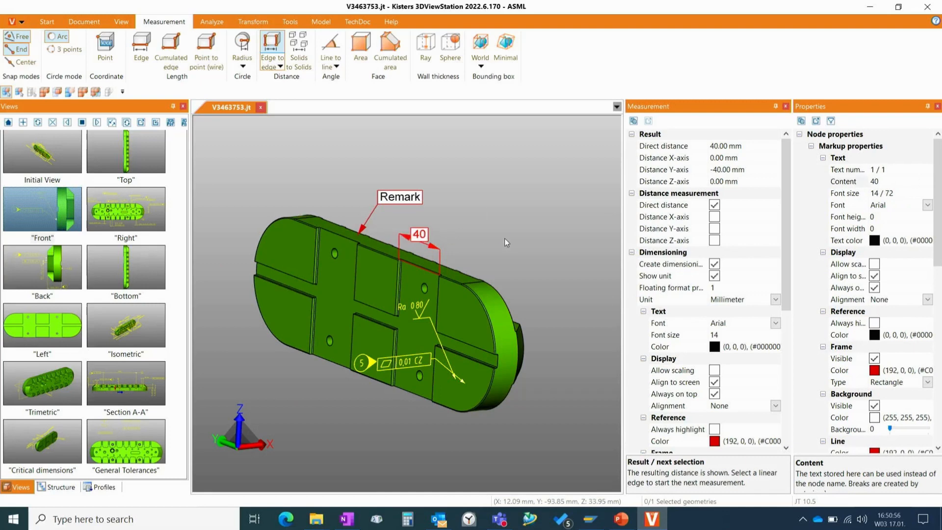
{"action": "left_click", "coordinate": [505, 242]}
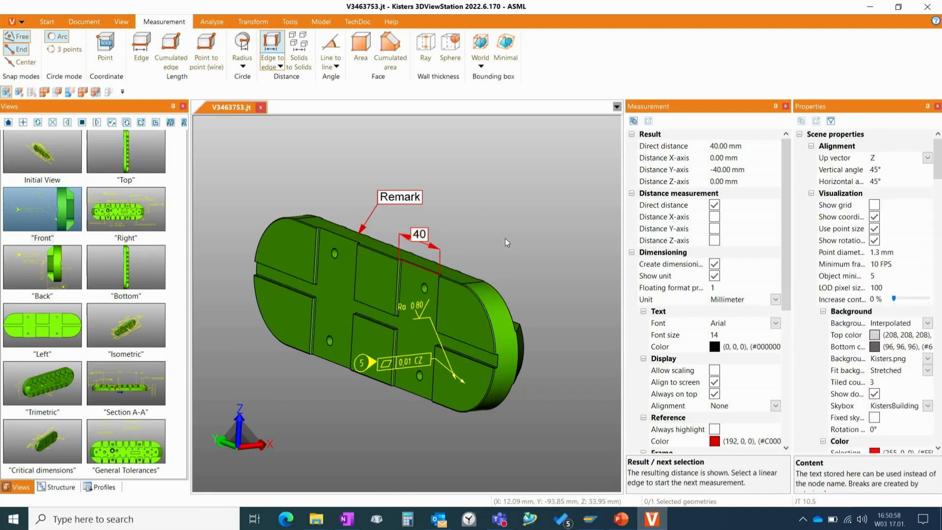
{"action": "scroll", "coordinate": [502, 234], "scroll_direction": "up", "scroll_amount": 2}
{"action": "middle_click_drag", "start_coordinate": [495, 226], "coordinate": [519, 187]}
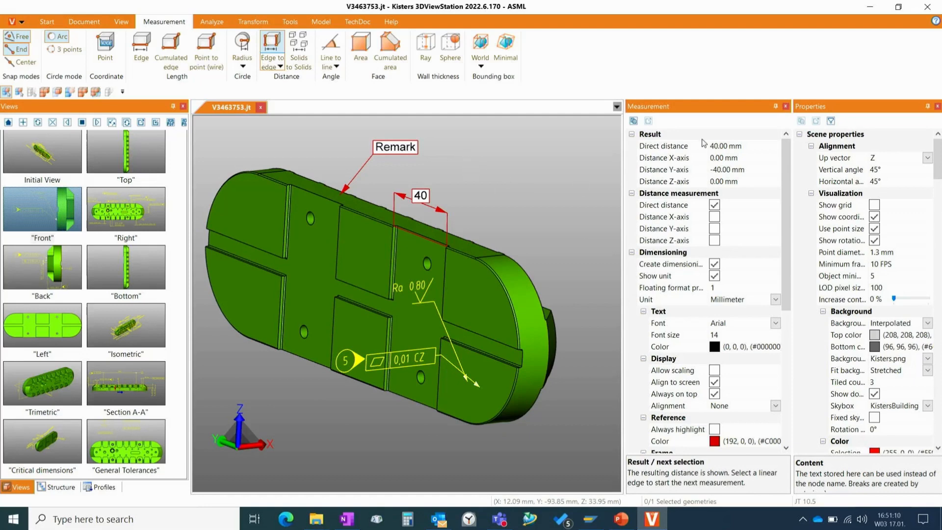
{"action": "left_click", "coordinate": [274, 46]}
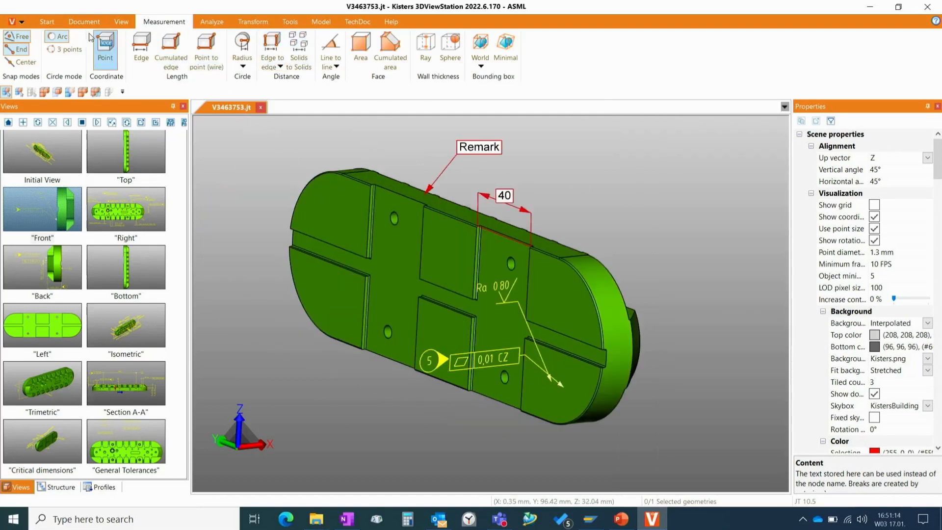
- Select the recessed face running between the raised pads in face selection mode and colour it orange (F0,7E,09)
{"action": "left_click", "coordinate": [47, 22]}
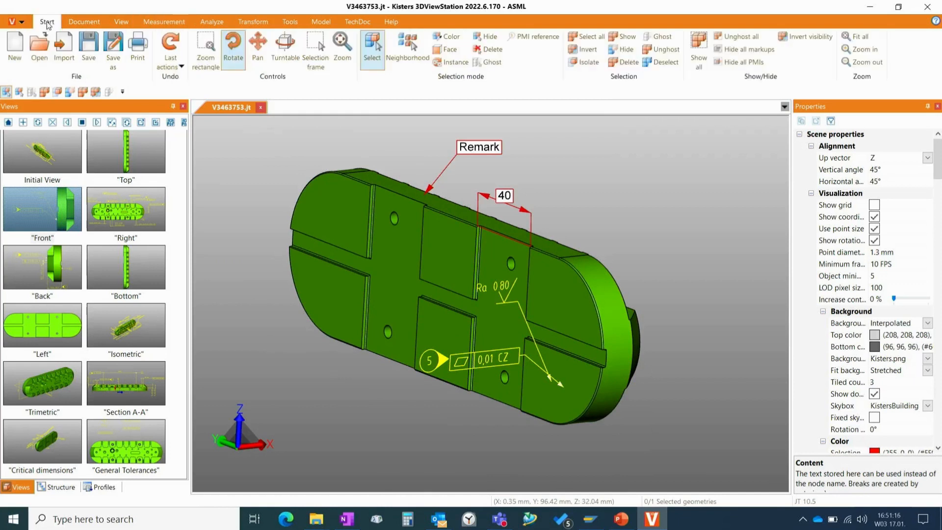
{"action": "left_click", "coordinate": [449, 49]}
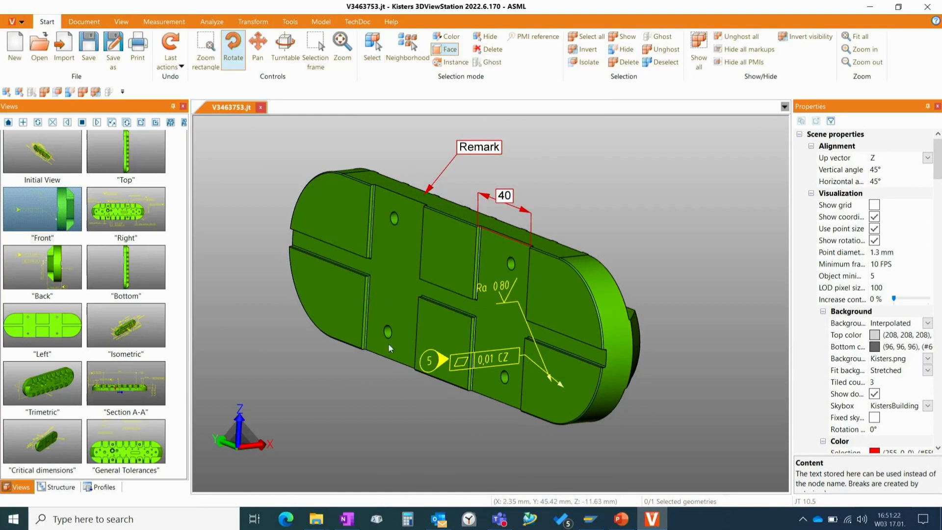
{"action": "left_click", "coordinate": [391, 274]}
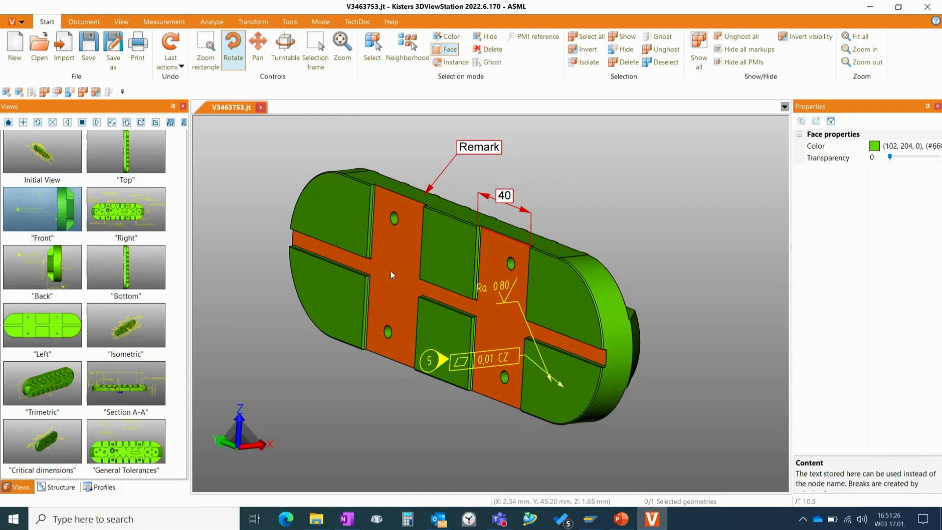
{"action": "left_click", "coordinate": [927, 147]}
{"action": "left_click", "coordinate": [938, 147]}
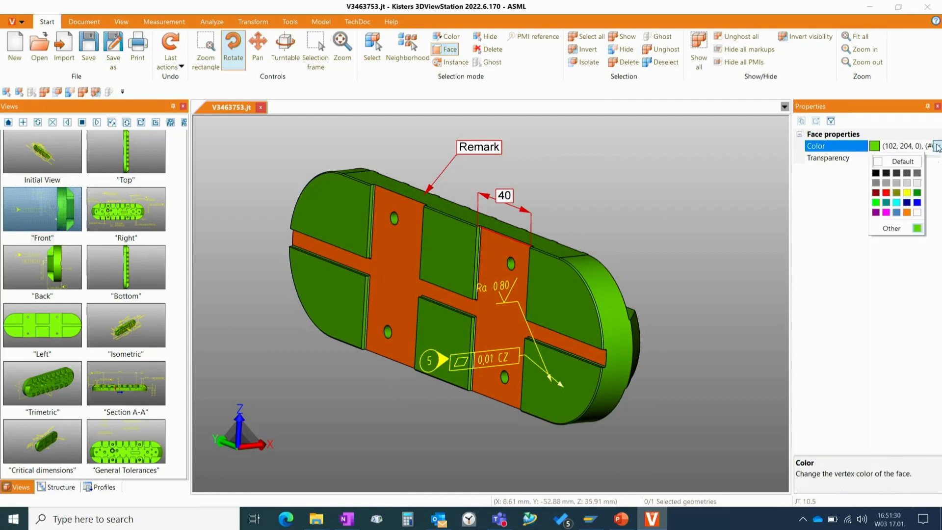
{"action": "left_click", "coordinate": [908, 213]}
{"action": "left_click", "coordinate": [640, 228]}
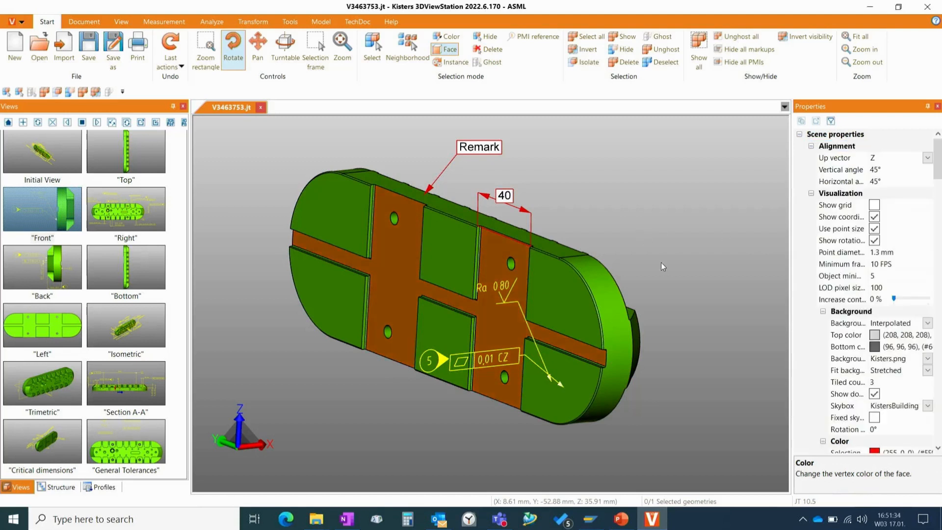
- Rotate the part slightly, save the current display as a new view and name it Remarks
{"action": "left_click_drag", "start_coordinate": [662, 265], "coordinate": [654, 263]}
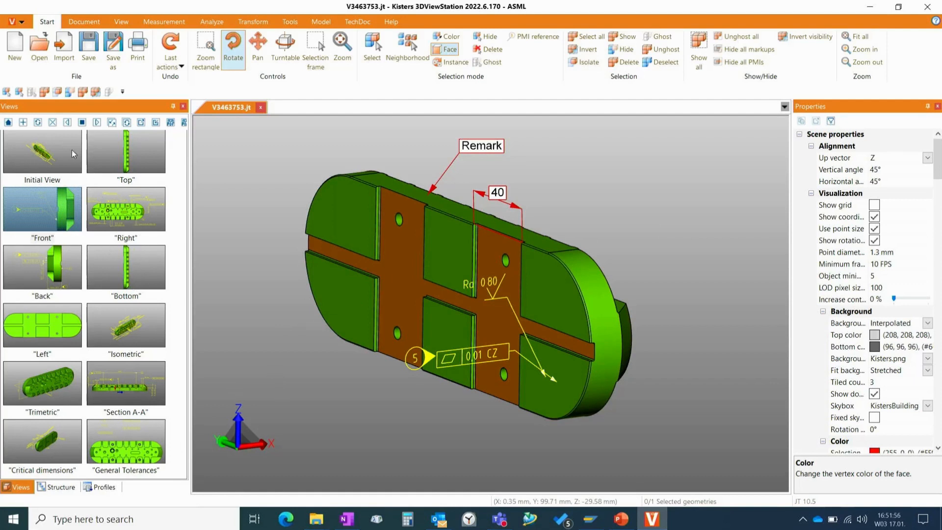
{"action": "left_click", "coordinate": [23, 123]}
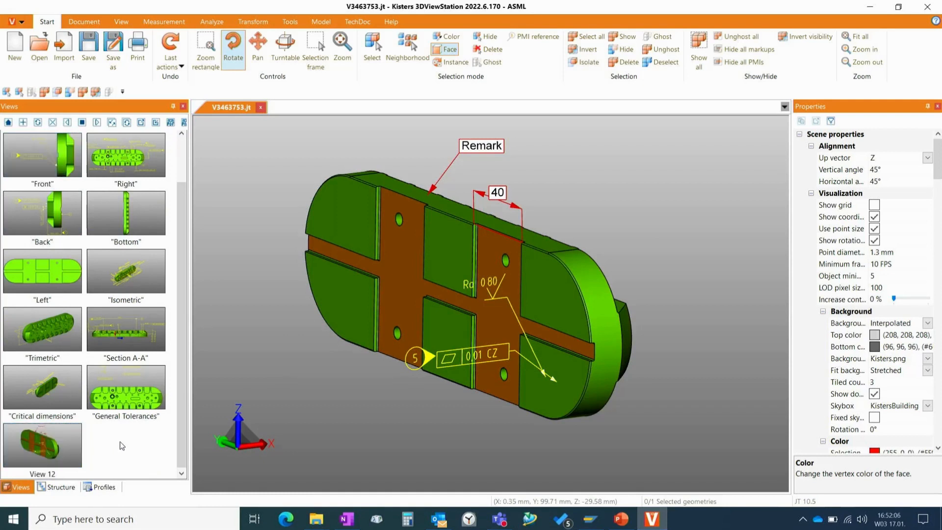
{"action": "left_click", "coordinate": [49, 474]}
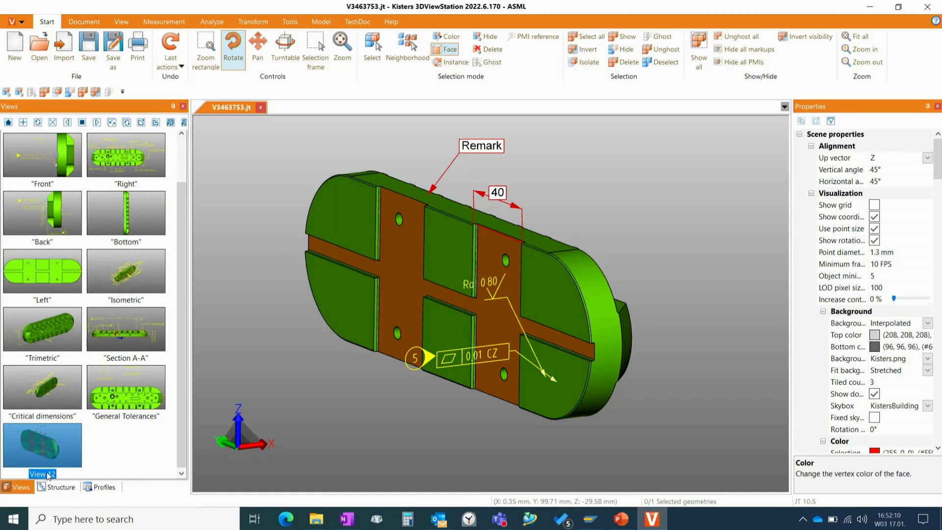
{"action": "left_click", "coordinate": [49, 473]}
{"action": "type", "text": "Remark"}
{"action": "type", "text": "s"}
{"action": "key", "text": "Return"}
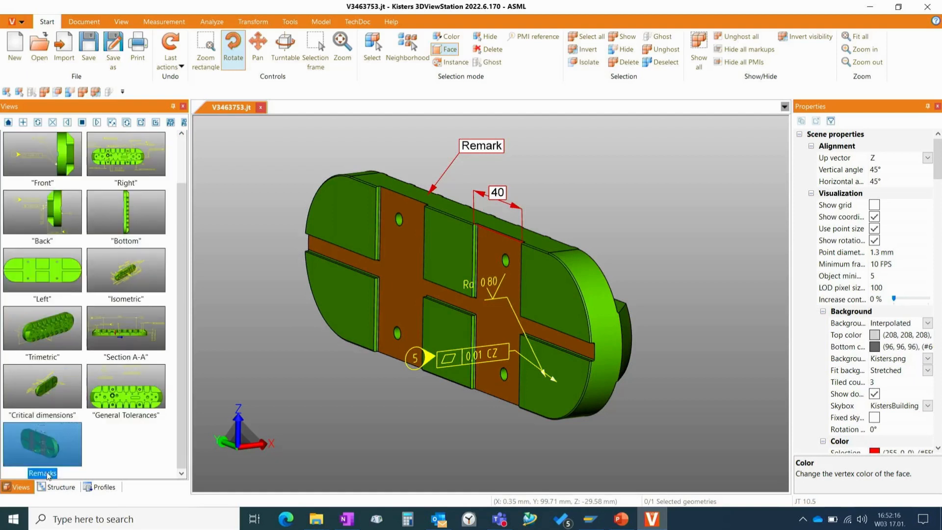
{"action": "left_click", "coordinate": [144, 437]}
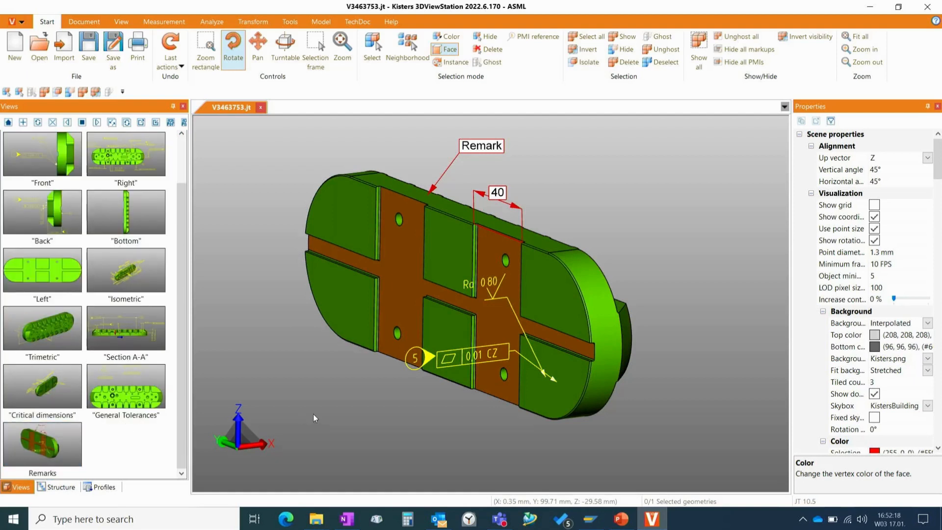
- Check the Remarks view by switching to Isometric and back, rotate the part slightly and update the saved view
{"action": "left_click", "coordinate": [133, 276]}
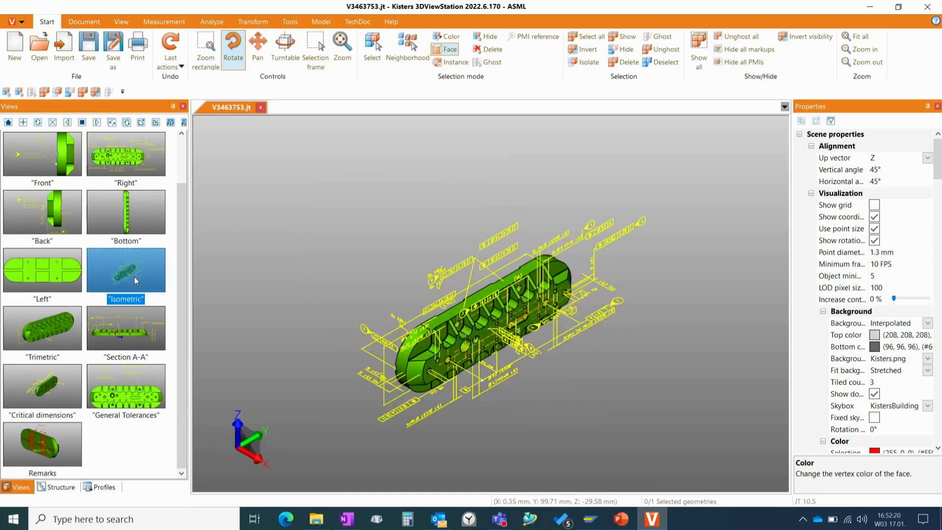
{"action": "left_click", "coordinate": [42, 448]}
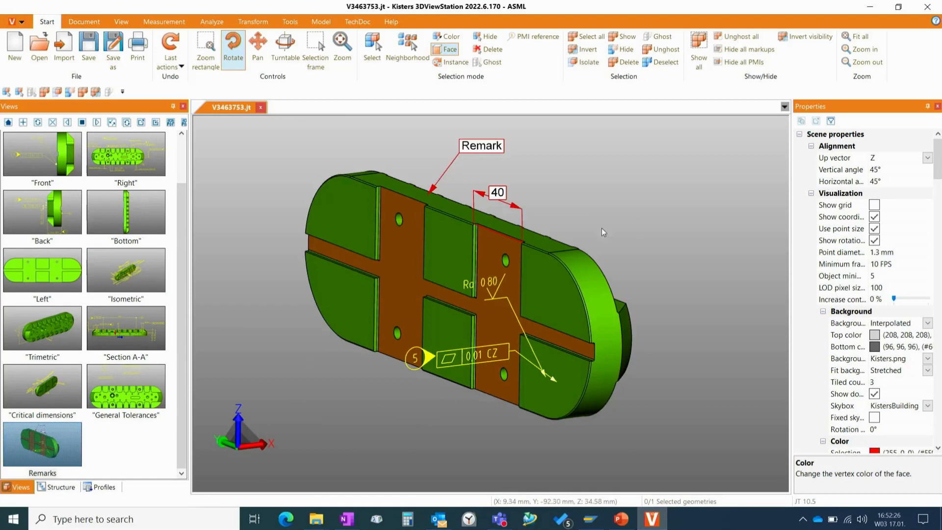
{"action": "mouse_move", "coordinate": [629, 189]}
{"action": "left_mouse_down"}
{"action": "mouse_move", "coordinate": [614, 197]}
{"action": "mouse_move", "coordinate": [644, 194]}
{"action": "left_mouse_up"}
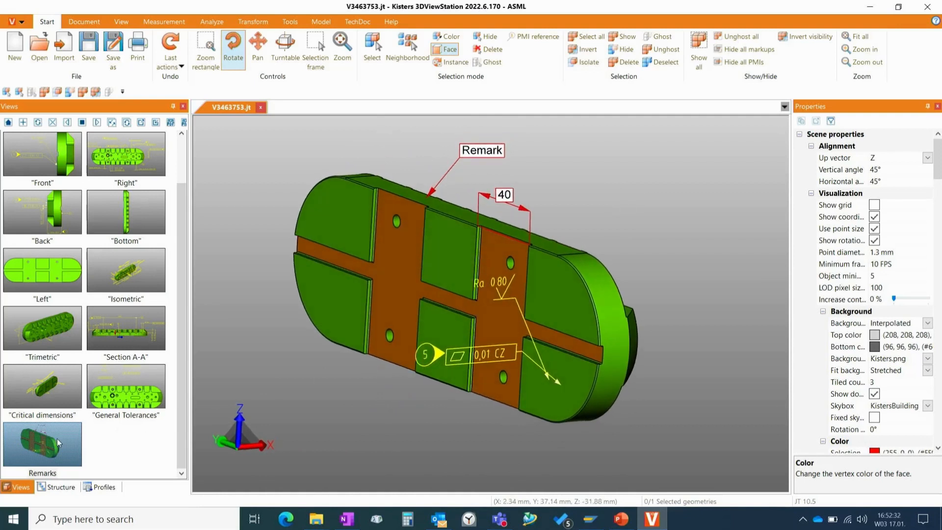
{"action": "left_click", "coordinate": [39, 128]}
{"action": "left_click", "coordinate": [132, 435]}
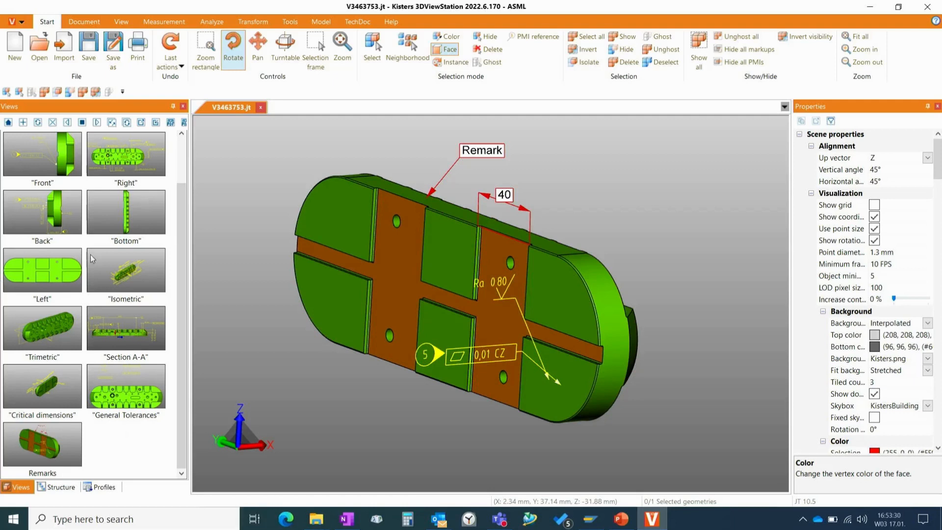
- Activate the Right saved view and turn on the Illustration render mode
{"action": "left_click", "coordinate": [145, 151]}
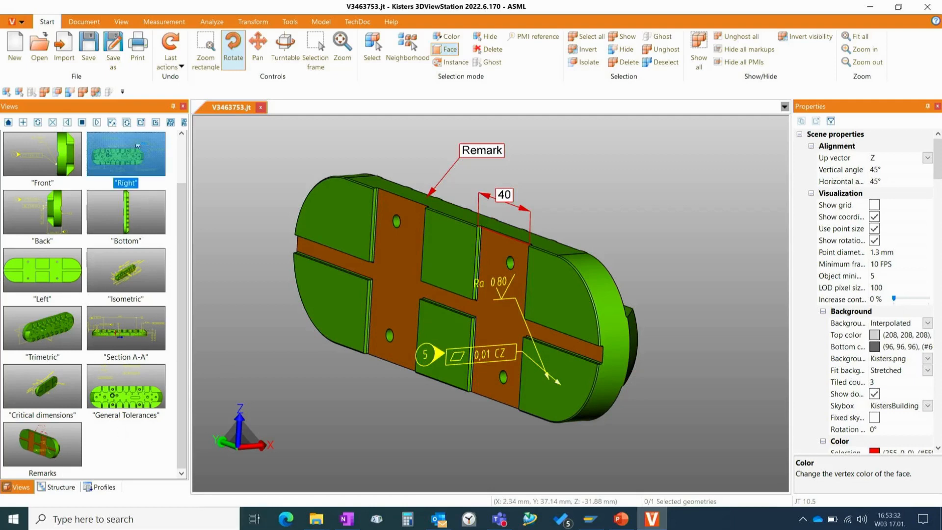
{"action": "scroll", "coordinate": [483, 268], "scroll_direction": "down", "scroll_amount": 3}
{"action": "scroll", "coordinate": [483, 268], "scroll_direction": "up", "scroll_amount": 3}
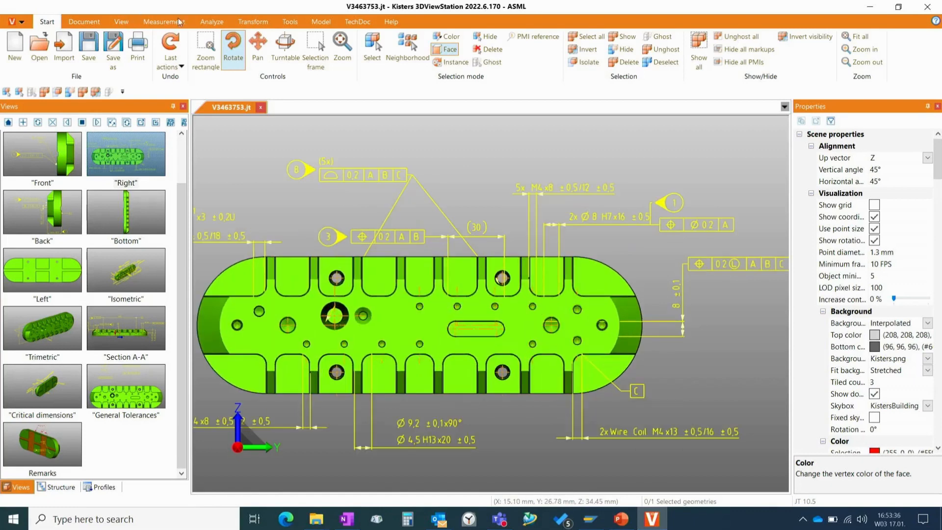
{"action": "left_click", "coordinate": [121, 21]}
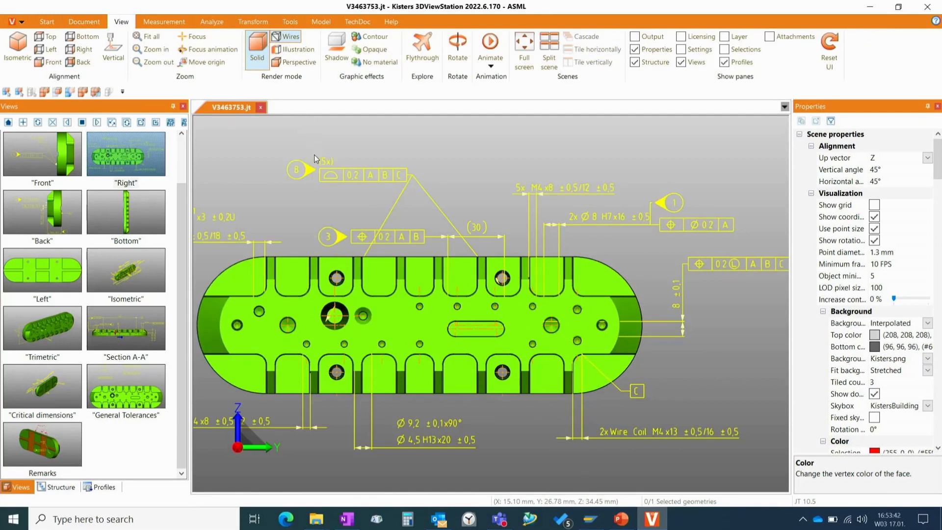
{"action": "mouse_move", "coordinate": [314, 155]}
{"action": "left_mouse_down"}
{"action": "mouse_move", "coordinate": [340, 207]}
{"action": "mouse_move", "coordinate": [314, 164]}
{"action": "left_mouse_up"}
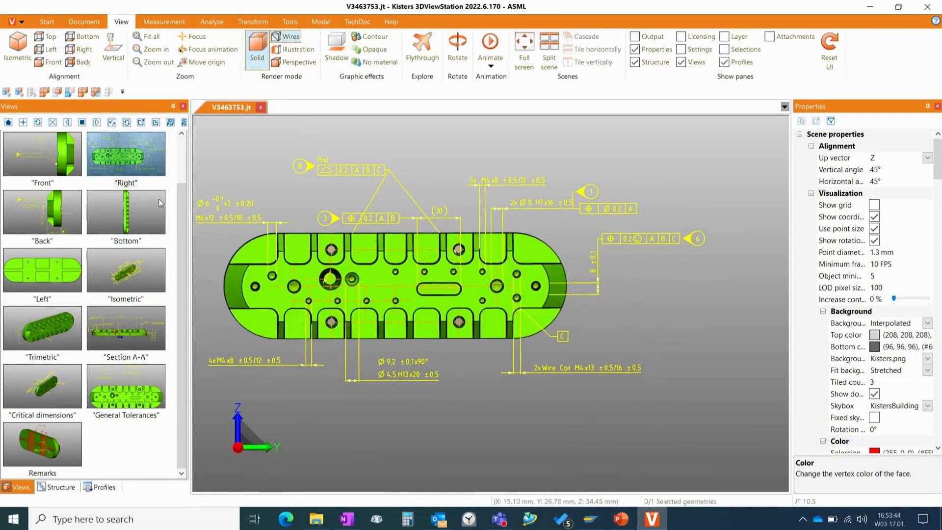
{"action": "left_click", "coordinate": [114, 154]}
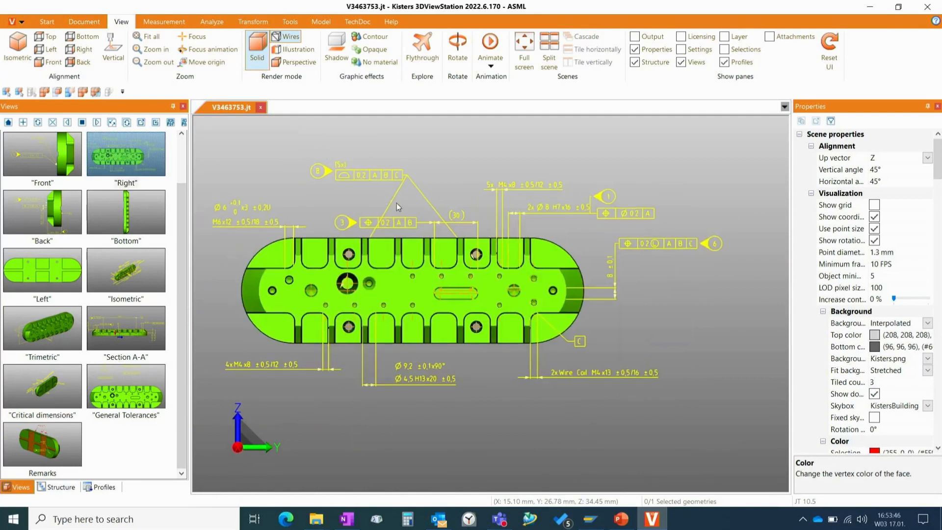
{"action": "left_click", "coordinate": [300, 50]}
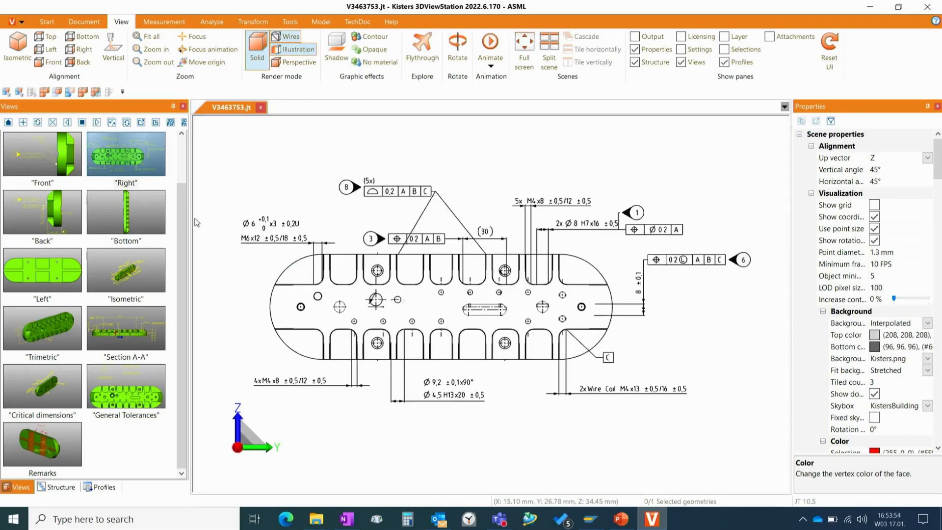
- Save the illustrated Right display as a new view, and show the Back saved view in Illustration render mode
{"action": "left_click", "coordinate": [23, 123]}
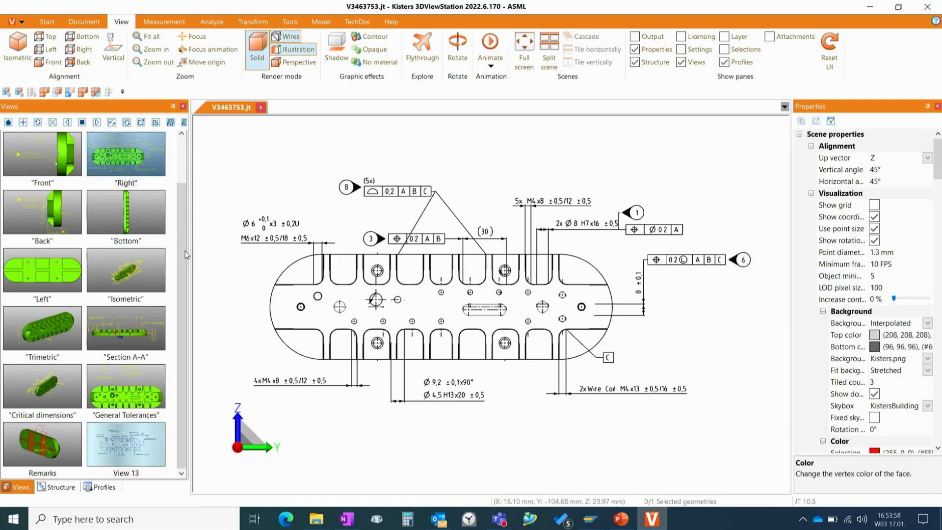
{"action": "left_click", "coordinate": [55, 210]}
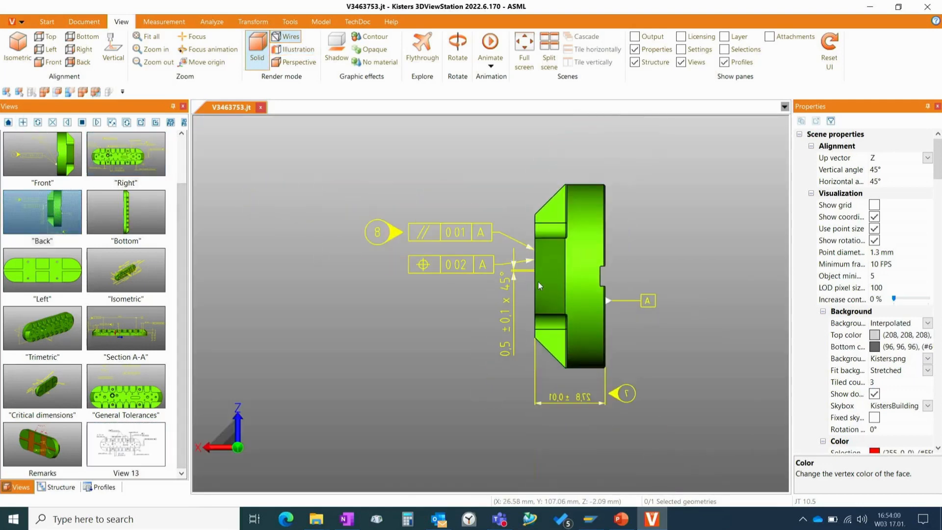
{"action": "left_click", "coordinate": [293, 49]}
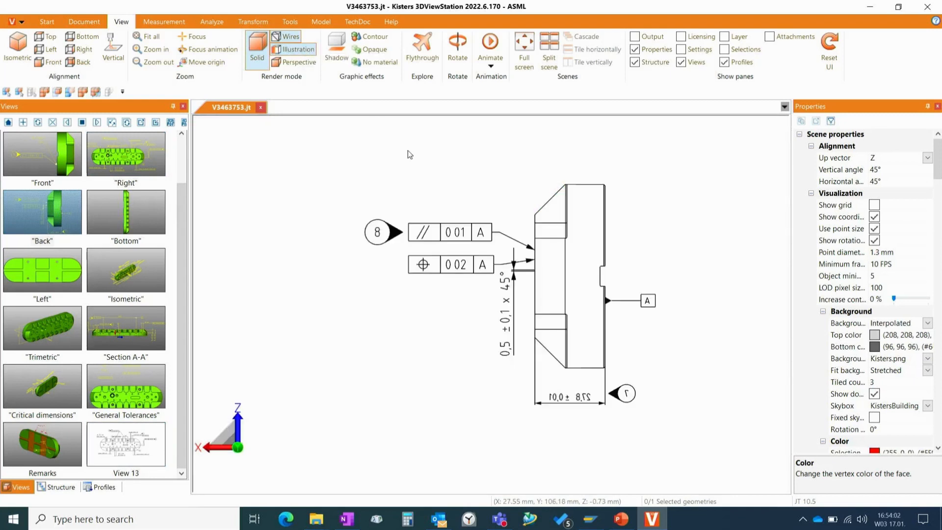
{"action": "left_click", "coordinate": [299, 52]}
{"action": "left_click", "coordinate": [299, 52]}
{"action": "left_click", "coordinate": [298, 51]}
{"action": "left_click", "coordinate": [298, 51]}
- Save the illustrated Back display as a new view and name it Back bw
{"action": "left_click", "coordinate": [23, 123]}
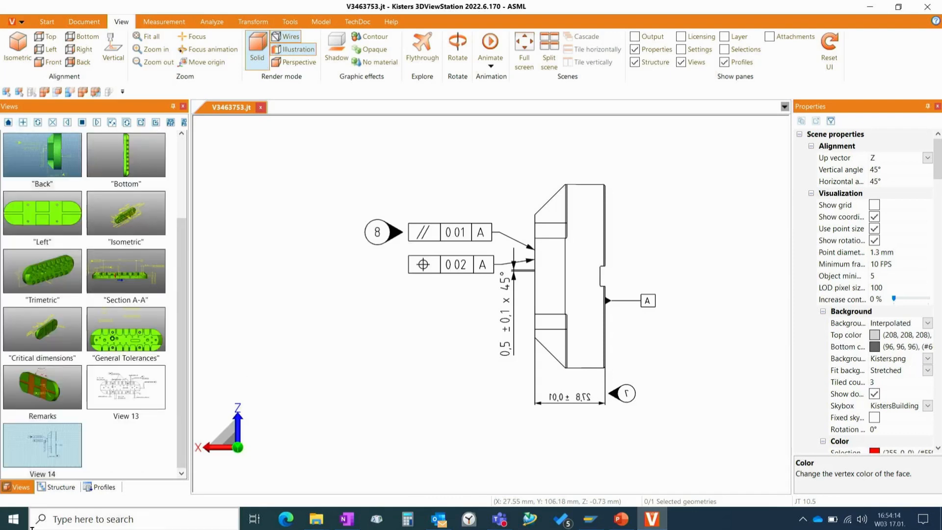
{"action": "left_click", "coordinate": [36, 475]}
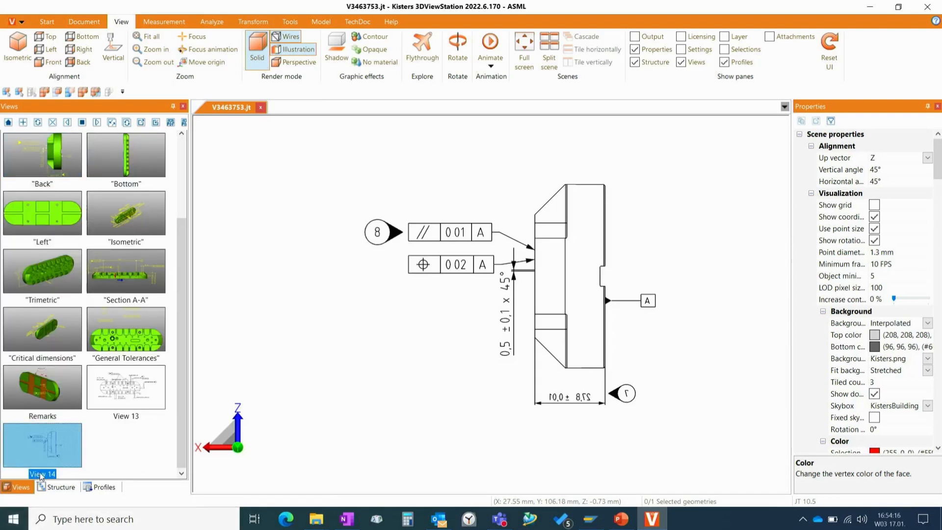
{"action": "left_click", "coordinate": [40, 475]}
{"action": "type", "text": "bw"}
{"action": "key", "text": "Return"}
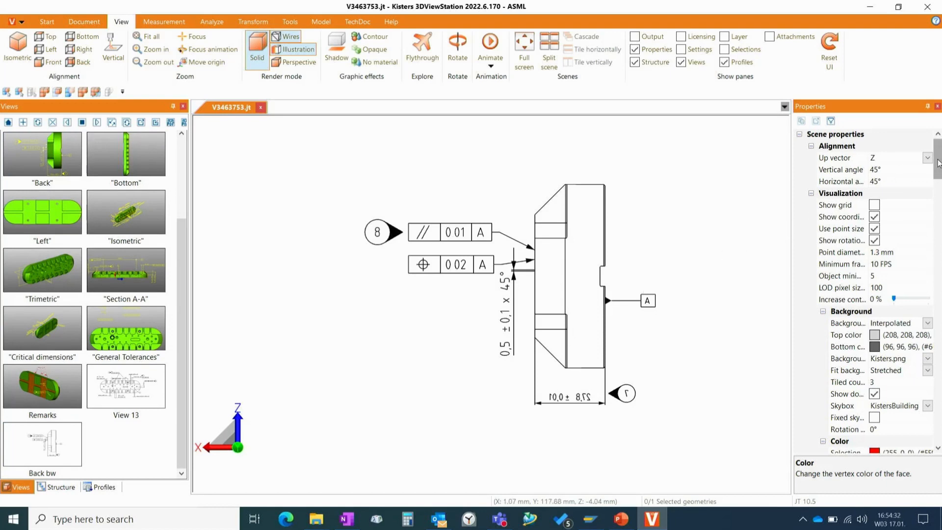
- Try showing PMI and markups in their own colours in Illustration mode, and turn the option off again
{"action": "left_click_drag", "start_coordinate": [938, 163], "coordinate": [938, 217]}
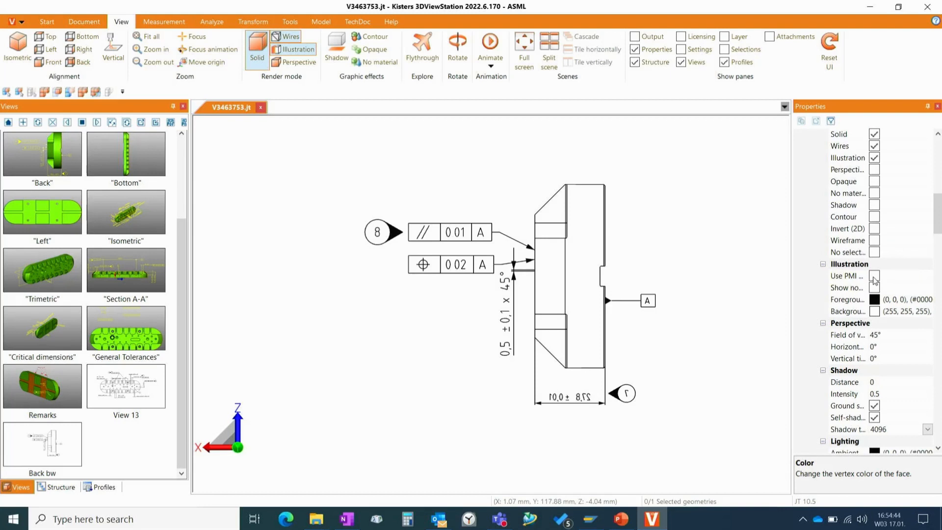
{"action": "left_click", "coordinate": [874, 277]}
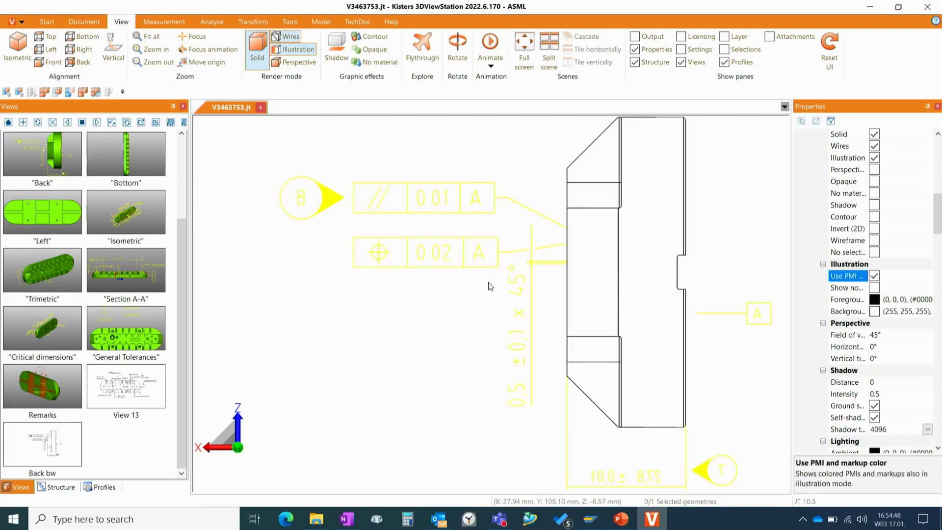
{"action": "scroll", "coordinate": [488, 285], "scroll_direction": "up", "scroll_amount": 1}
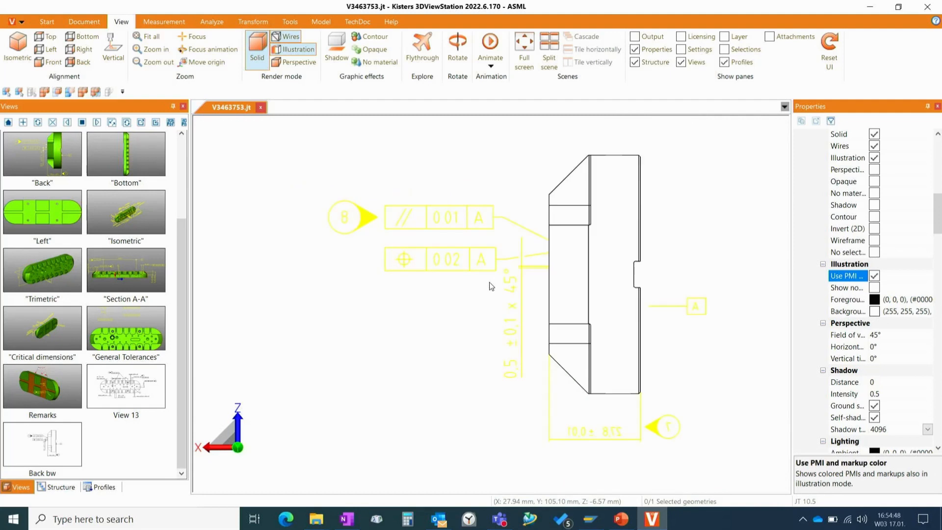
{"action": "left_click", "coordinate": [875, 276]}
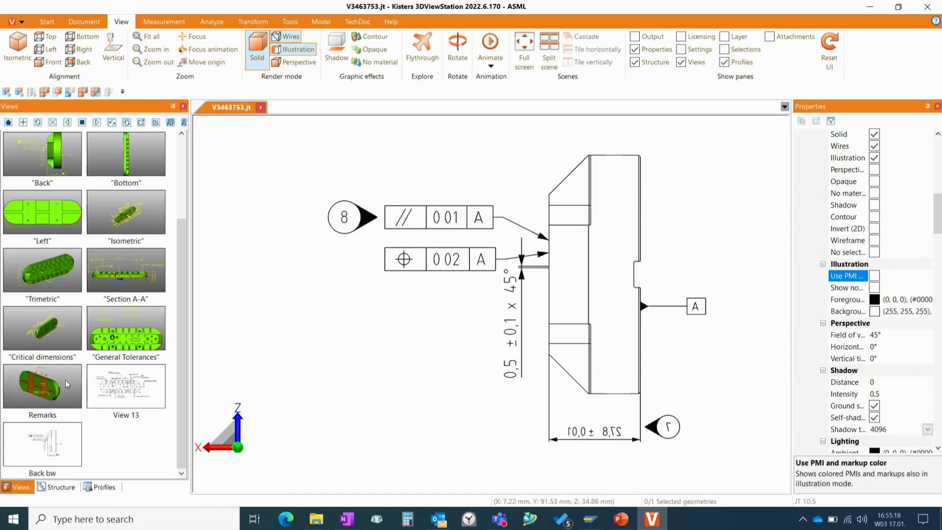
- Export the Remarks, View 13 and Back bw views to a PDF named V3463753-views in the Webinar folder
{"action": "left_click", "coordinate": [42, 382]}
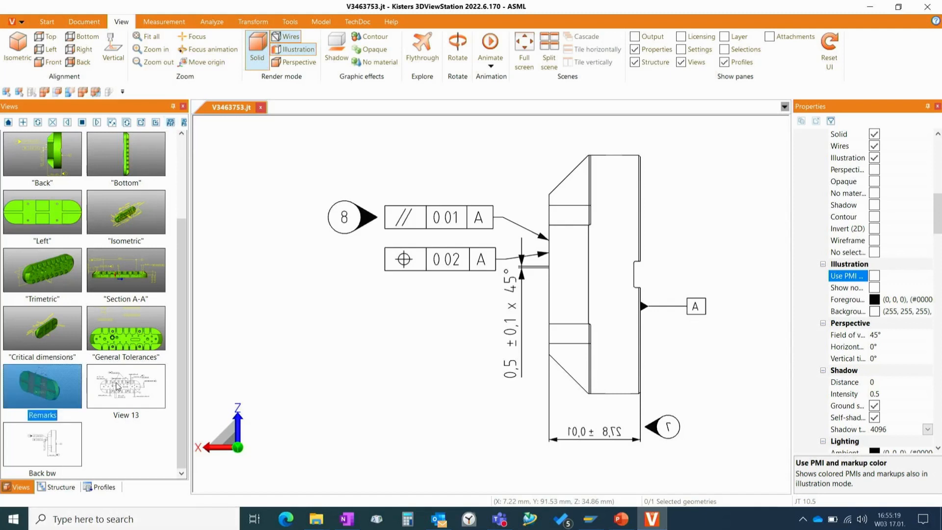
{"action": "left_click", "coordinate": [150, 386], "text": "ctrl"}
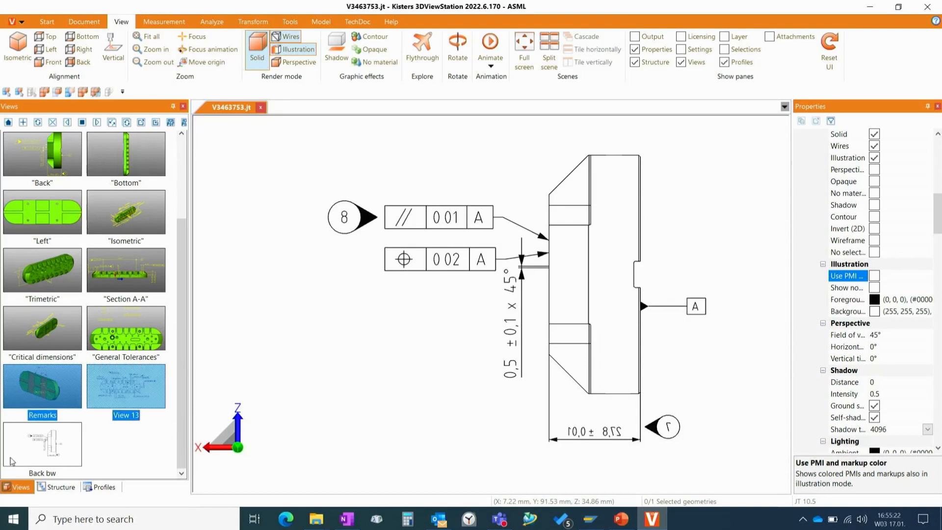
{"action": "left_click", "coordinate": [54, 441], "text": "ctrl"}
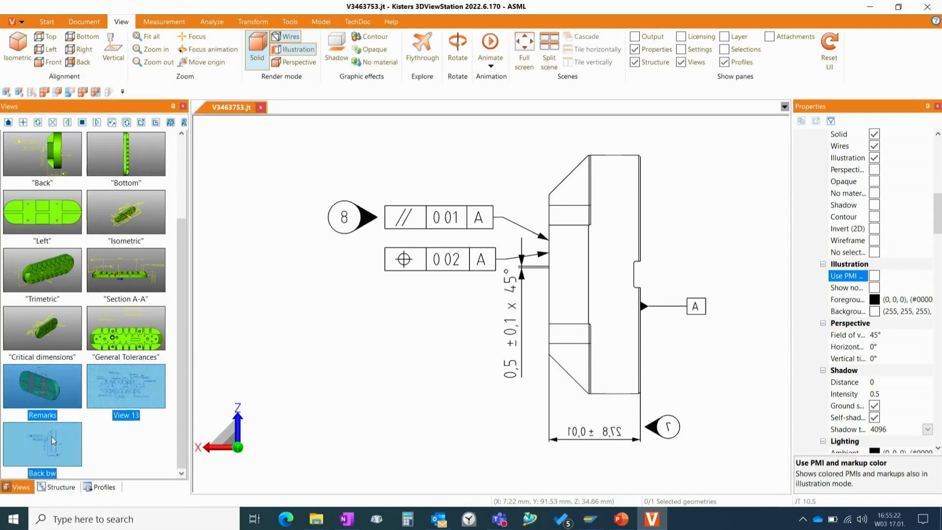
{"action": "left_click", "coordinate": [170, 124]}
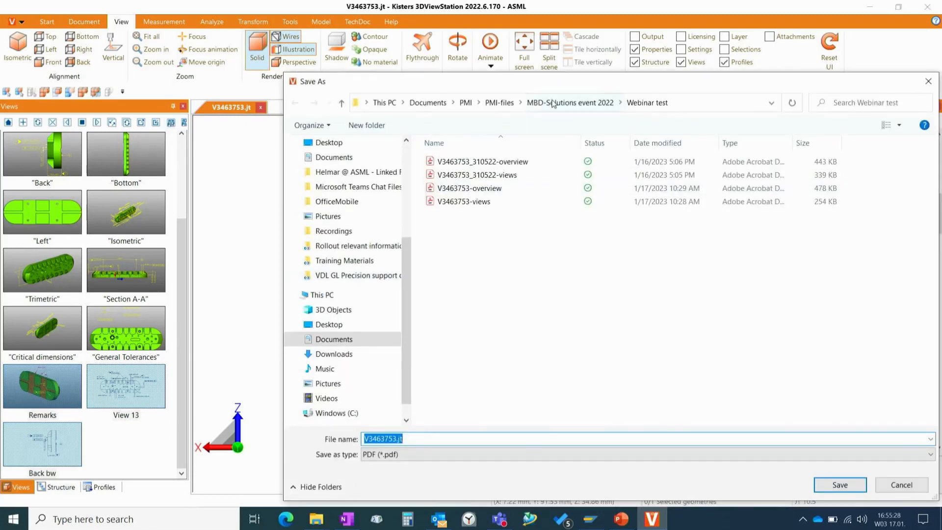
{"action": "left_click", "coordinate": [571, 104]}
{"action": "double_click", "coordinate": [473, 213]}
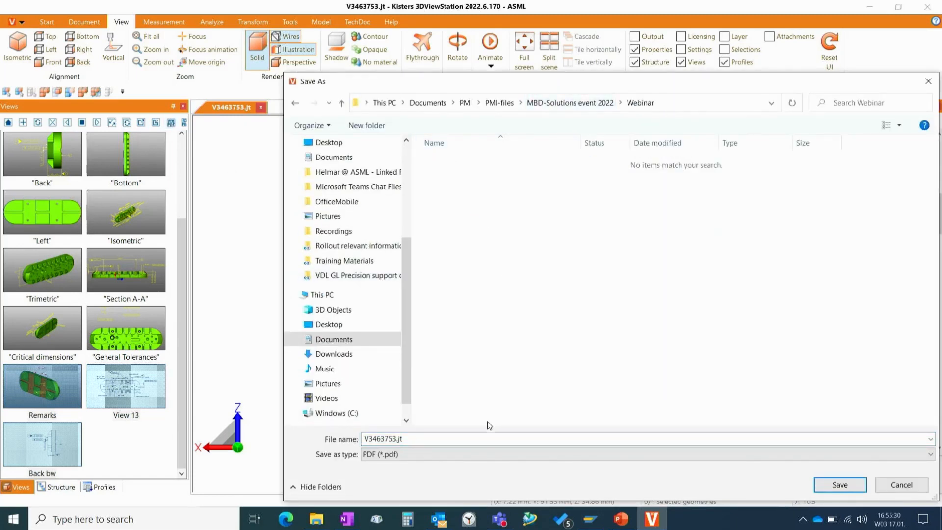
{"action": "left_click", "coordinate": [420, 438]}
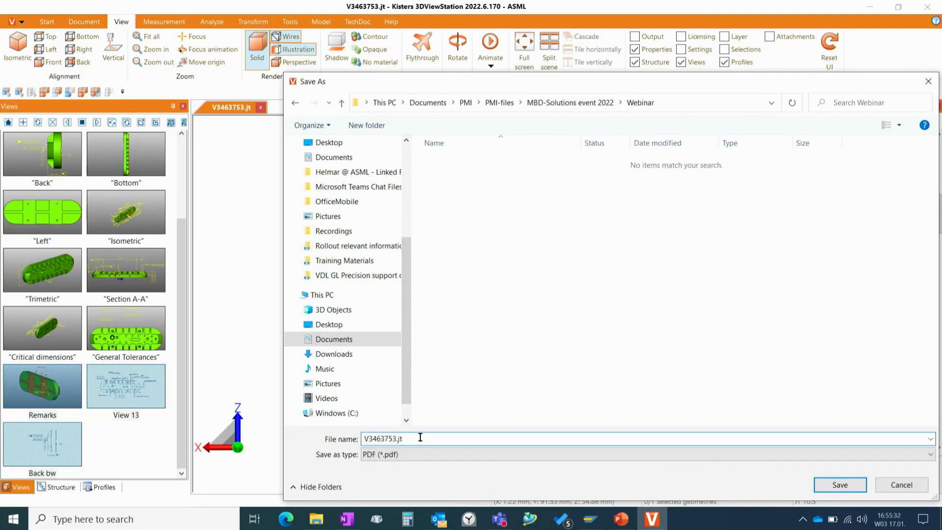
{"action": "key", "text": "BackSpace"}
{"action": "key", "text": "BackSpace"}
{"action": "key", "text": "BackSpace"}
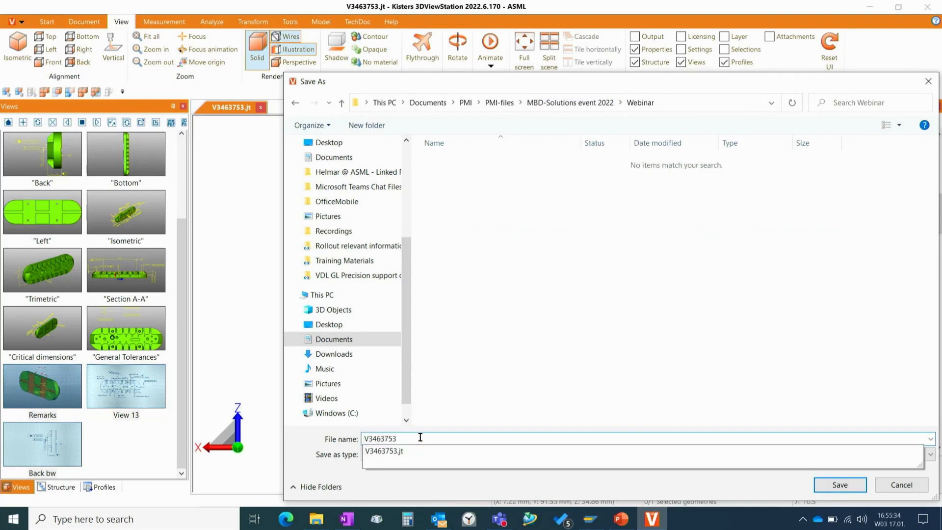
{"action": "type", "text": "-views"}
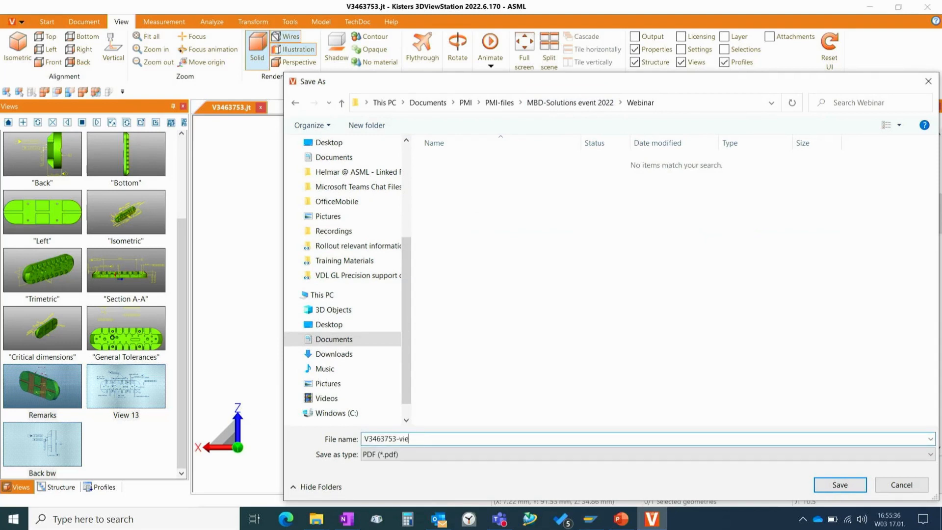
{"action": "left_click", "coordinate": [850, 485]}
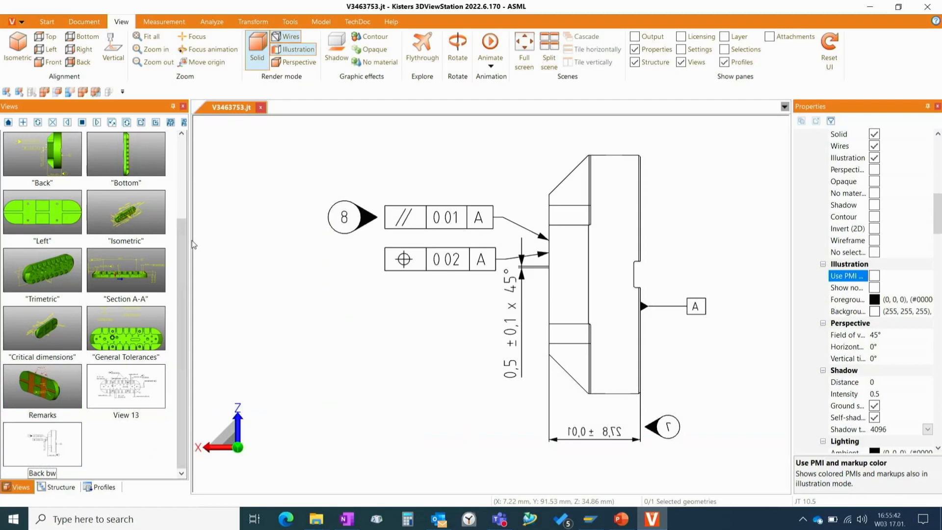
- Widen the Views panel and delete the Top, Bottom and Left saved views
{"action": "left_click_drag", "start_coordinate": [189, 240], "coordinate": [214, 244]}
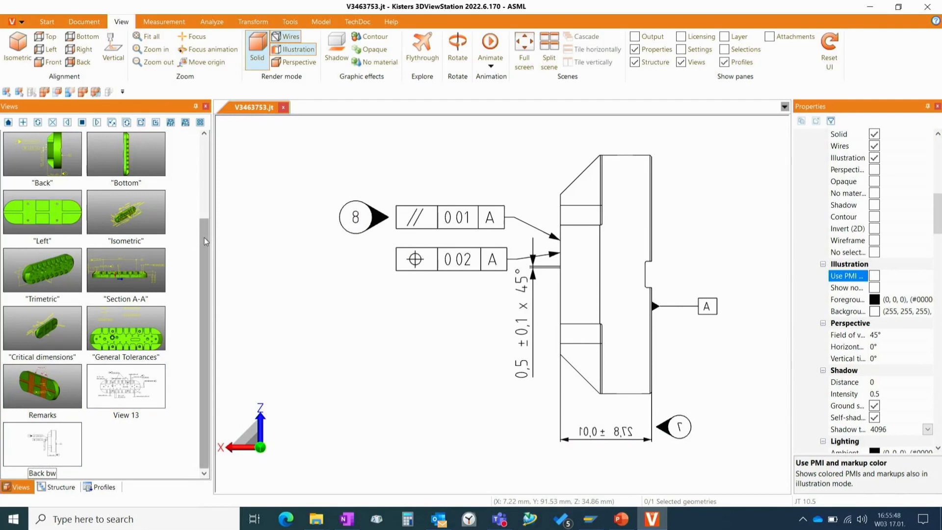
{"action": "left_click_drag", "start_coordinate": [204, 238], "coordinate": [207, 149]}
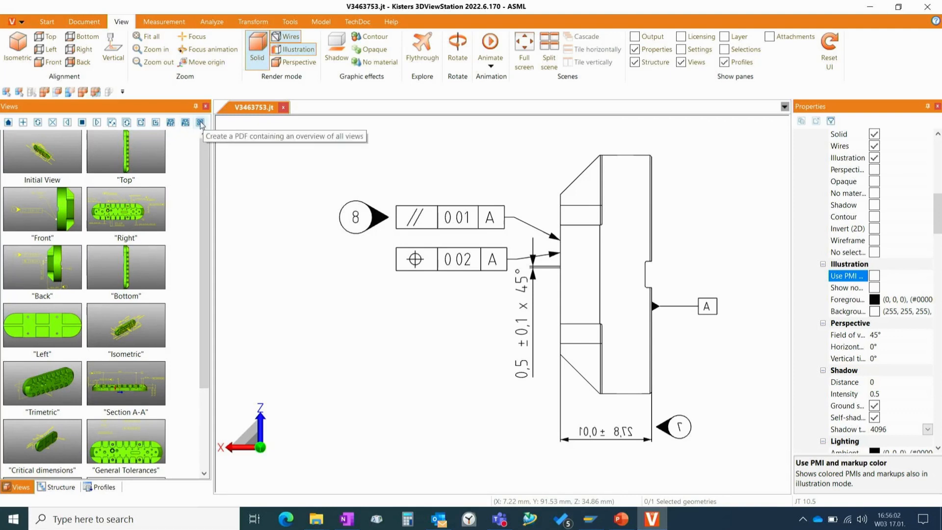
{"action": "left_click", "coordinate": [137, 153]}
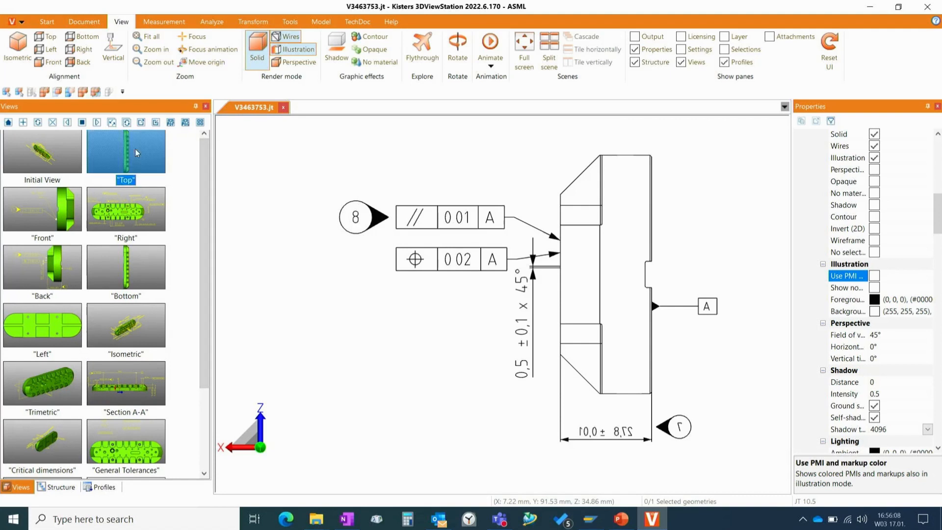
{"action": "left_click", "coordinate": [52, 124]}
{"action": "left_click", "coordinate": [46, 268]}
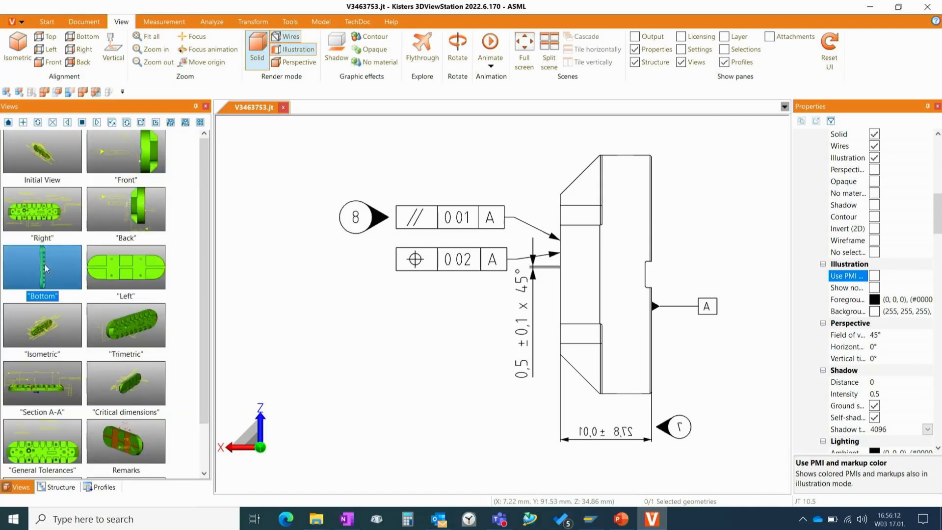
{"action": "left_click", "coordinate": [52, 122]}
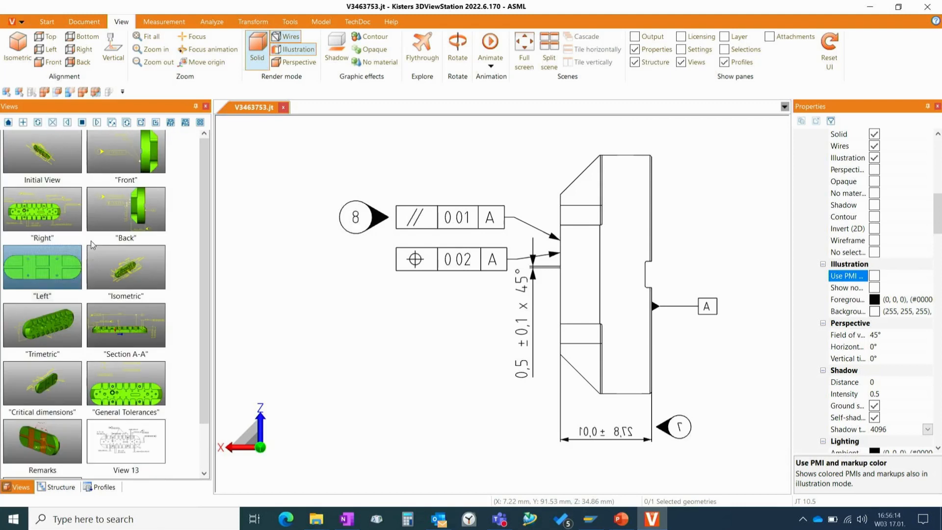
{"action": "left_click", "coordinate": [74, 257]}
{"action": "left_click", "coordinate": [53, 124]}
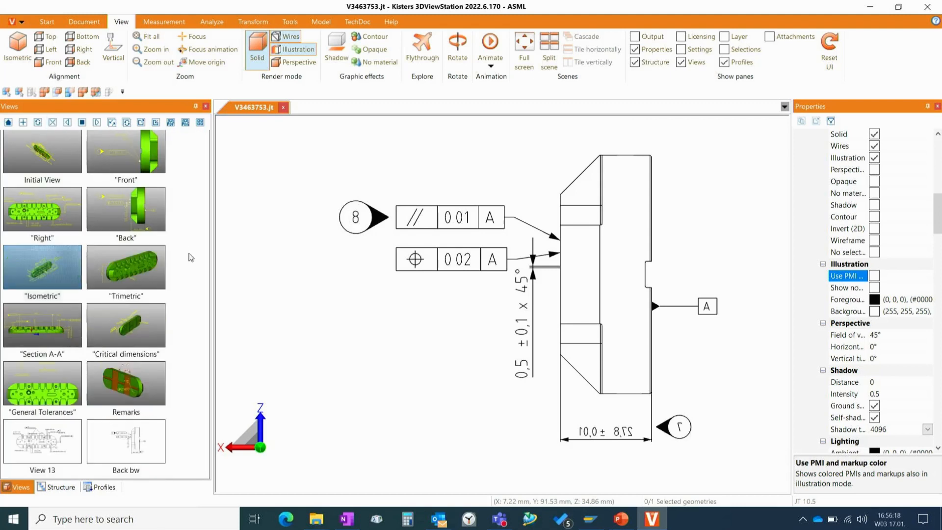
- Create a PDF overview of all views and save it in the Webinar folder as V3463753-overview
{"action": "left_click", "coordinate": [201, 123]}
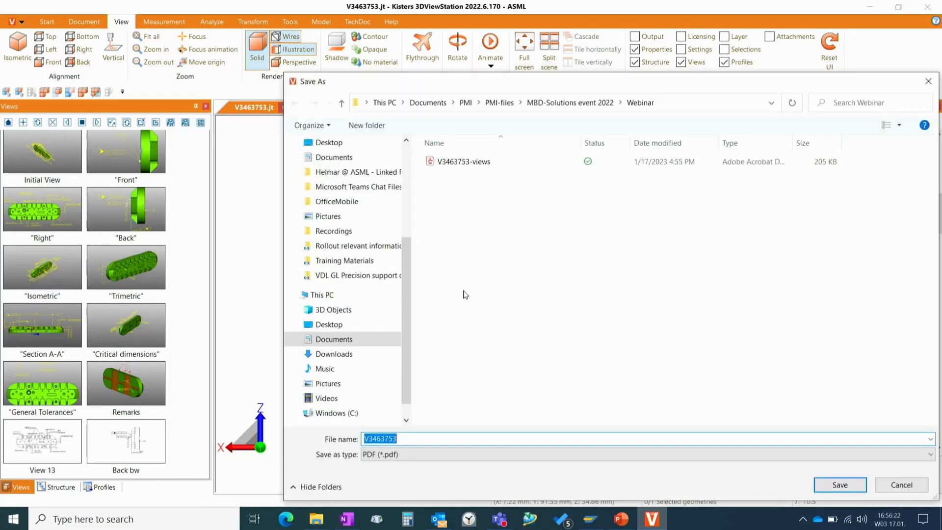
{"action": "left_click", "coordinate": [401, 439]}
{"action": "type", "text": "-overvi"}
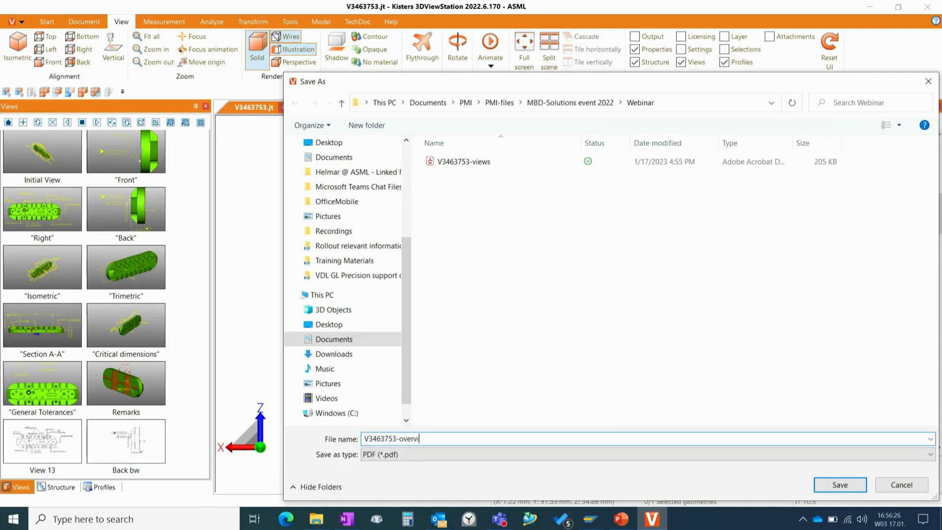
{"action": "type", "text": "ew"}
{"action": "left_click", "coordinate": [844, 487]}
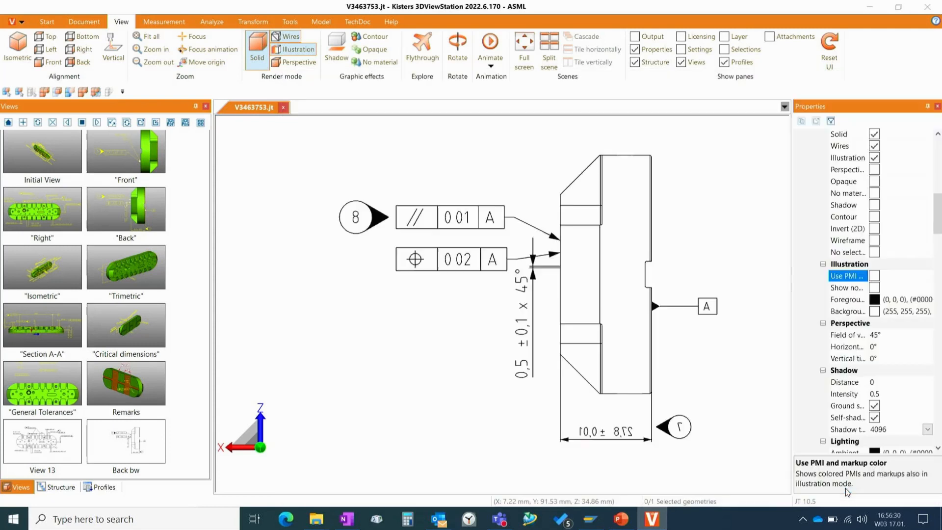
- Save the document as a 3DViewStation (*.3dvs) file named V3463753 in the Webinar folder and close it
{"action": "left_click", "coordinate": [875, 158]}
{"action": "left_click", "coordinate": [47, 23]}
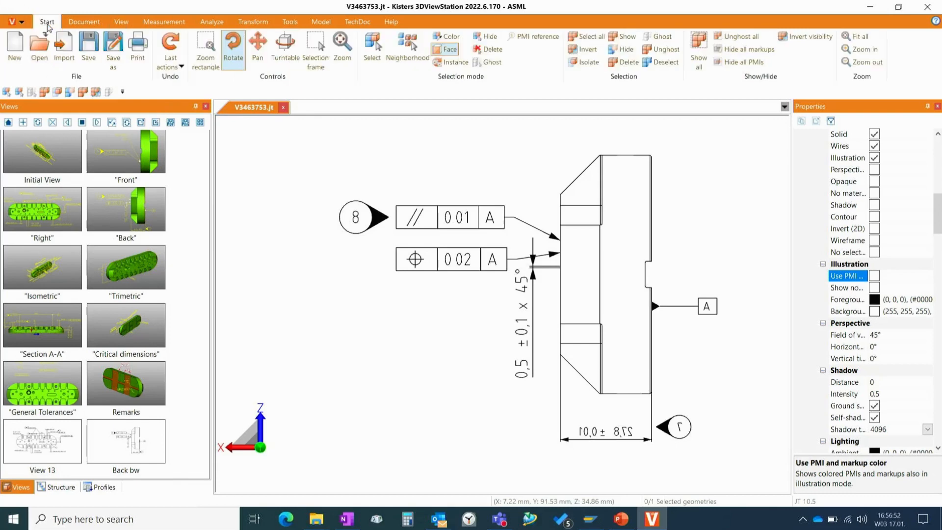
{"action": "left_click", "coordinate": [112, 45]}
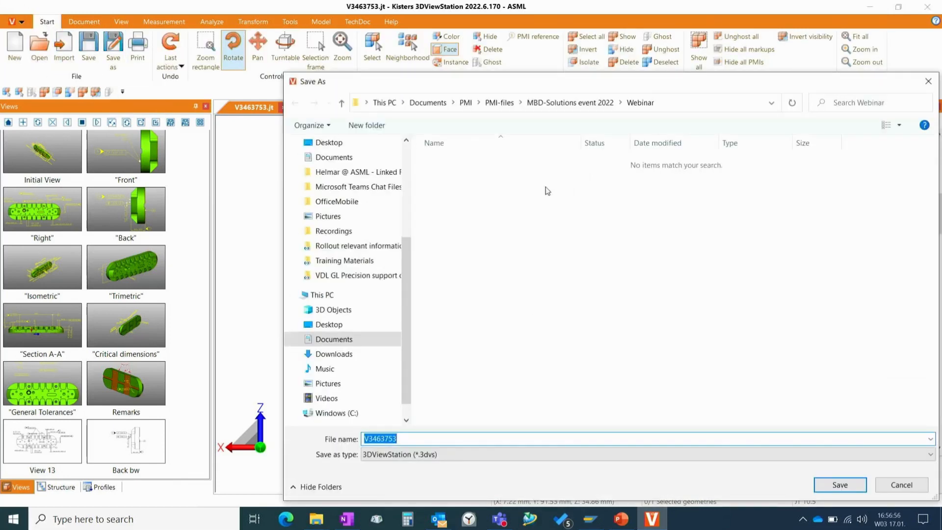
{"action": "left_click_drag", "start_coordinate": [538, 90], "coordinate": [465, 50]}
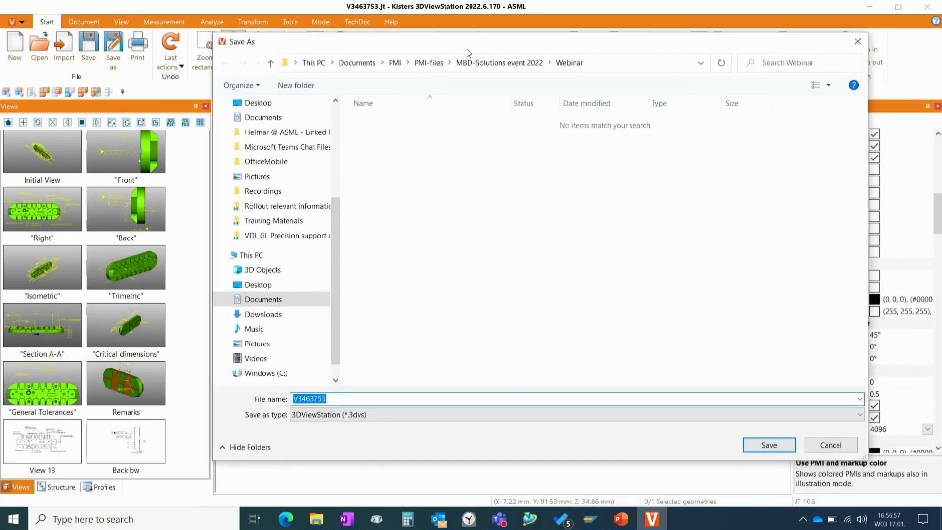
{"action": "left_click", "coordinate": [469, 415]}
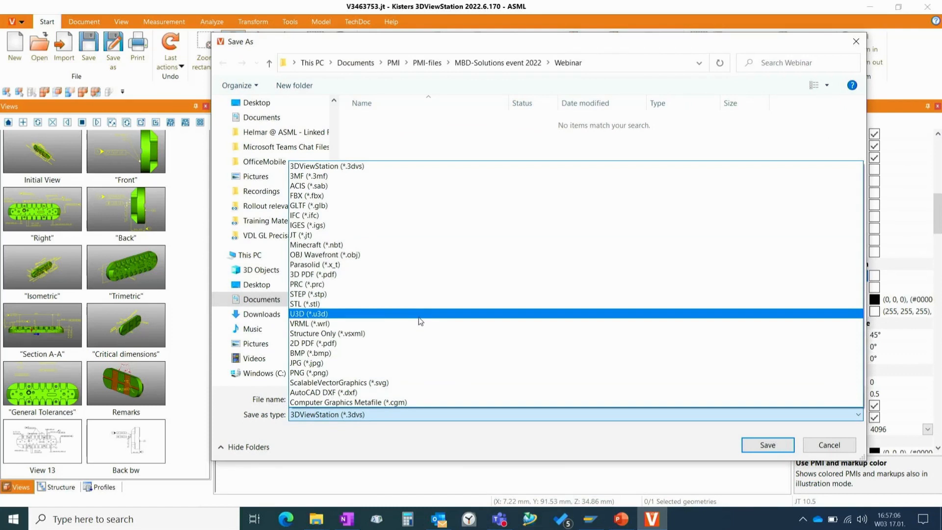
{"action": "left_click", "coordinate": [406, 166]}
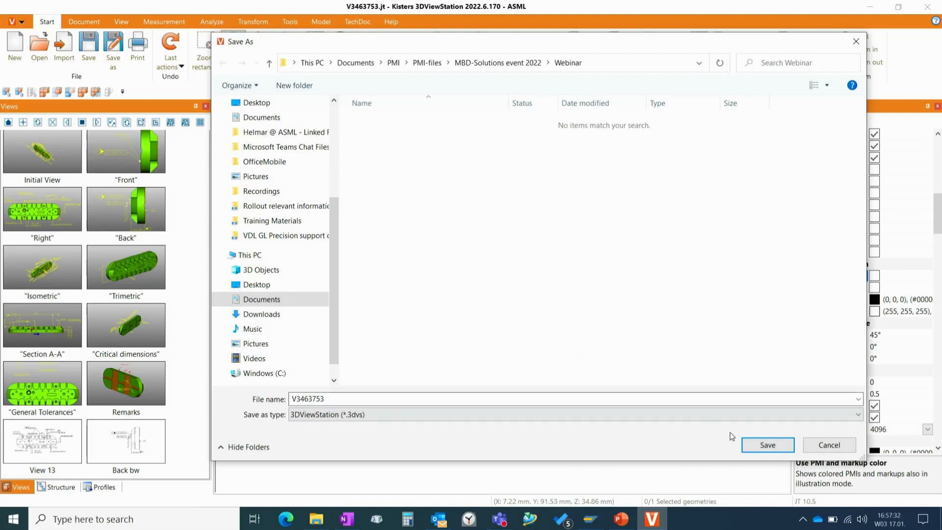
{"action": "left_click", "coordinate": [767, 445]}
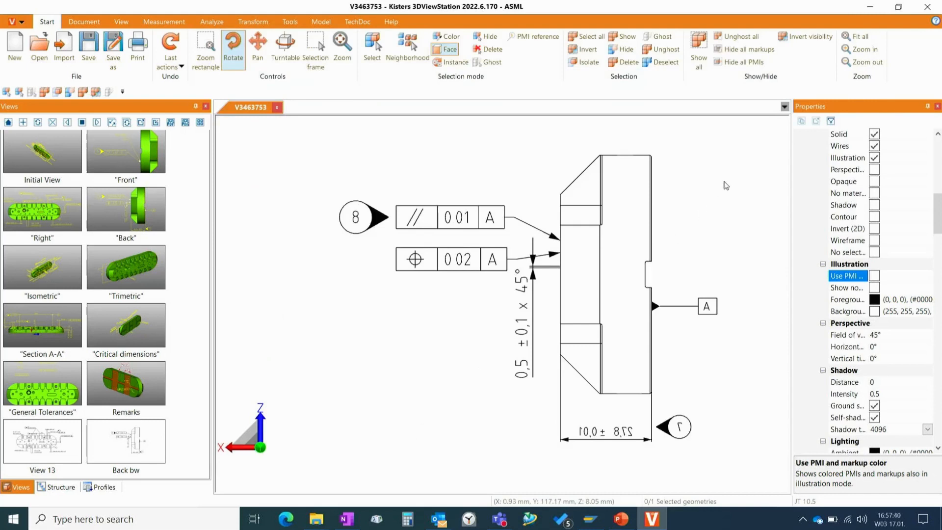
{"action": "left_click", "coordinate": [278, 108]}
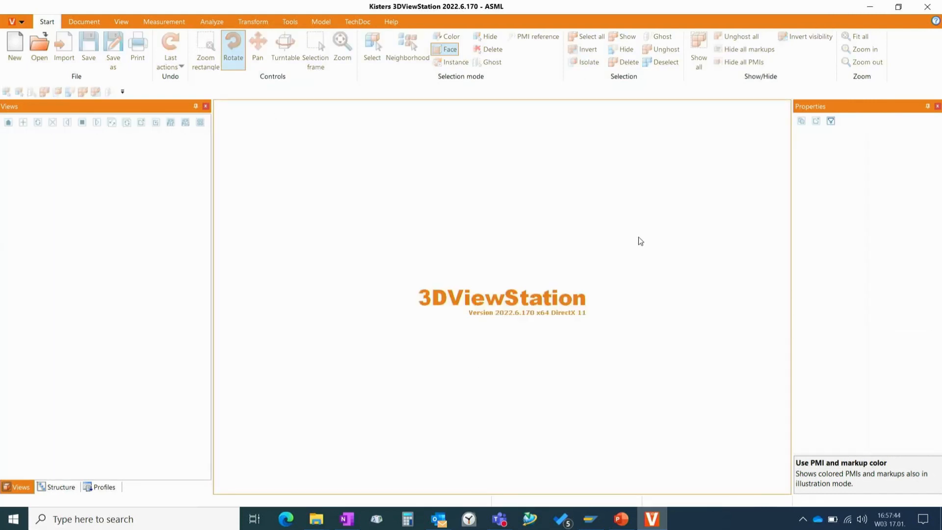
- Switch to the Webinar folder in File Explorer and open the V3463753-views PDF in Adobe Acrobat Reader
{"action": "left_click", "coordinate": [319, 520]}
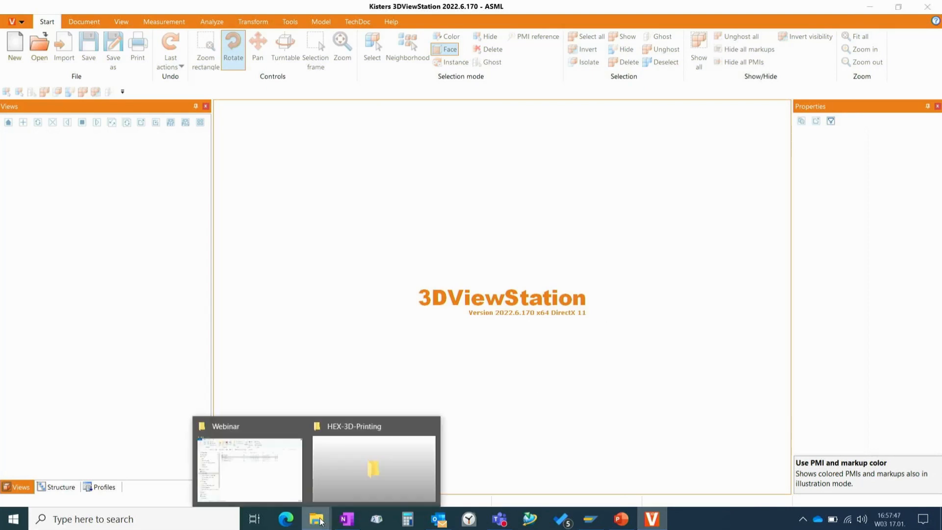
{"action": "left_click", "coordinate": [303, 496]}
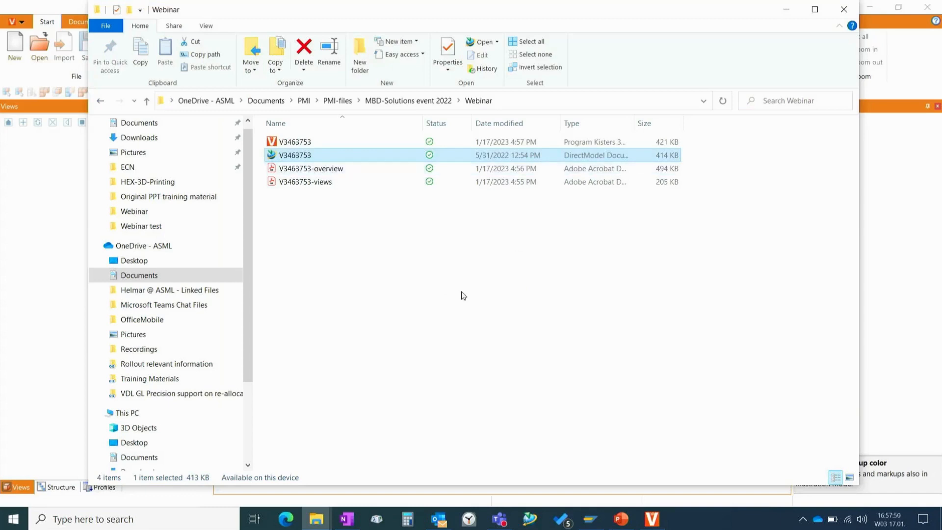
{"action": "left_click", "coordinate": [311, 181]}
{"action": "double_click", "coordinate": [311, 181]}
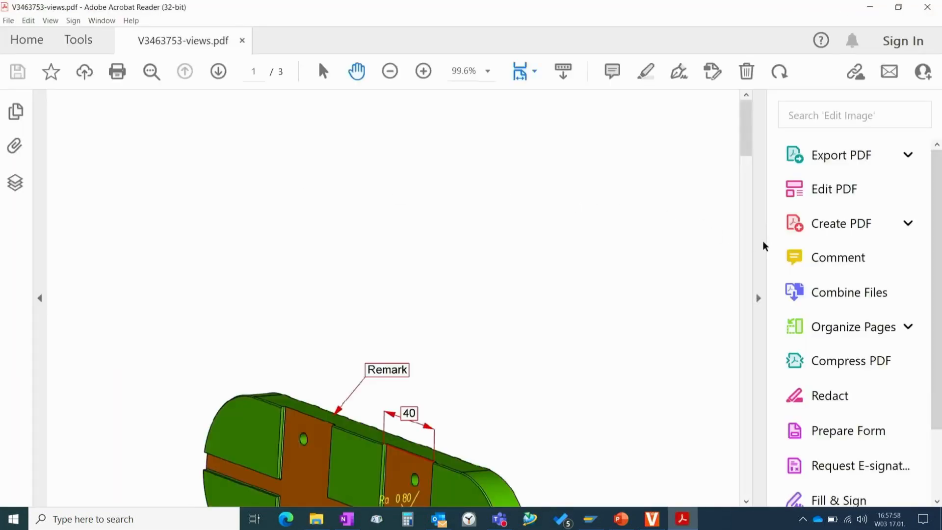
- Collapse the tools pane, set the zoom to 100% and examine the exported views on the PDF's three pages
{"action": "left_click", "coordinate": [762, 244]}
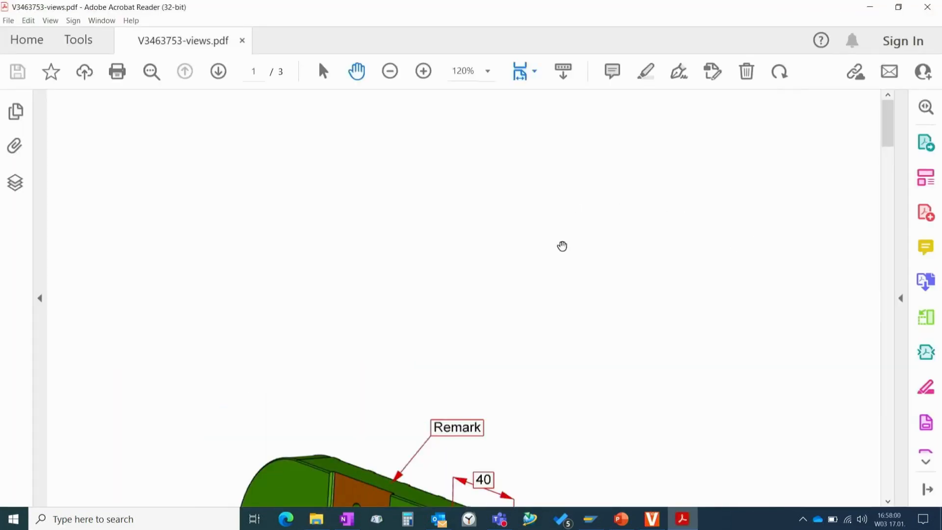
{"action": "key", "text": "ctrl+minus"}
{"action": "scroll", "coordinate": [464, 181], "scroll_direction": "down", "scroll_amount": 4}
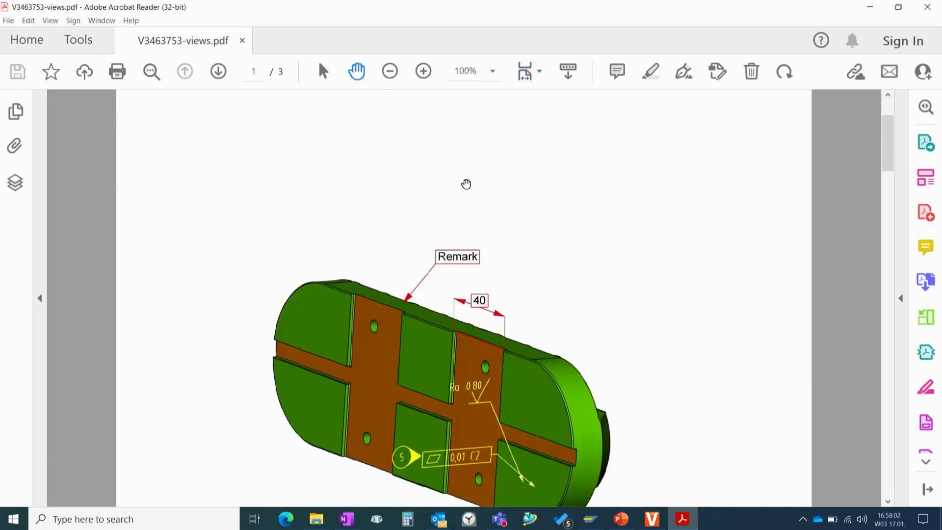
{"action": "scroll", "coordinate": [467, 184], "scroll_direction": "down", "scroll_amount": 10}
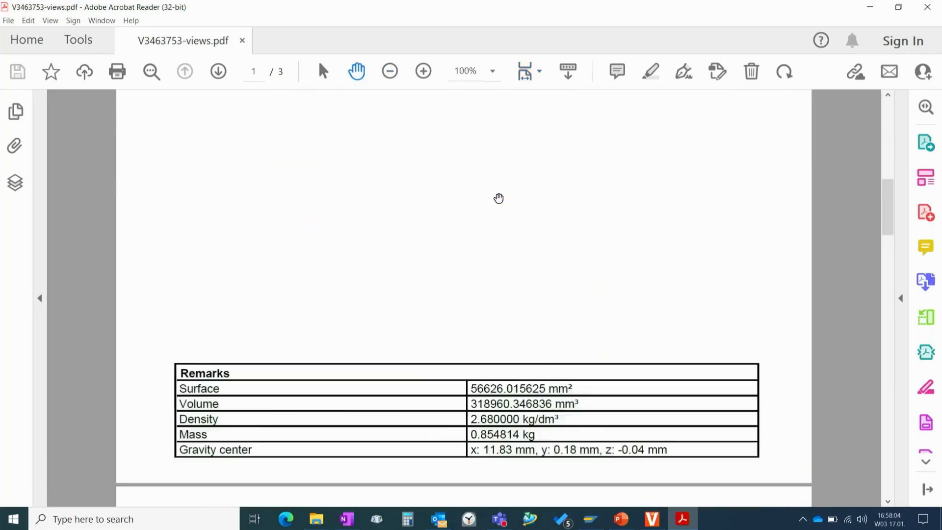
{"action": "scroll", "coordinate": [503, 196], "scroll_direction": "down", "scroll_amount": 10}
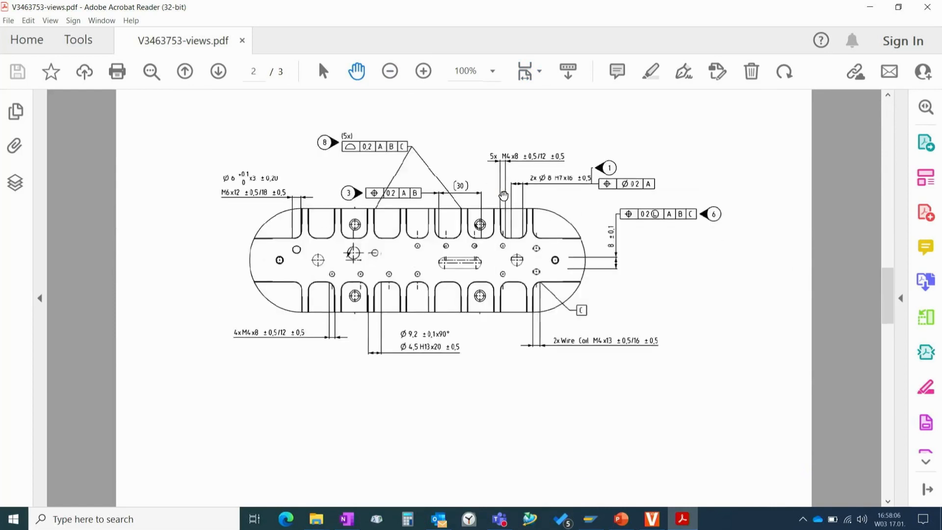
{"action": "scroll", "coordinate": [504, 195], "scroll_direction": "down", "scroll_amount": 10}
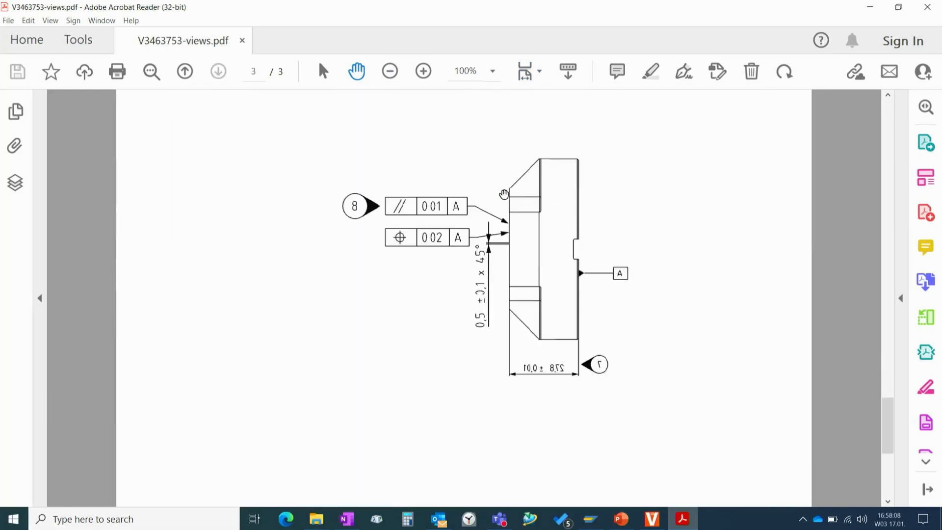
{"action": "scroll", "coordinate": [504, 194], "scroll_direction": "up", "scroll_amount": 10}
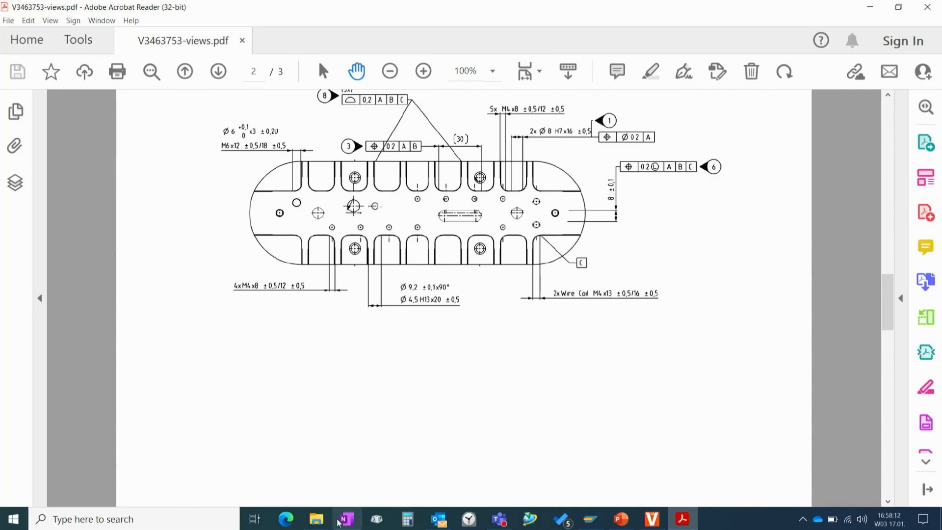
- Return to the Webinar folder in File Explorer and open the V3463753-overview PDF
{"action": "left_click", "coordinate": [316, 525]}
{"action": "left_click", "coordinate": [270, 475]}
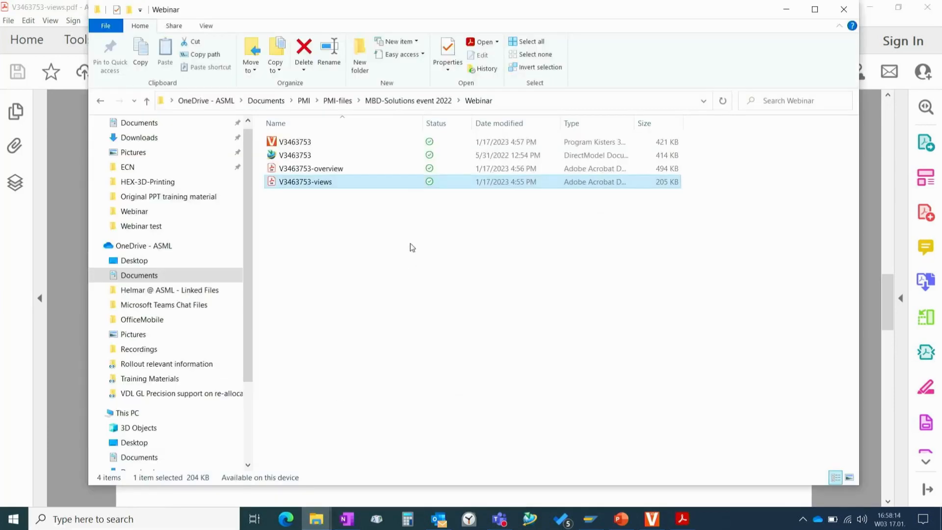
{"action": "left_click", "coordinate": [345, 171]}
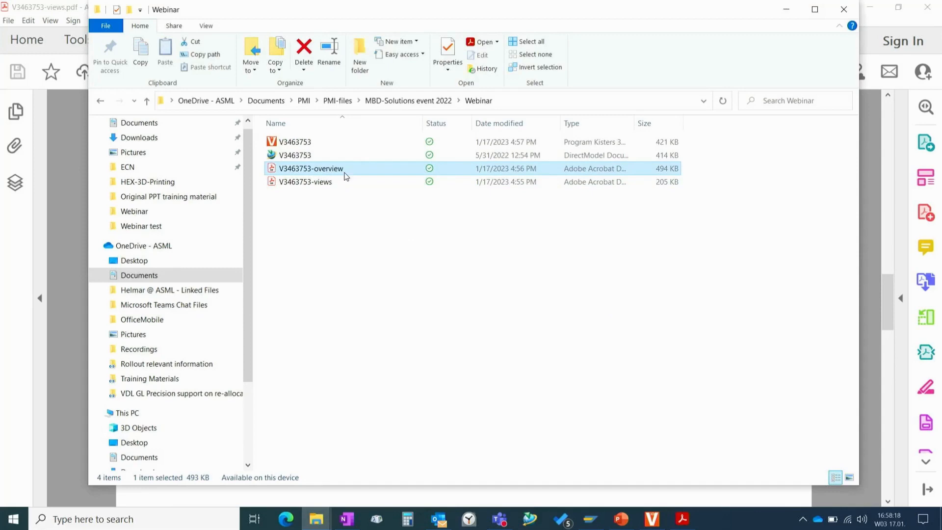
{"action": "double_click", "coordinate": [346, 175]}
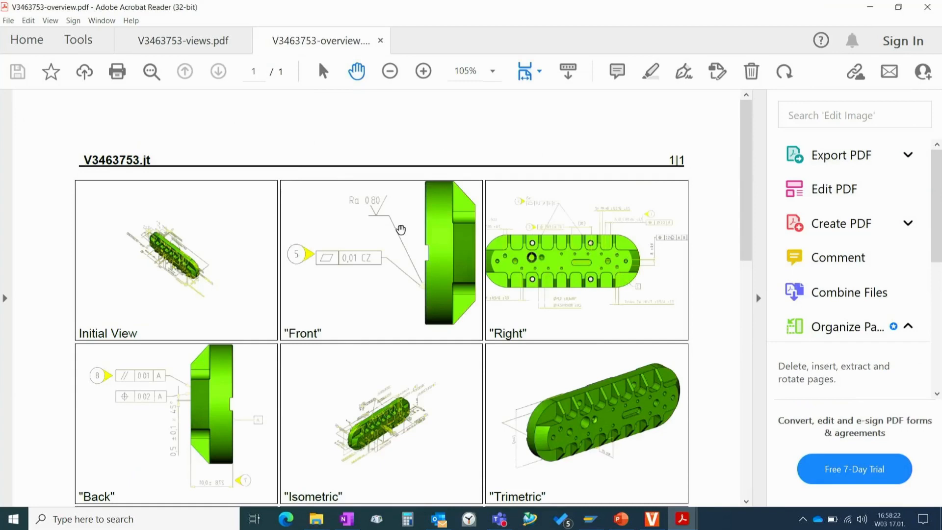
- Examine the grid of named views in the overview PDF, including the added remark and black-and-white views, and close Acrobat Reader
{"action": "scroll", "coordinate": [401, 229], "scroll_direction": "down", "scroll_amount": 5}
{"action": "scroll", "coordinate": [400, 230], "scroll_direction": "up", "scroll_amount": 3}
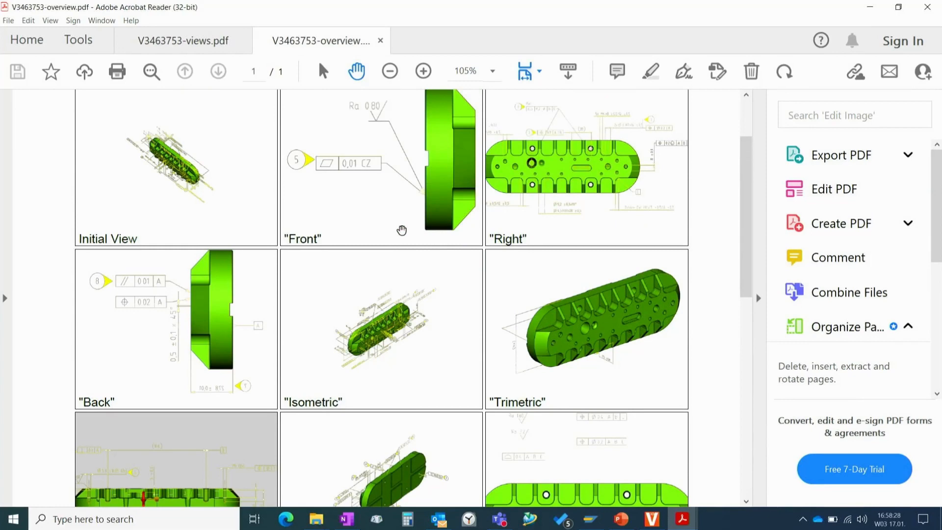
{"action": "scroll", "coordinate": [411, 214], "scroll_direction": "up", "scroll_amount": 3}
{"action": "scroll", "coordinate": [411, 216], "scroll_direction": "down", "scroll_amount": 3}
{"action": "scroll", "coordinate": [411, 215], "scroll_direction": "down", "scroll_amount": 5}
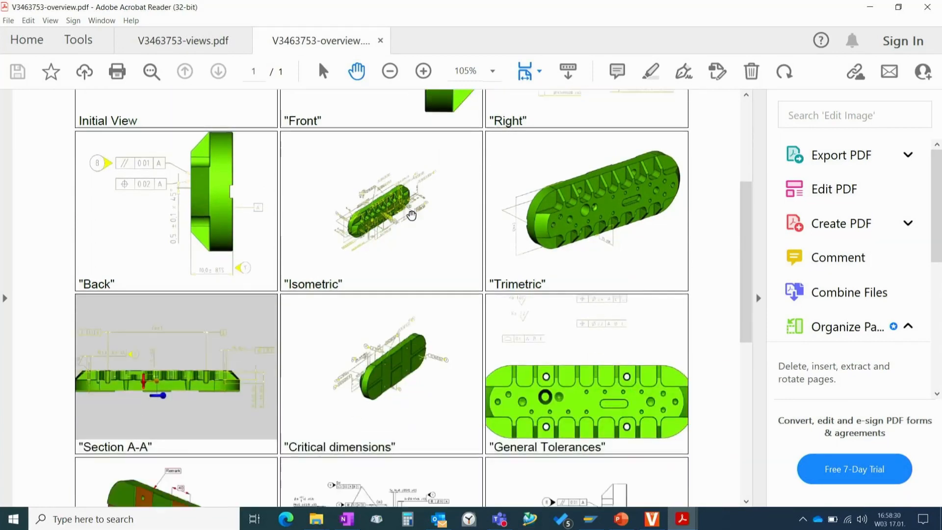
{"action": "scroll", "coordinate": [412, 216], "scroll_direction": "up", "scroll_amount": 1}
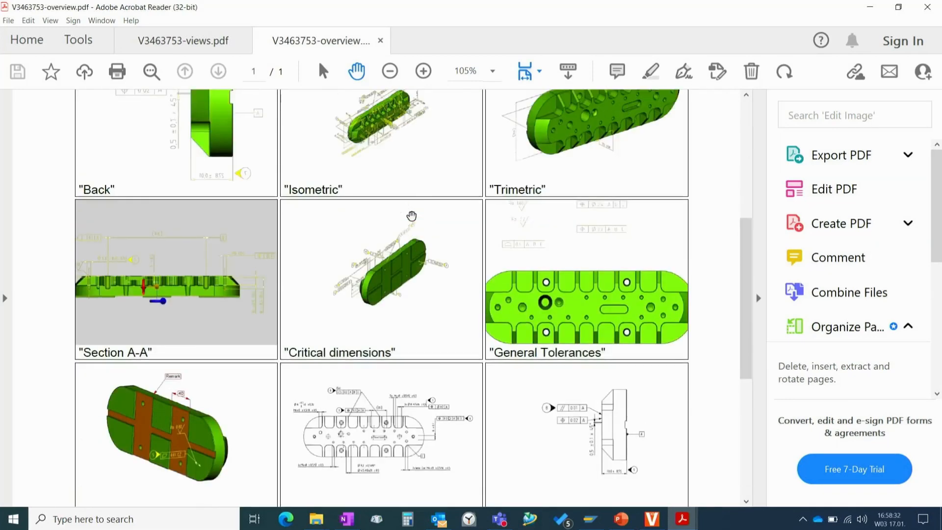
{"action": "scroll", "coordinate": [412, 216], "scroll_direction": "up", "scroll_amount": 3}
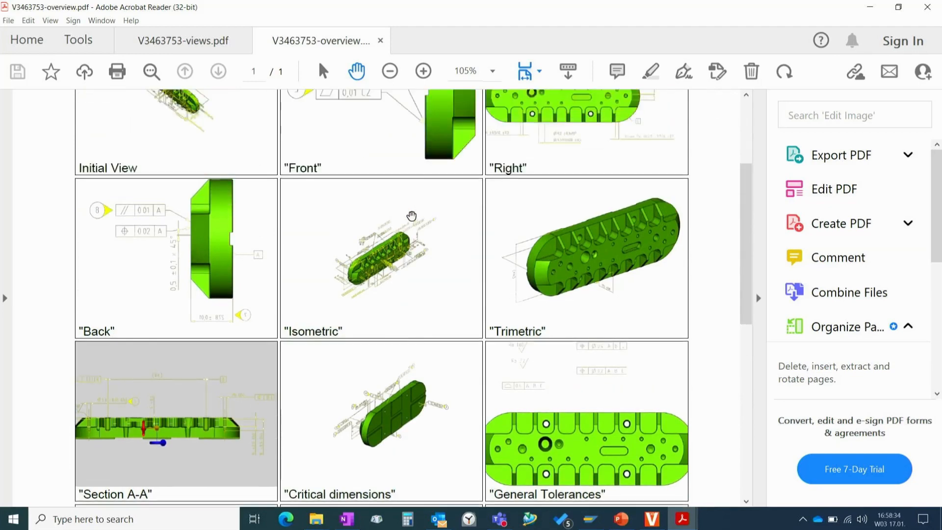
{"action": "scroll", "coordinate": [413, 219], "scroll_direction": "down", "scroll_amount": 2}
{"action": "scroll", "coordinate": [413, 217], "scroll_direction": "up", "scroll_amount": 2}
{"action": "scroll", "coordinate": [413, 226], "scroll_direction": "down", "scroll_amount": 3}
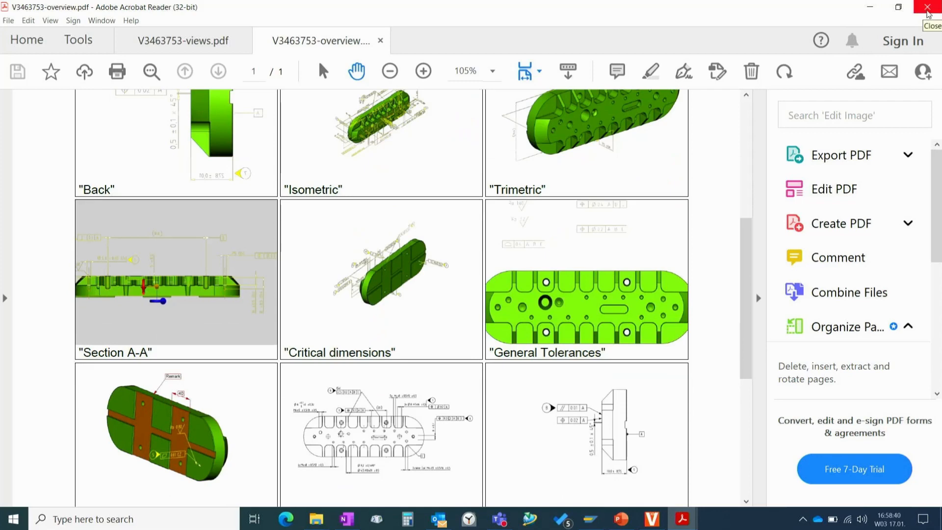
{"action": "left_click", "coordinate": [927, 9]}
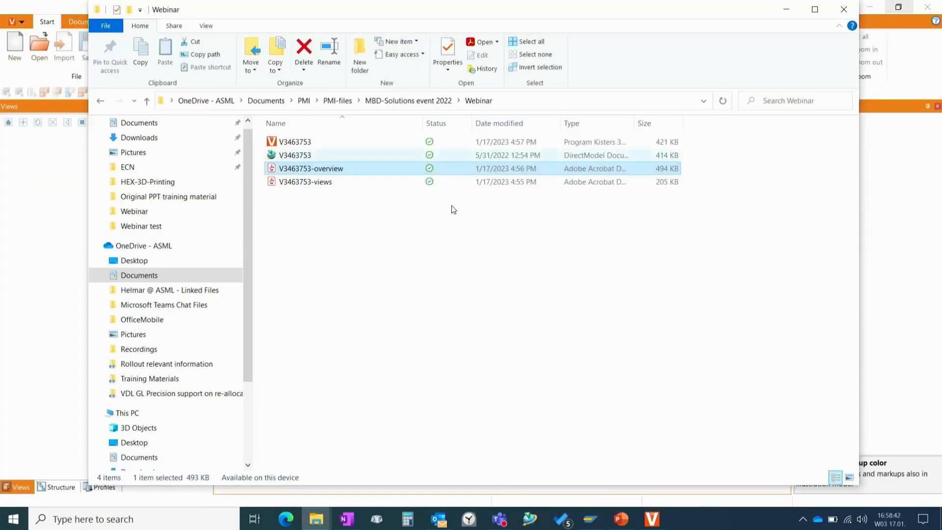
- Switch back to 3DViewStation and open the saved V3463753.3dvs document from the Webinar folder
{"action": "left_click", "coordinate": [21, 276]}
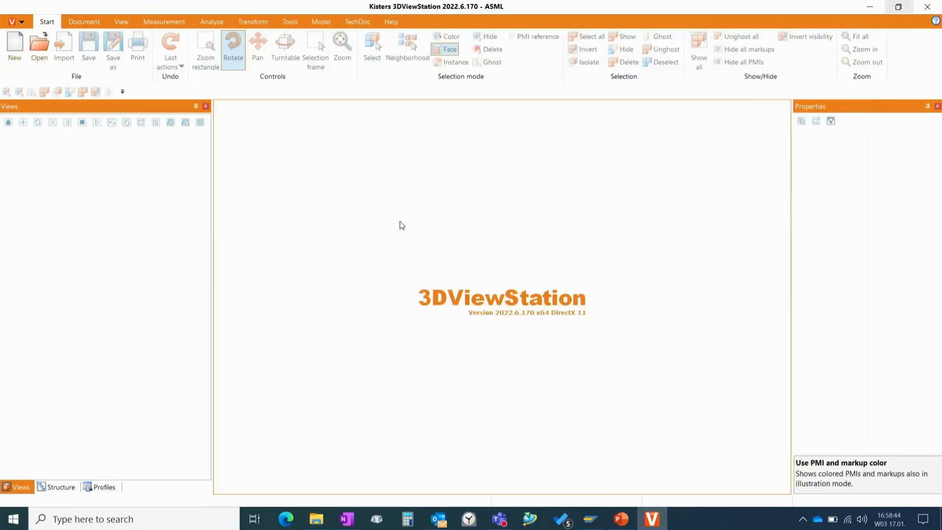
{"action": "left_click", "coordinate": [39, 53]}
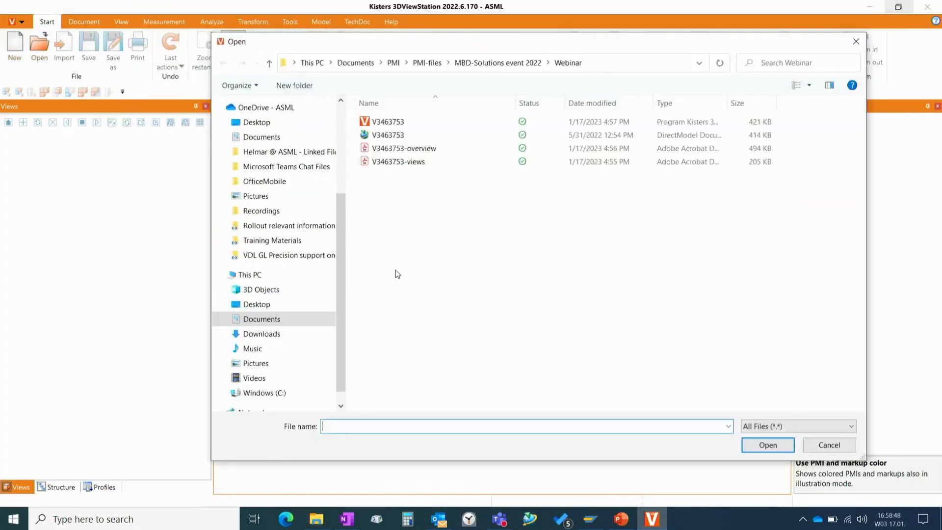
{"action": "double_click", "coordinate": [389, 122]}
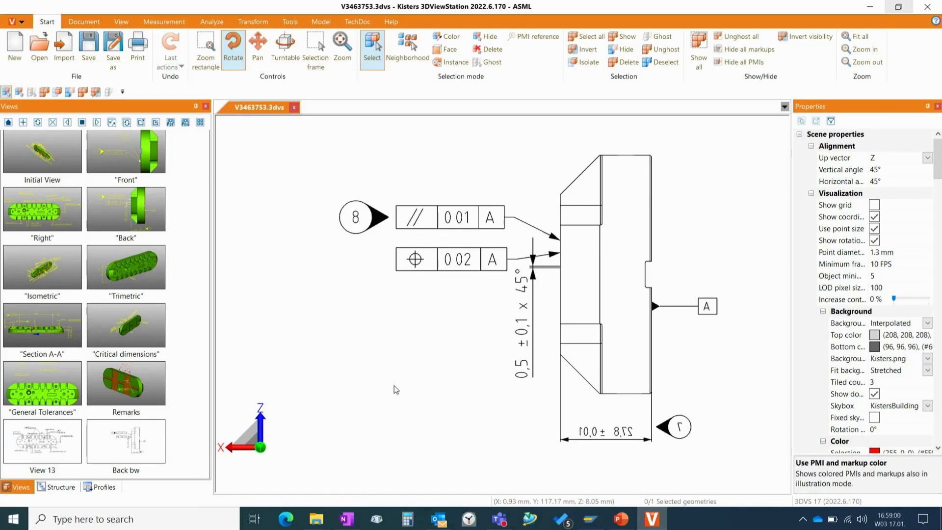
- Select the Back bw view and compare it with the Illustration render mode off and on
{"action": "left_click", "coordinate": [115, 436]}
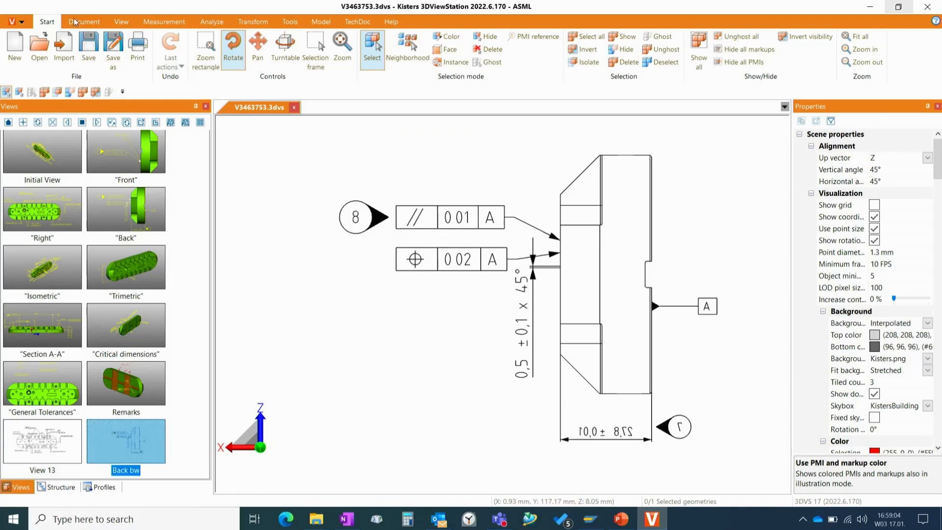
{"action": "left_click", "coordinate": [120, 21]}
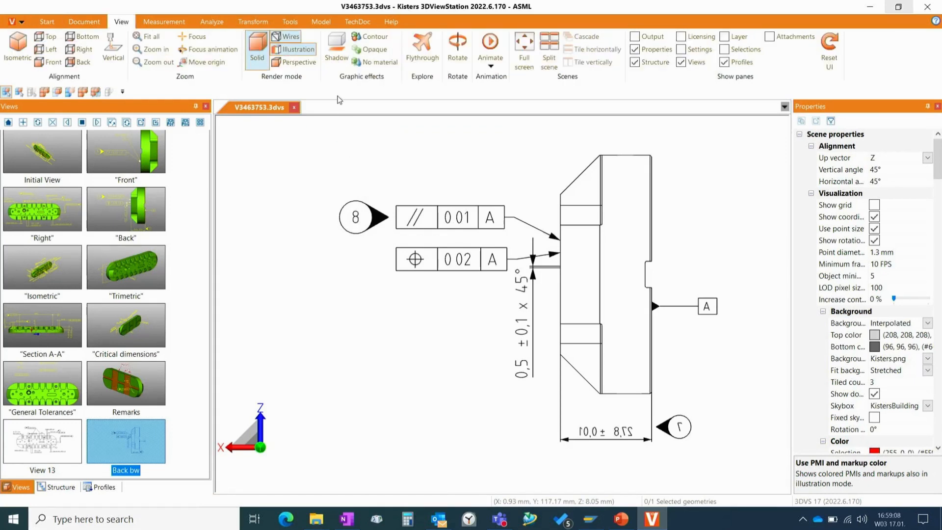
{"action": "left_click", "coordinate": [293, 50]}
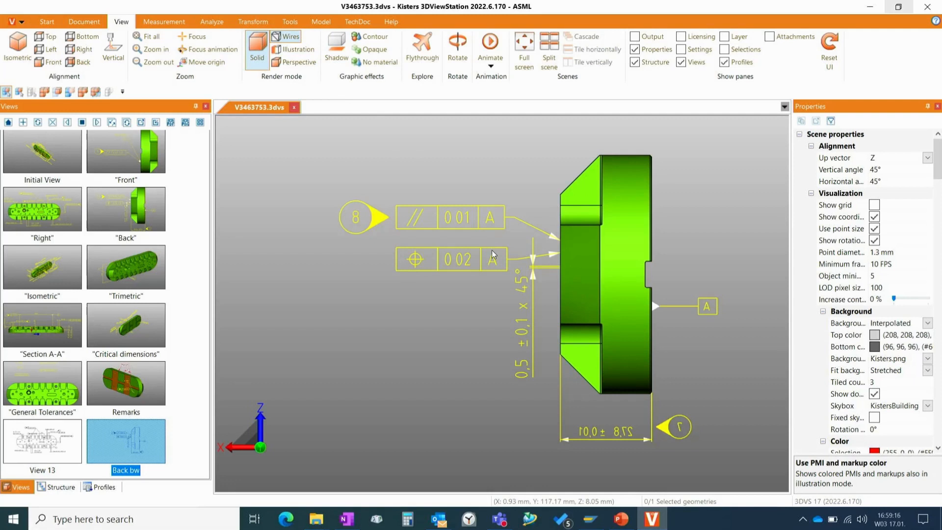
{"action": "left_click", "coordinate": [296, 50]}
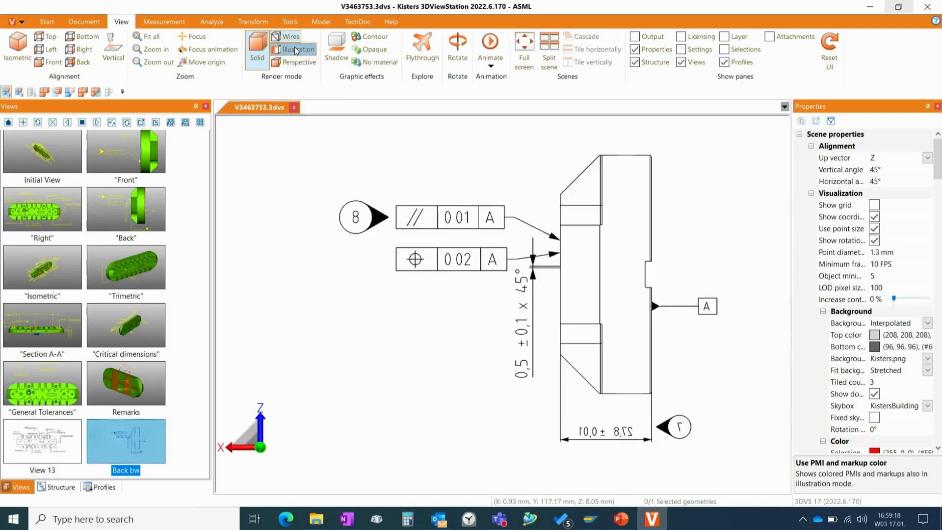
{"action": "left_click", "coordinate": [296, 49]}
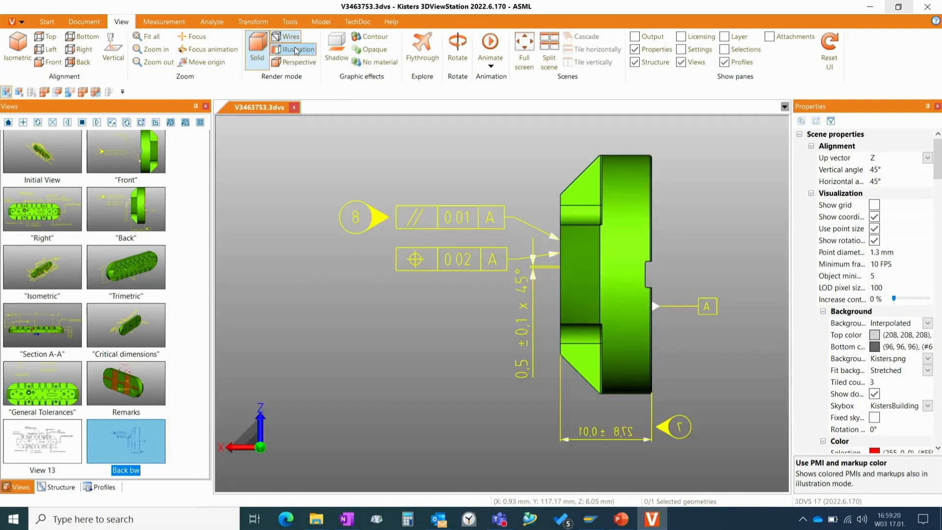
{"action": "left_click", "coordinate": [295, 49]}
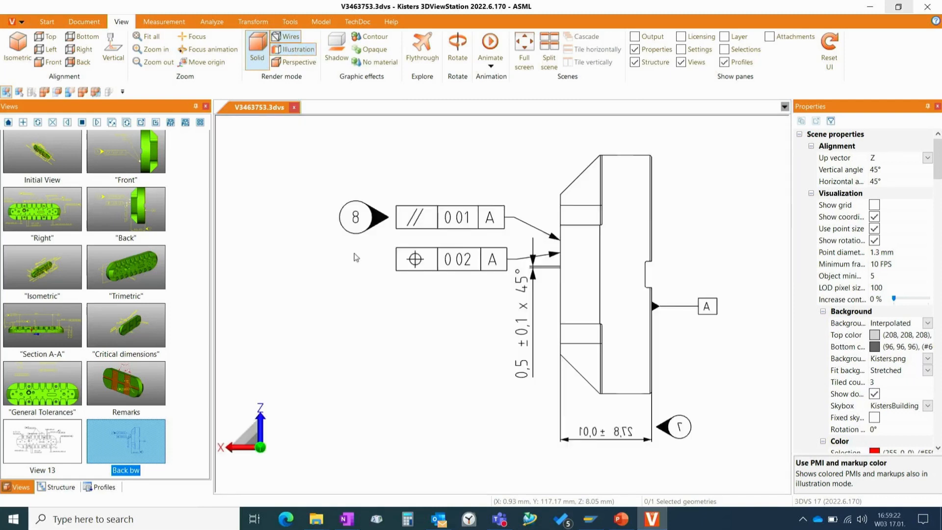
- Check the document's structure tree and activate the saved Remarks view
{"action": "scroll", "coordinate": [369, 335], "scroll_direction": "down", "scroll_amount": 2}
{"action": "scroll", "coordinate": [369, 336], "scroll_direction": "up", "scroll_amount": 2}
{"action": "left_click", "coordinate": [58, 488]}
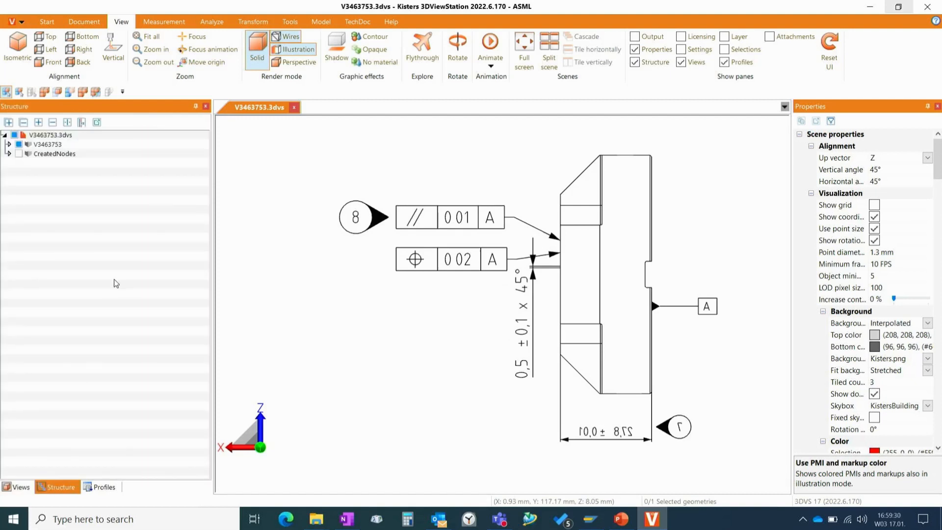
{"action": "left_click", "coordinate": [20, 488]}
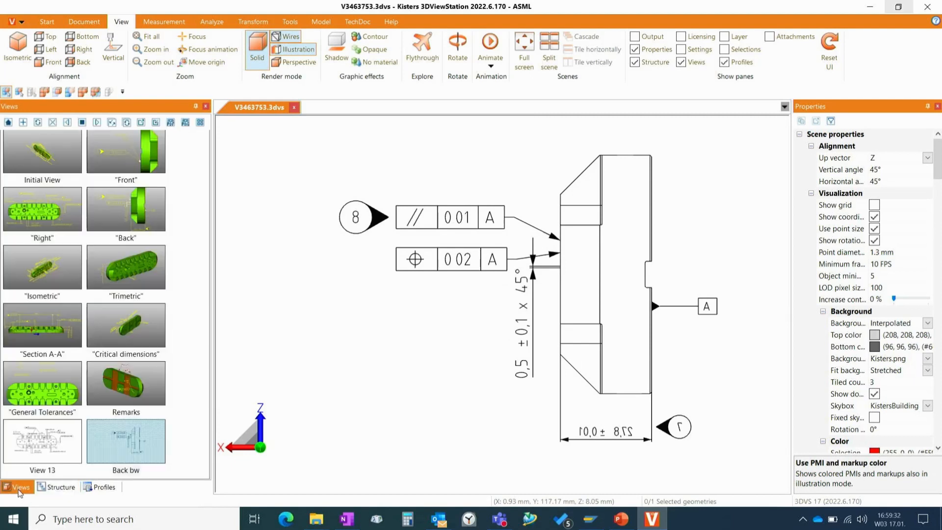
{"action": "left_click", "coordinate": [120, 397]}
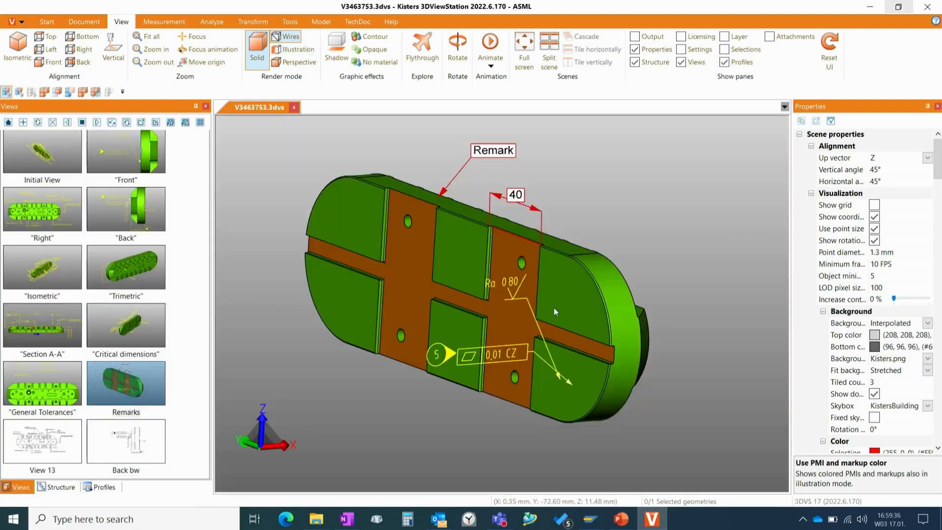
- Expand CreatedNodes in the structure tree along with its MarkupSet and DimensioningSet
{"action": "left_click", "coordinate": [63, 488]}
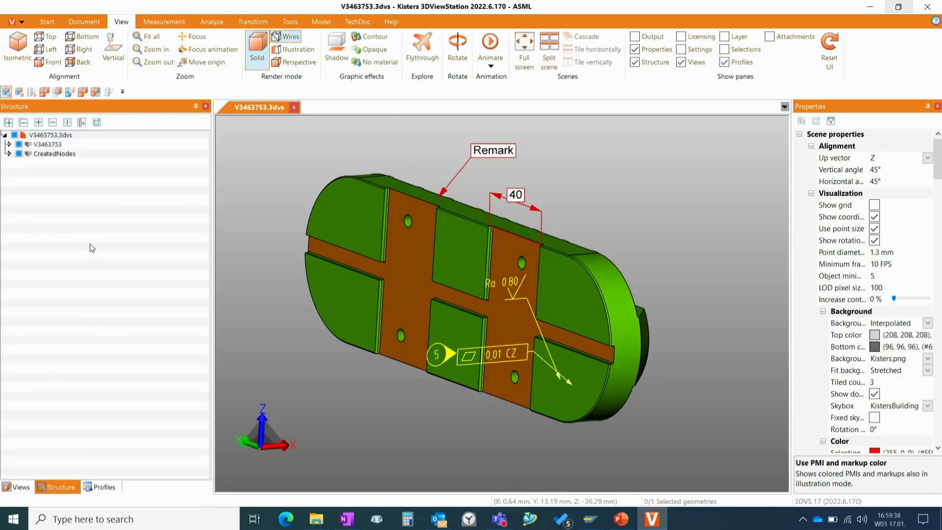
{"action": "left_click", "coordinate": [29, 154]}
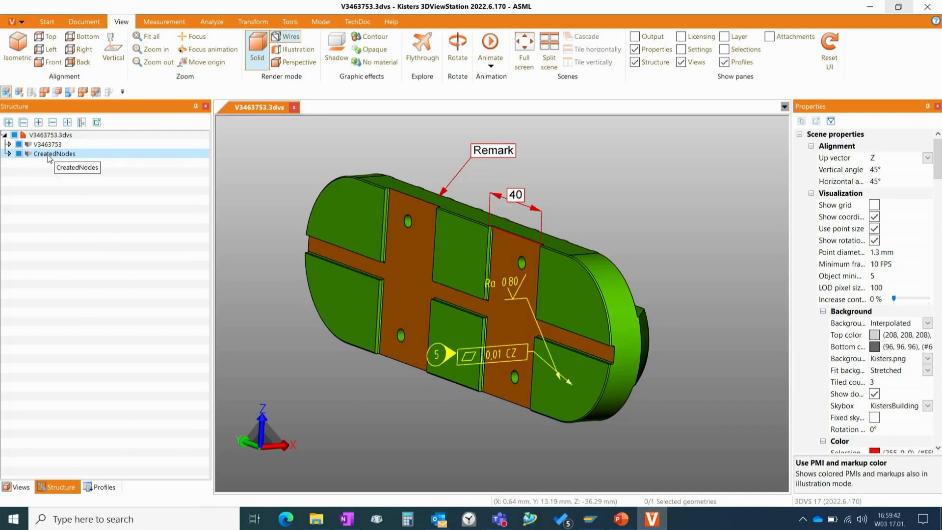
{"action": "left_click", "coordinate": [10, 154]}
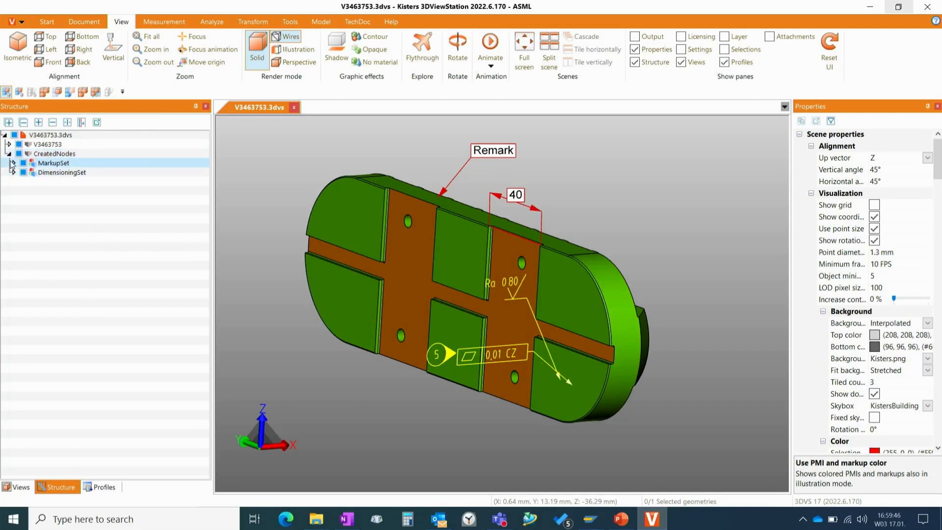
{"action": "left_click", "coordinate": [12, 163]}
{"action": "left_click", "coordinate": [14, 182]}
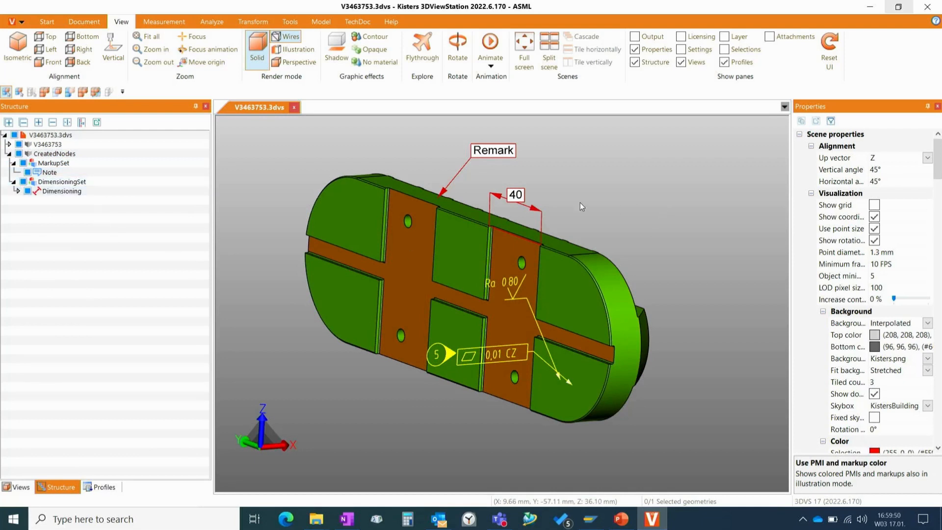
- Hide and show again the Note and Dimensioning nodes, and view the commands available for CreatedNodes without applying any
{"action": "left_click", "coordinate": [27, 172]}
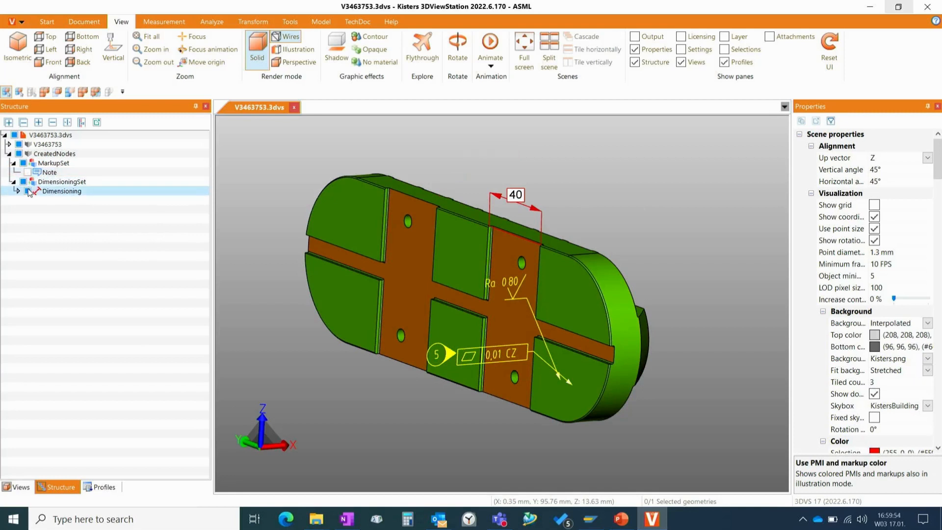
{"action": "left_click", "coordinate": [28, 191]}
{"action": "left_click", "coordinate": [28, 172]}
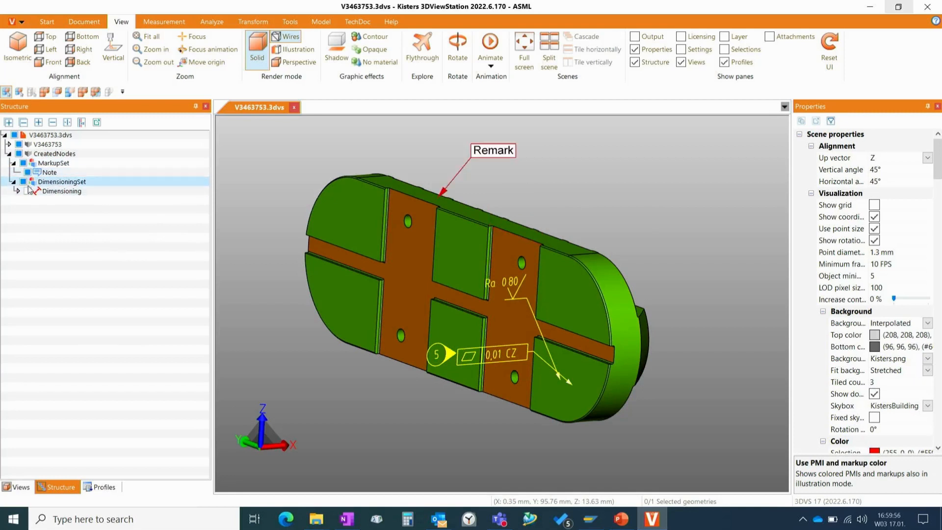
{"action": "left_click", "coordinate": [27, 191]}
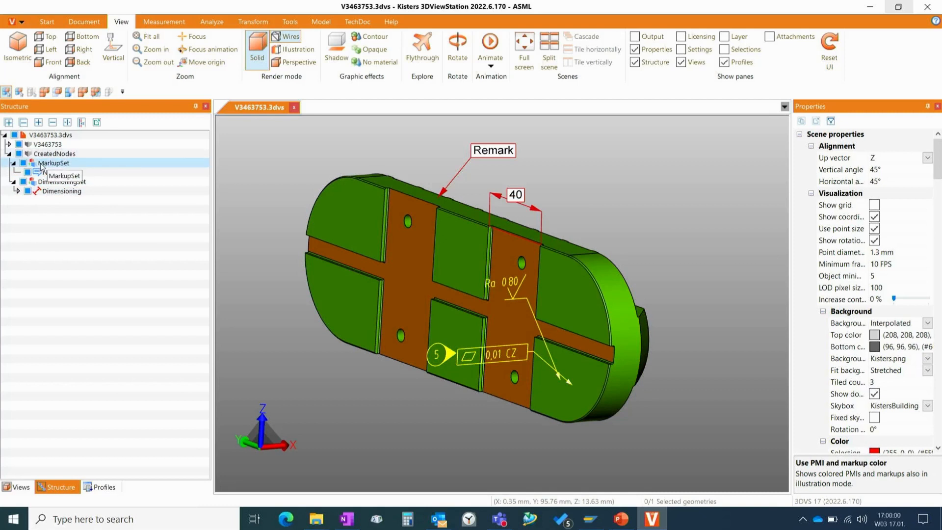
{"action": "right_click", "coordinate": [43, 155]}
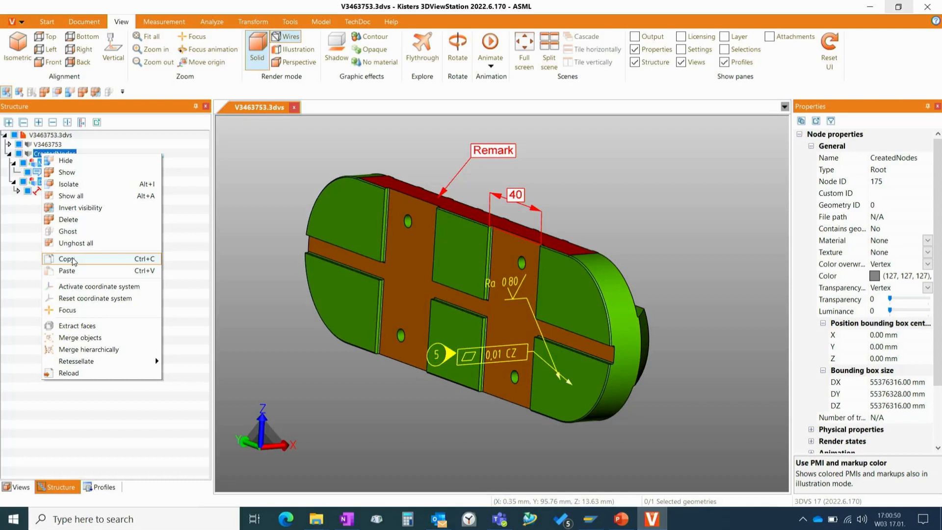
{"action": "left_click", "coordinate": [266, 250]}
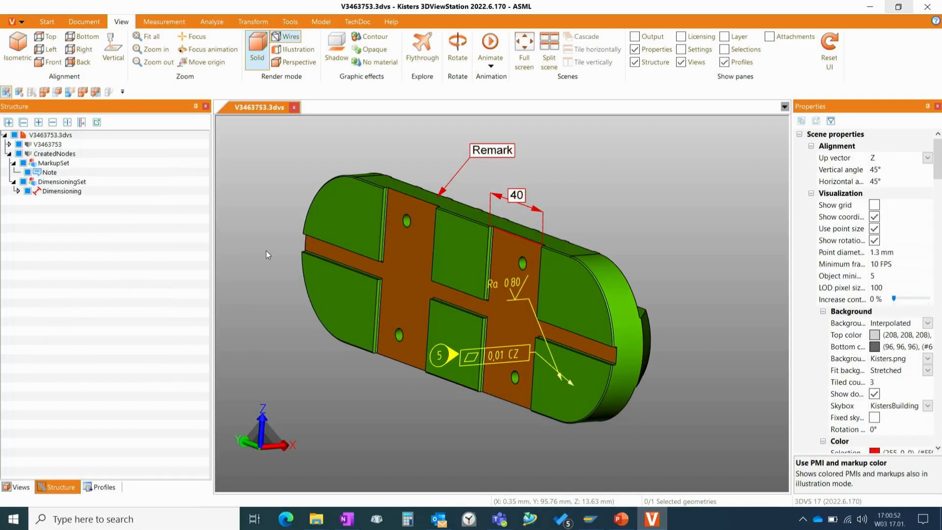